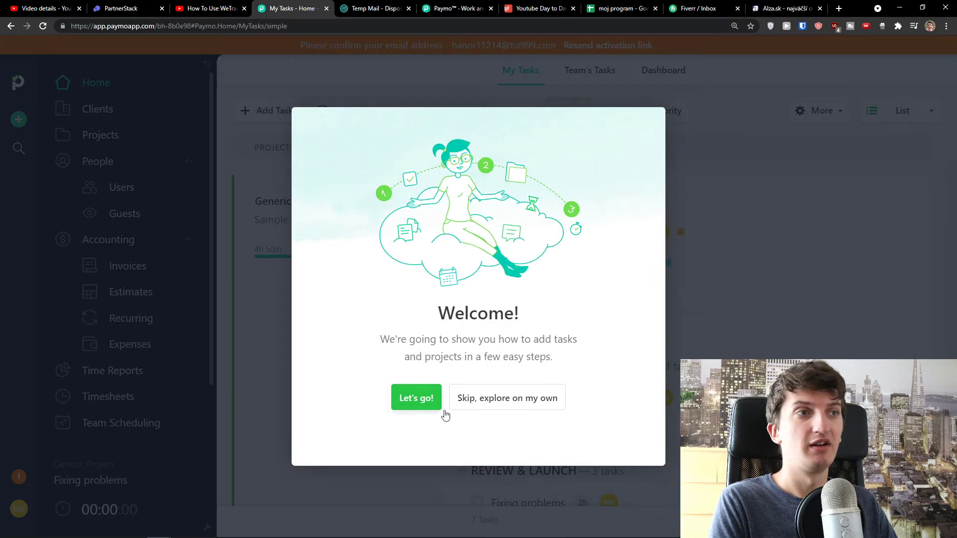
Start the tour with Let's go! and dismiss its first hint to reach My Tasks
left_click_drag(396, 339, 575, 357)
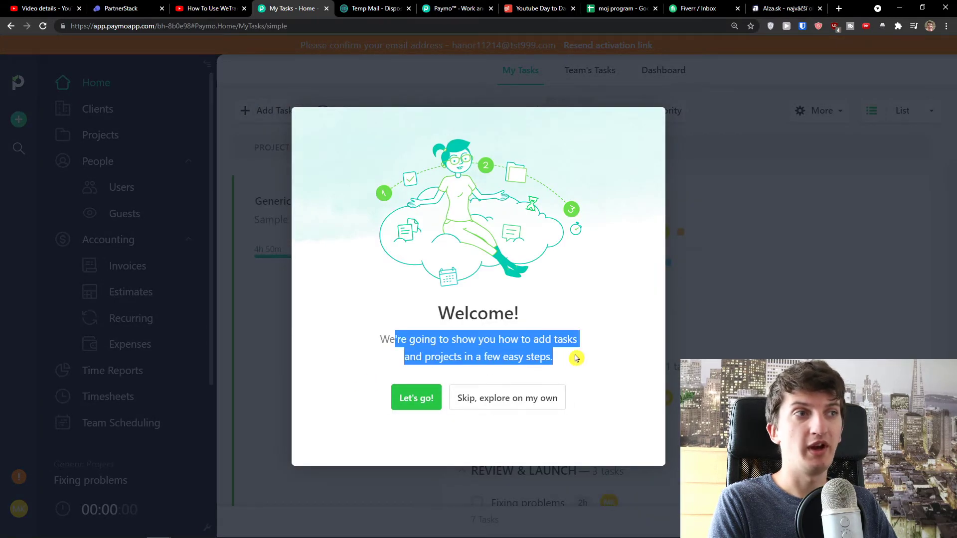
left_click(407, 399)
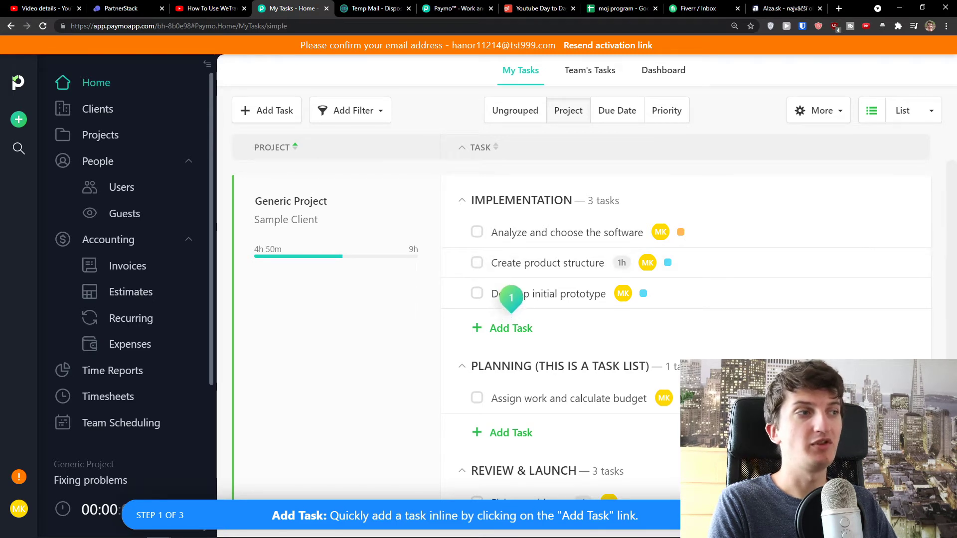
key("Escape")
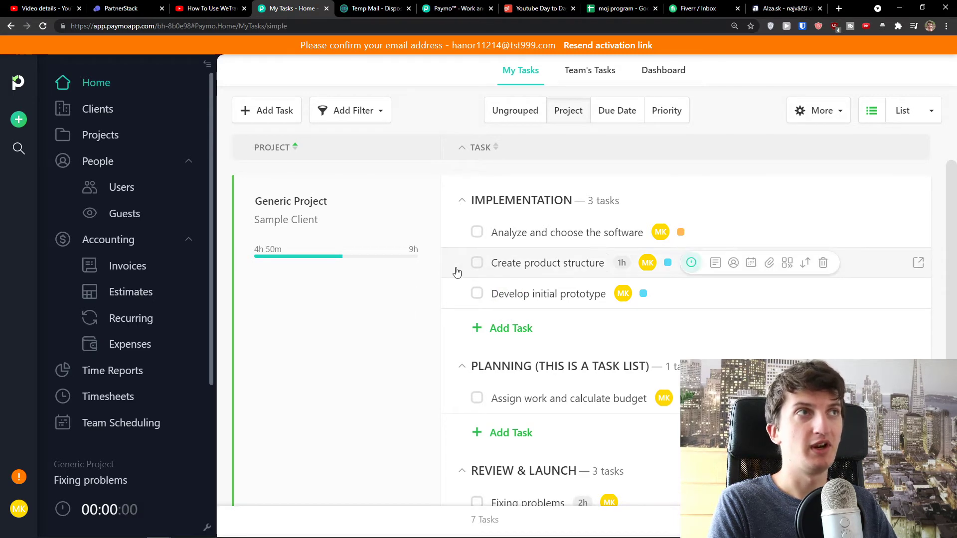
Open the Confirm Your Paymo Account email in Temp Mail and copy its confirmation link
left_click(364, 10)
scroll(538, 260, "down", 2)
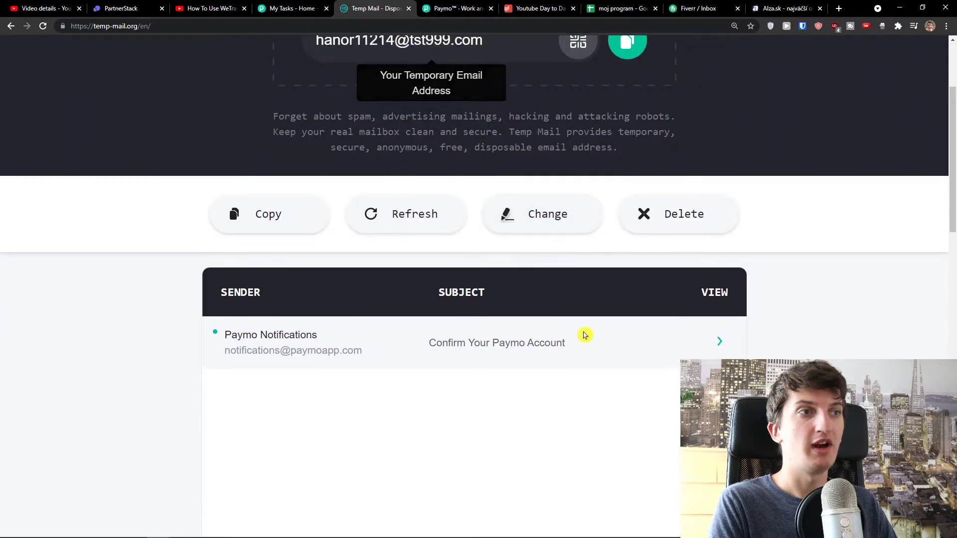
left_click(546, 337)
scroll(497, 294, "down", 8)
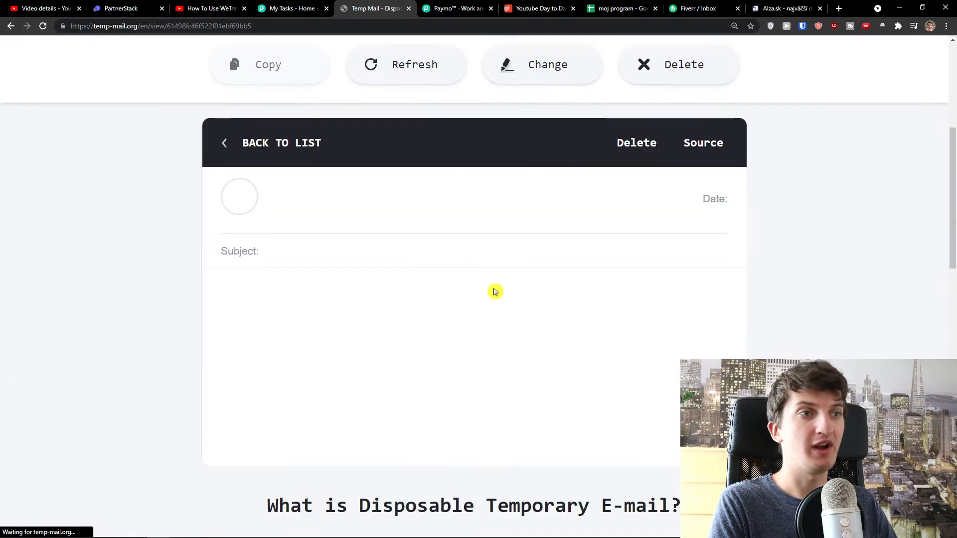
left_click_drag(444, 251, 232, 243)
key("ctrl+c")
Load the confirmation link in the Paymo tab and move that tab beside the first
left_click(536, 8)
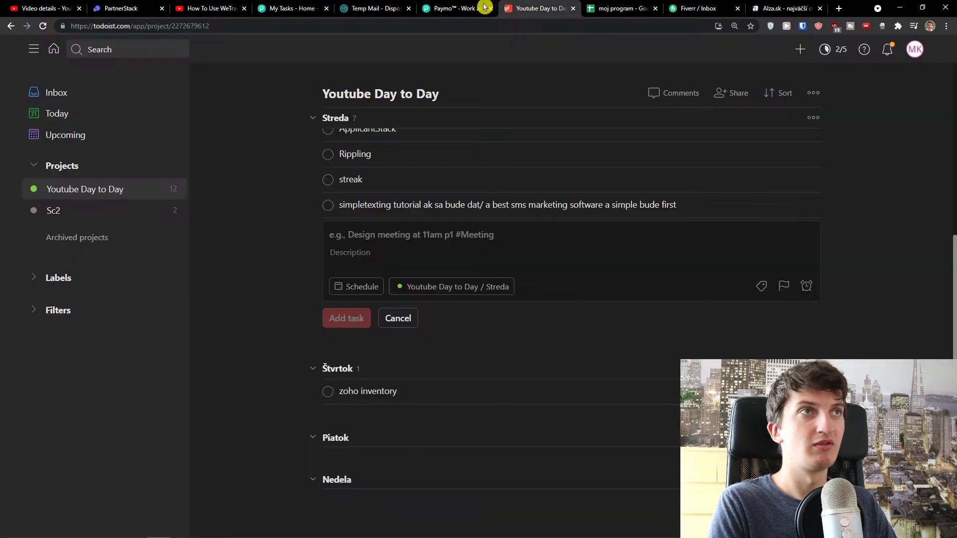
left_click(454, 9)
left_click(447, 26)
key("ctrl+v")
key("Return")
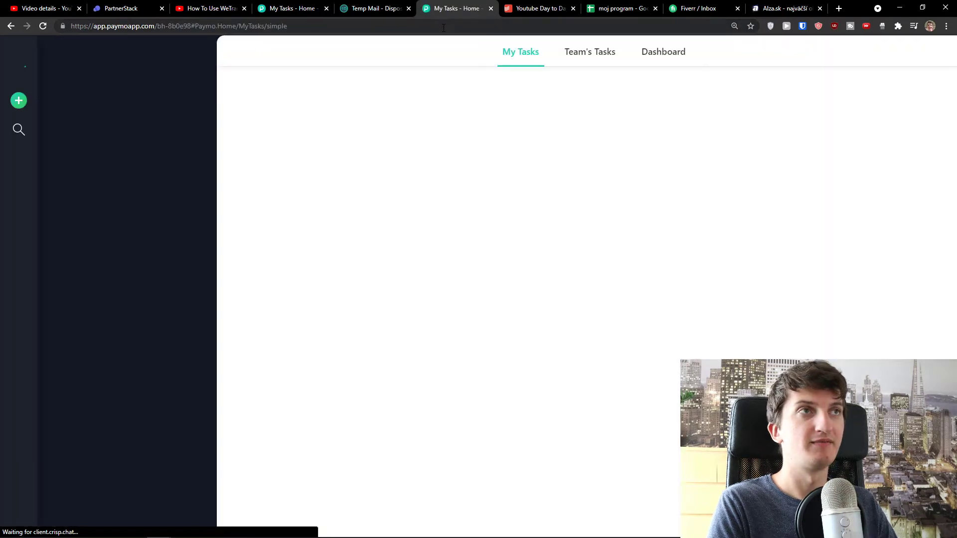
left_click_drag(469, 6, 383, 5)
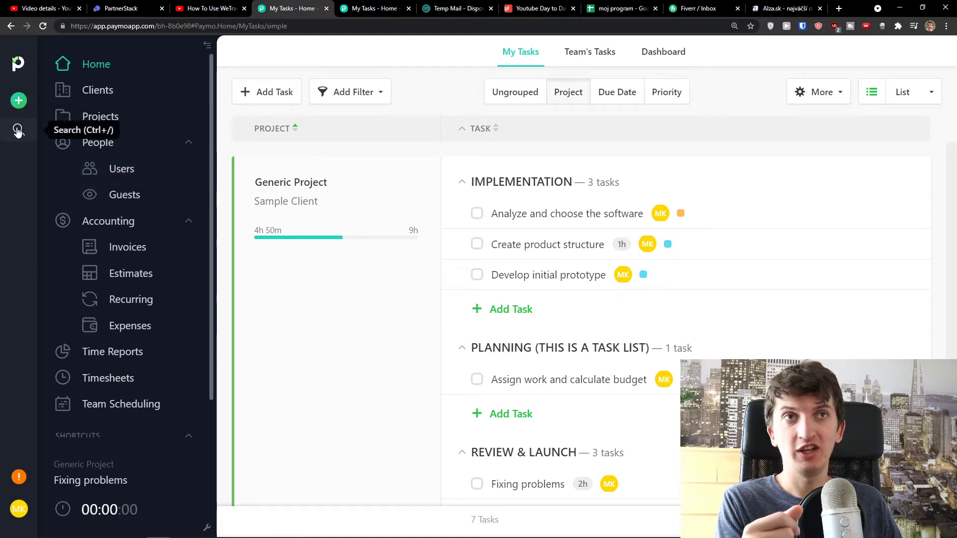
Try the Quick Add menu and sidebar collapse, then switch to the Team's Tasks view
left_click(19, 101)
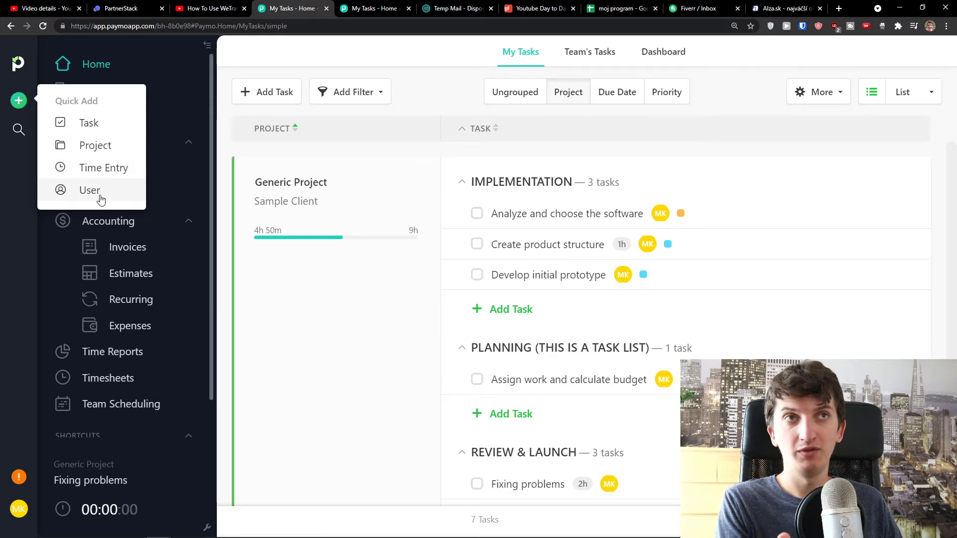
left_click(207, 47)
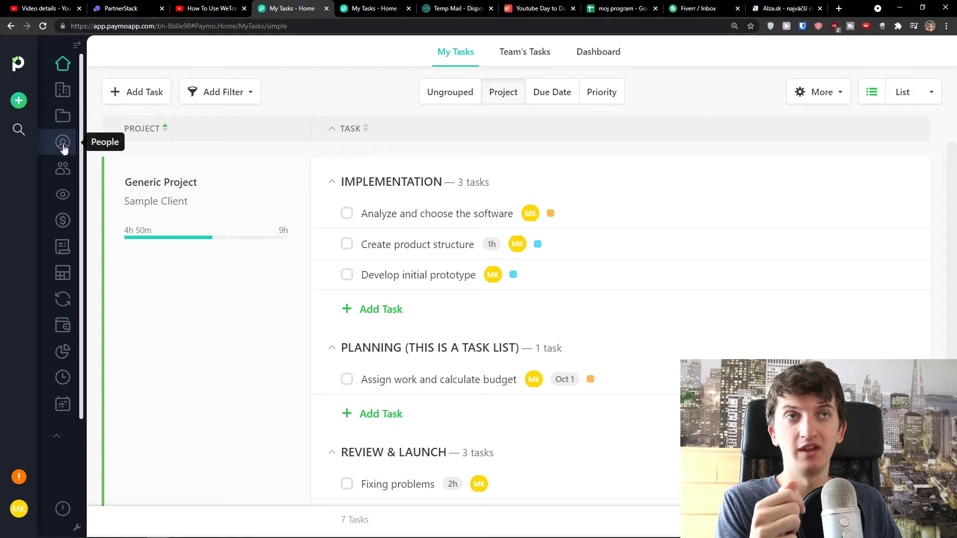
left_click(76, 45)
left_click(87, 73)
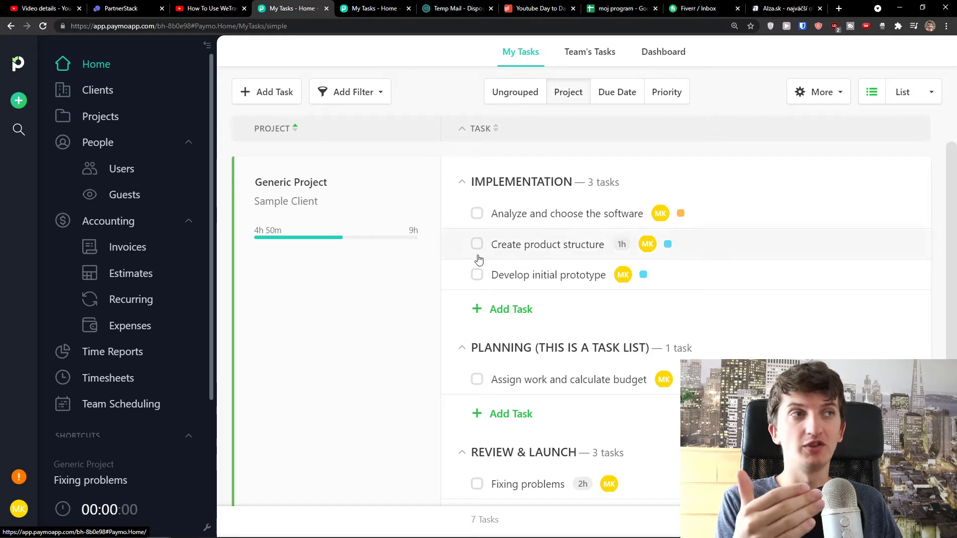
scroll(478, 267, "down", 3)
scroll(478, 268, "up", 3)
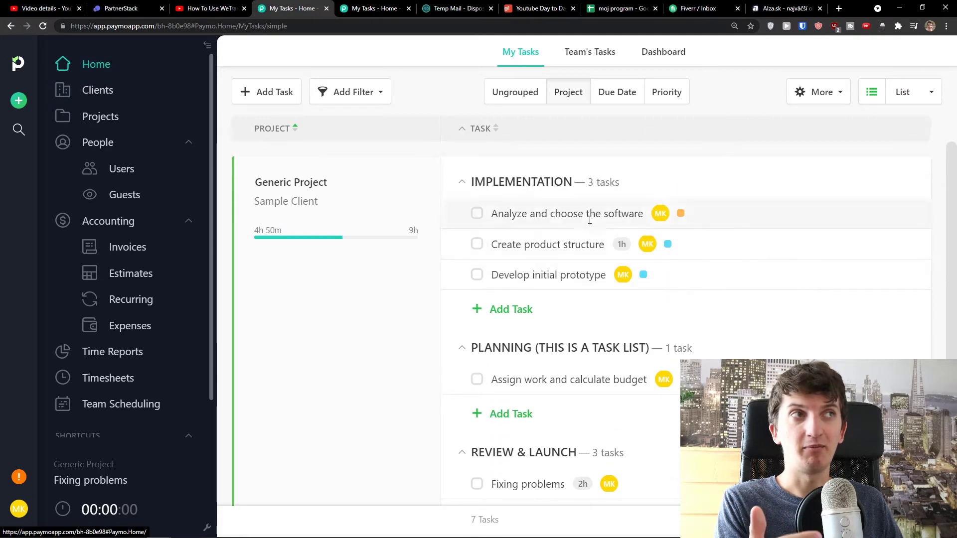
left_click(588, 59)
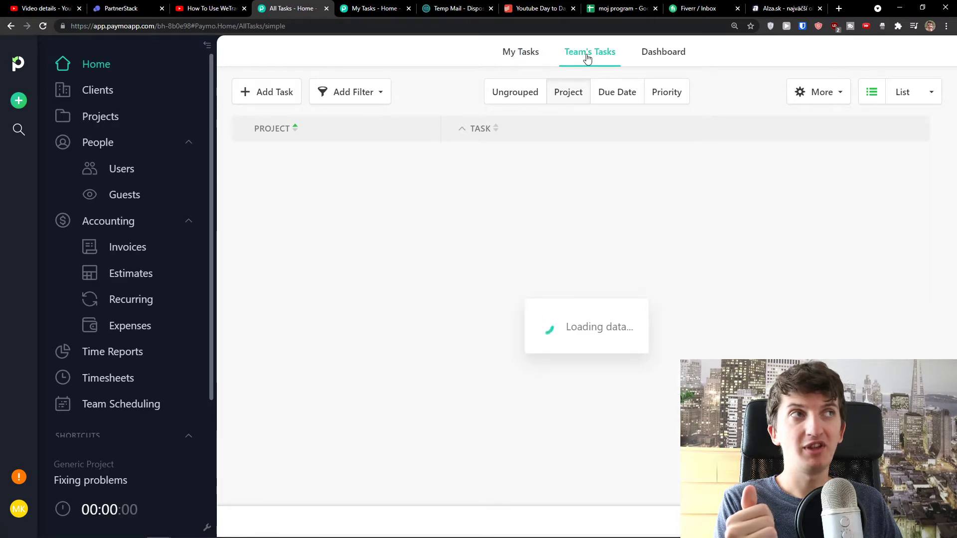
Browse the Dashboard, Clients and Projects pages
left_click(664, 53)
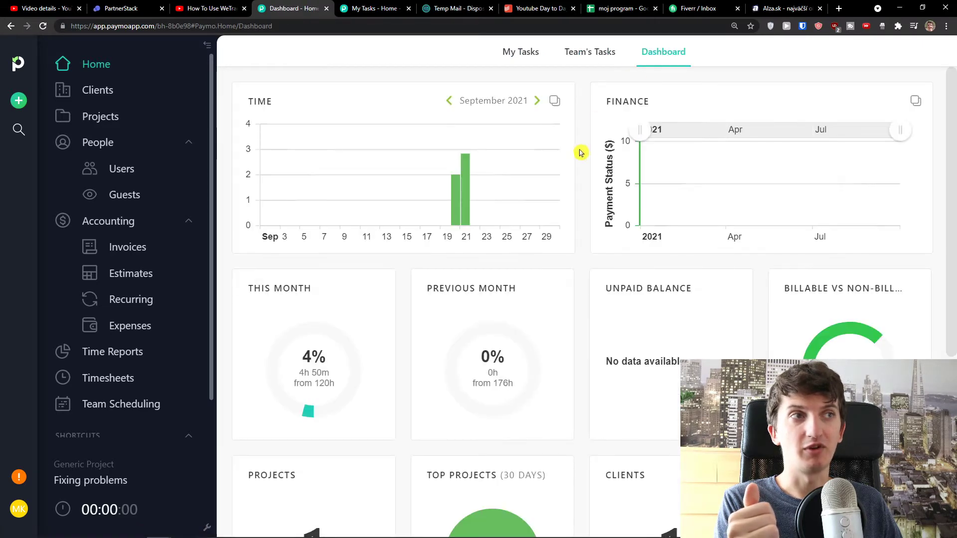
scroll(583, 154, "down", 2)
scroll(587, 156, "up", 2)
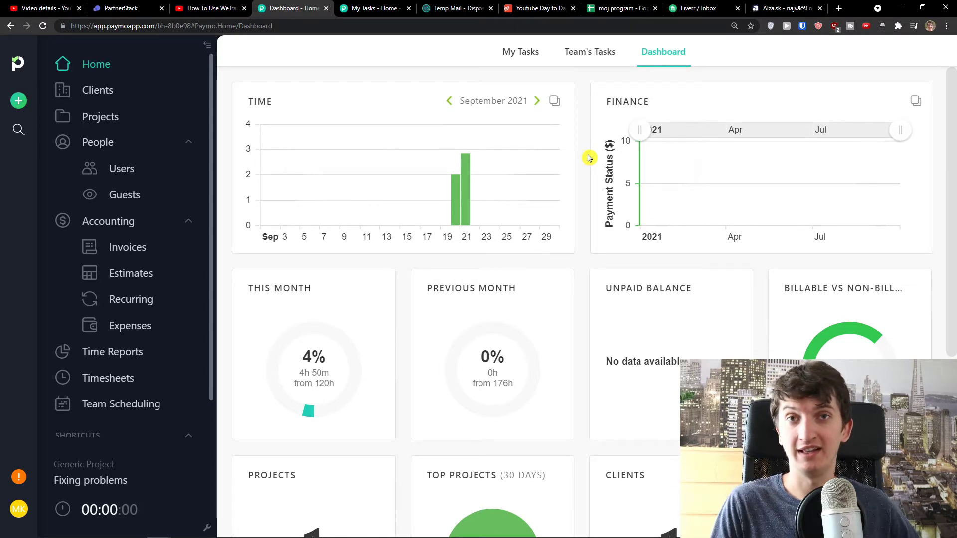
left_click(107, 97)
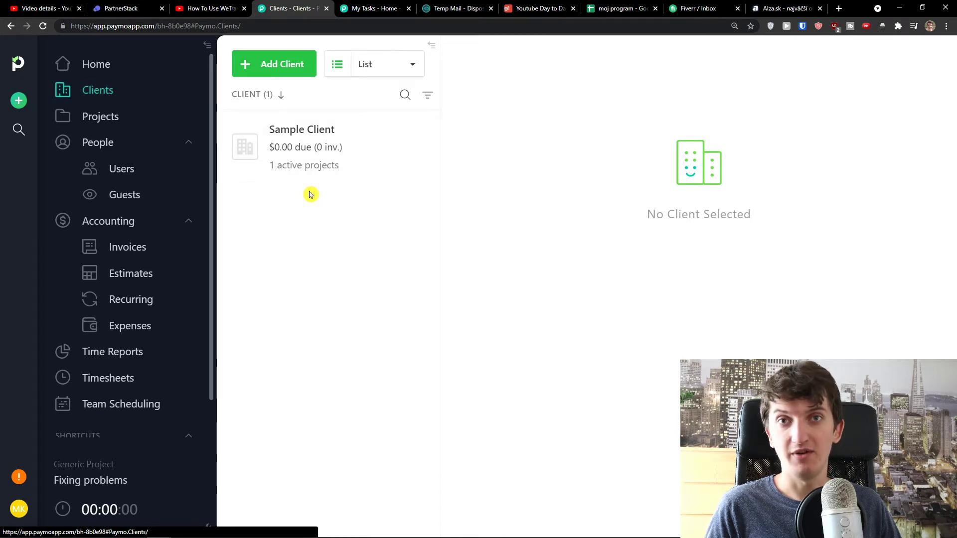
left_click(156, 124)
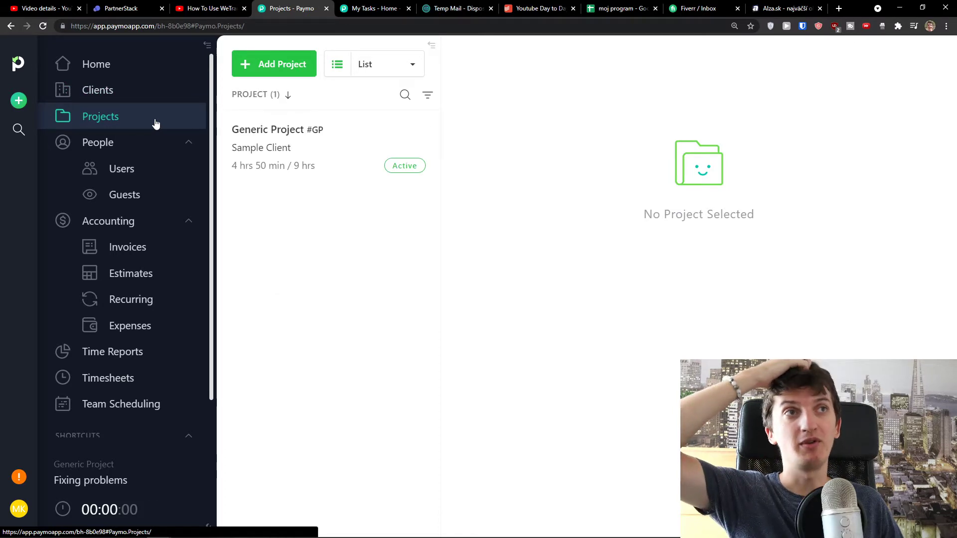
Look through the Users, Guests, Time Reports and Team Scheduling pages
left_click(166, 144)
left_click(166, 146)
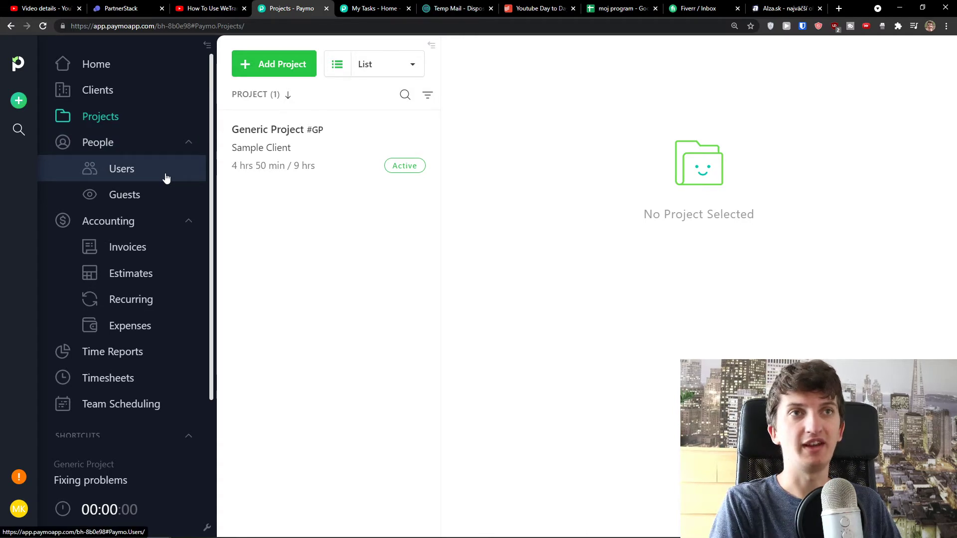
left_click(166, 178)
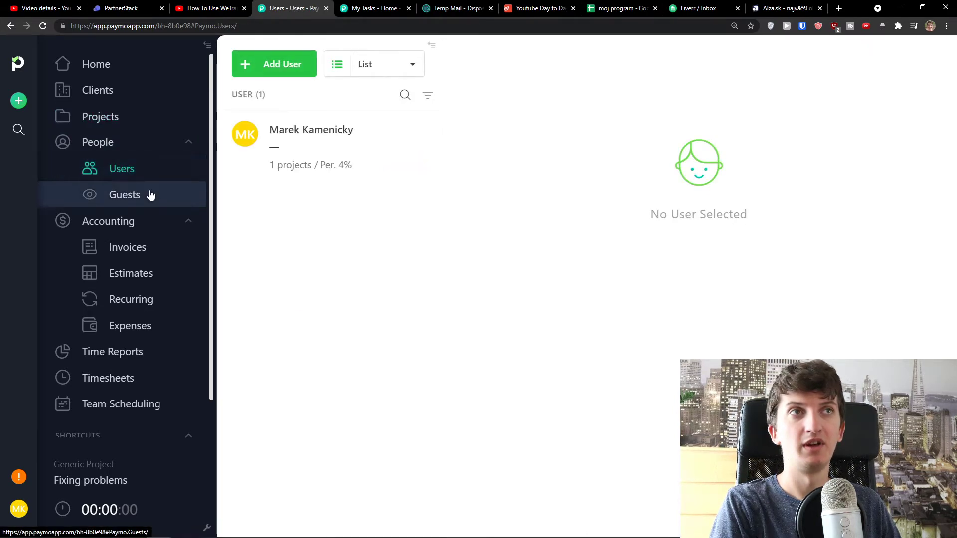
left_click(150, 195)
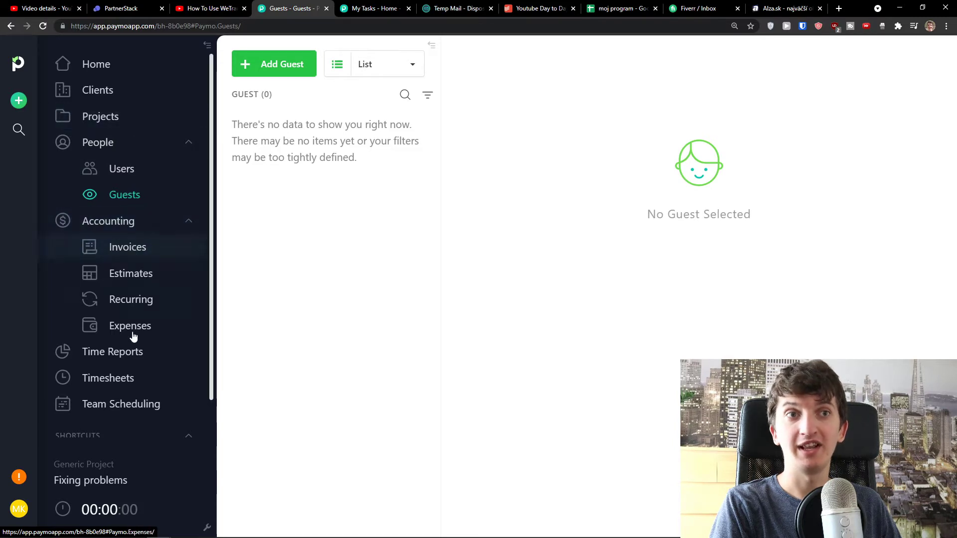
left_click(139, 364)
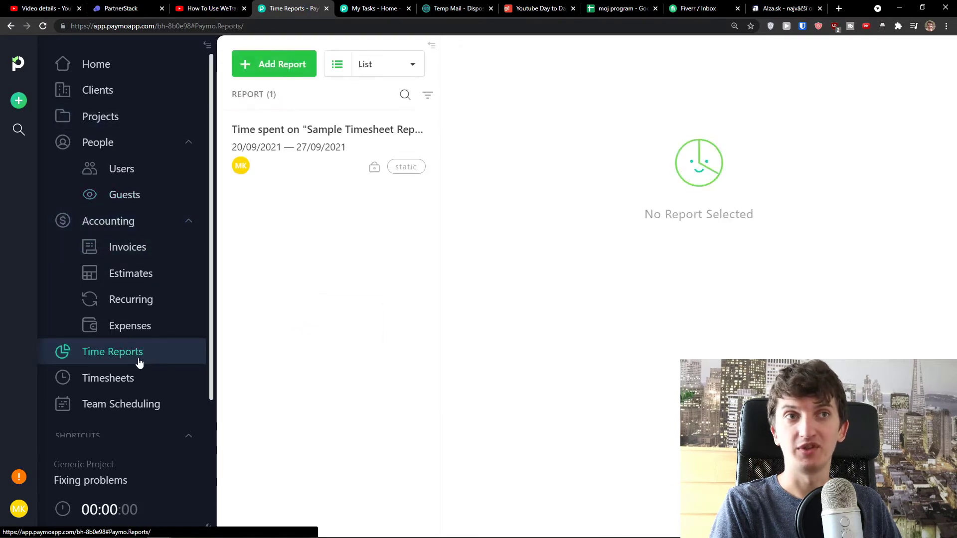
left_click(143, 403)
scroll(155, 375, "down", 1)
scroll(145, 374, "up", 1)
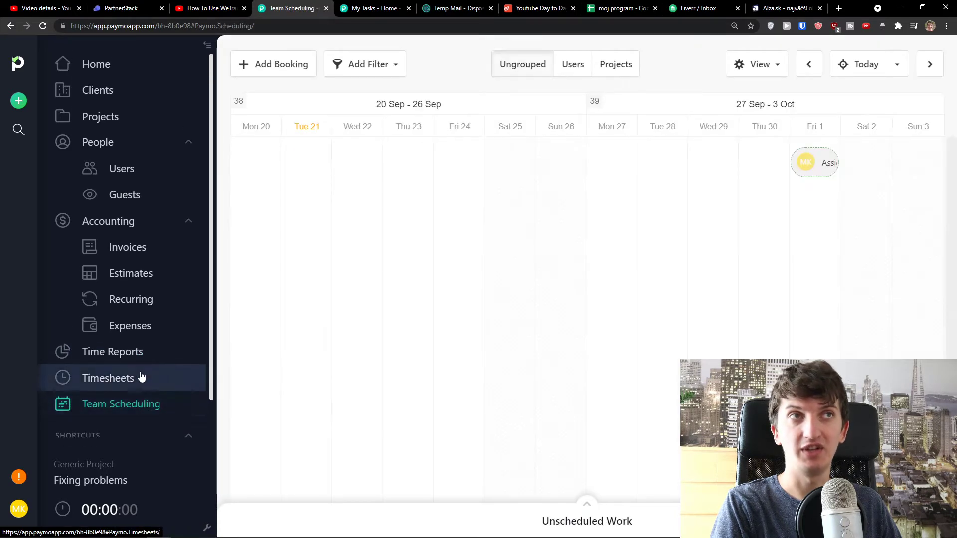
Check Invoices, then return to Clients and start adding a new client
left_click(131, 249)
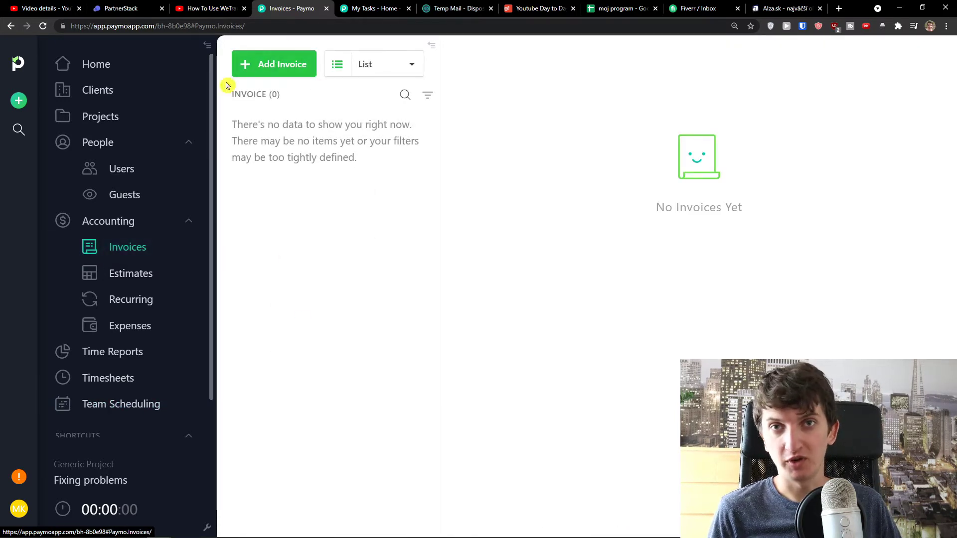
left_click(137, 88)
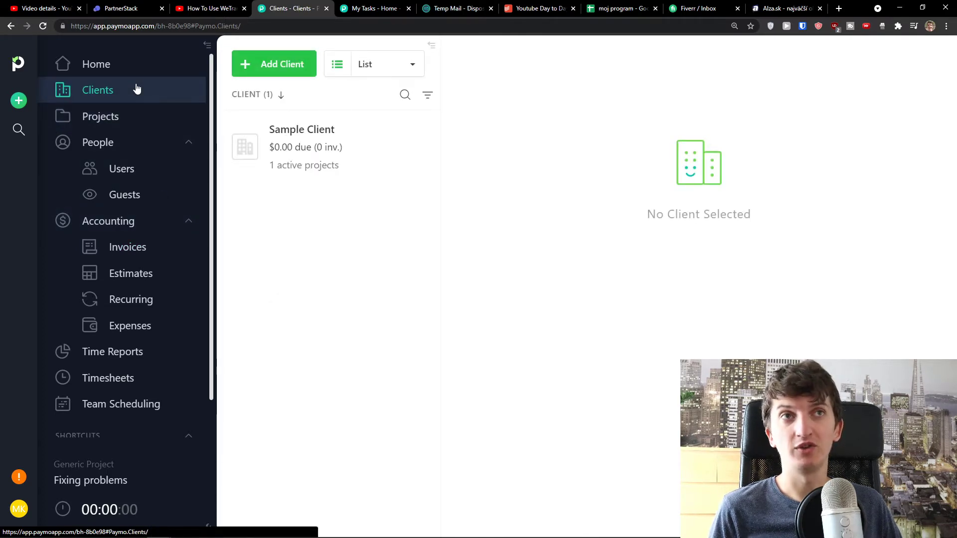
left_click(274, 73)
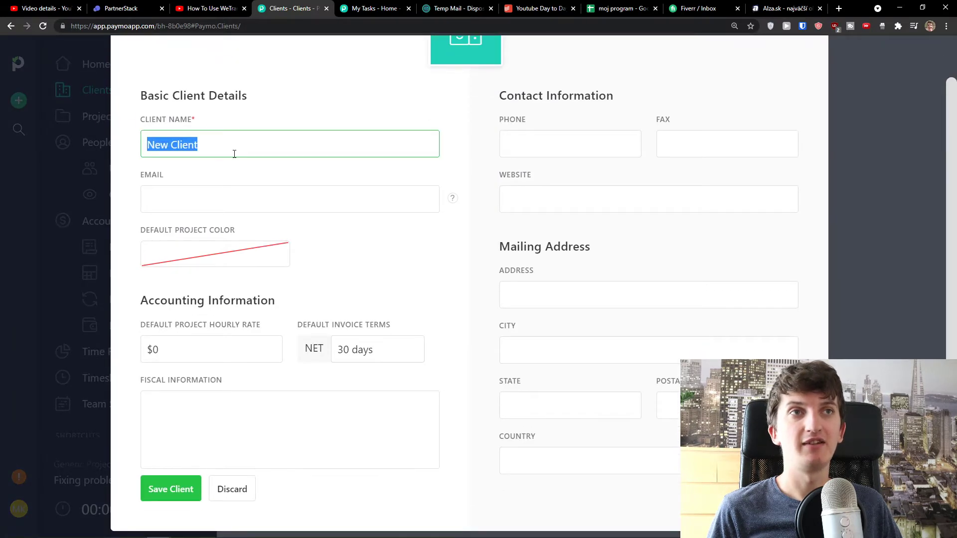
Enter the client name Sun Client and the client's e-mail address
type("Sun")
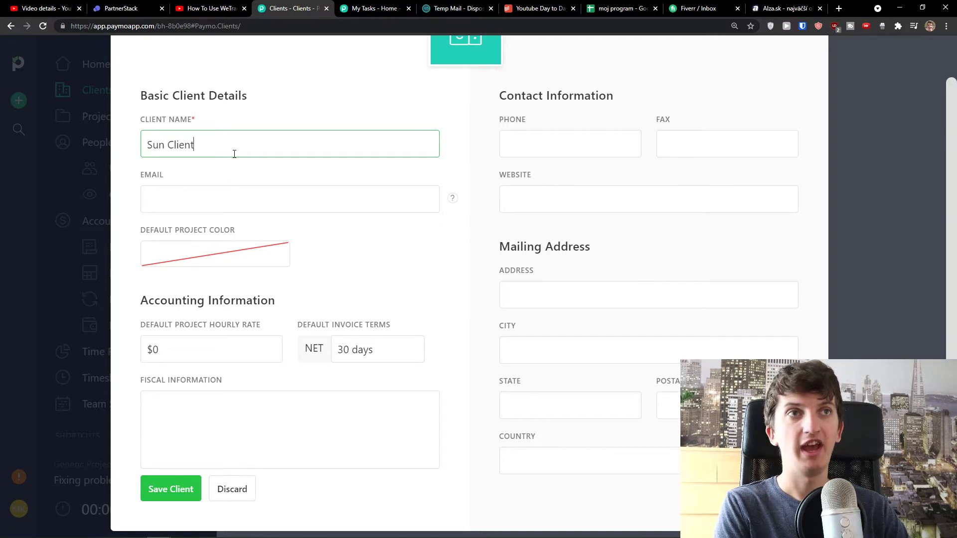
key("Tab")
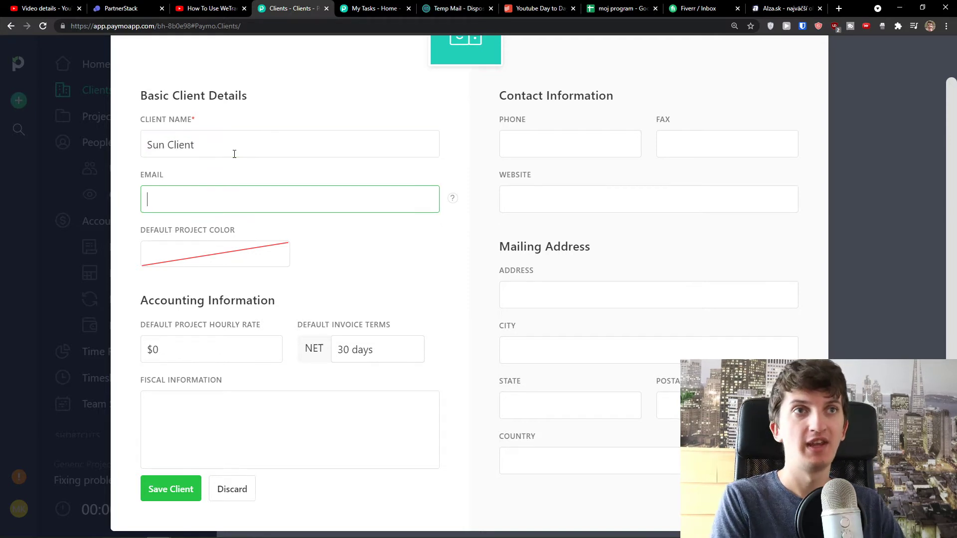
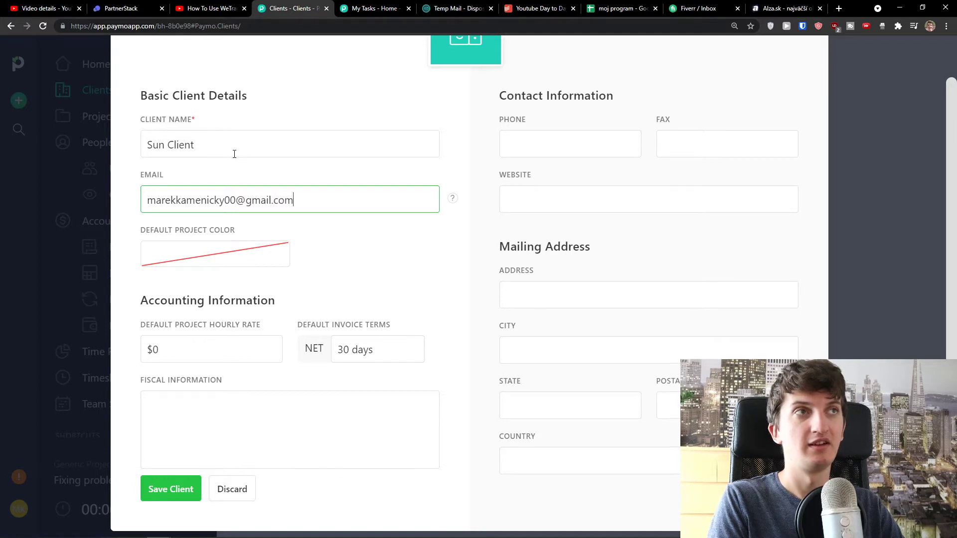
scroll(413, 177, "up", 2)
key("ctrl+minus")
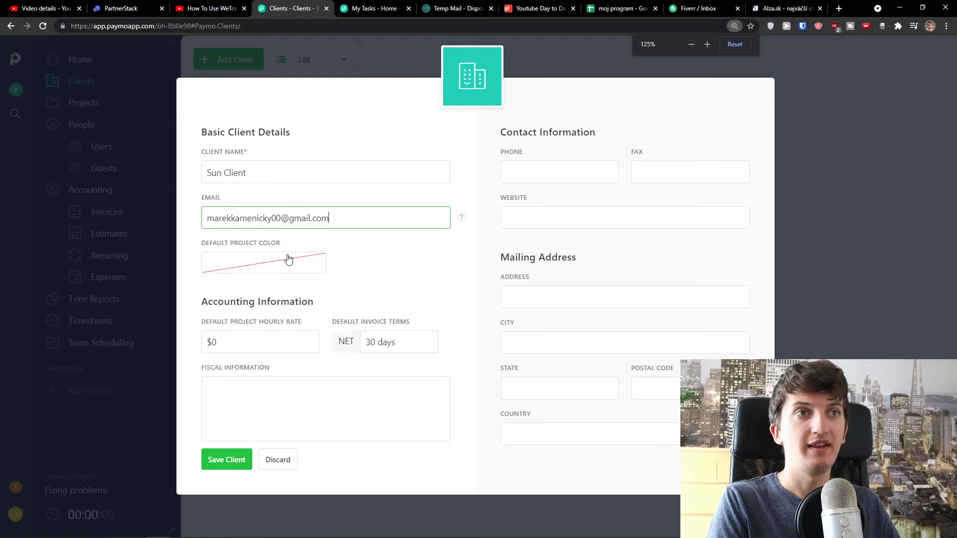
Set the client's default project colour to red and hourly rate to $50
left_click(264, 261)
left_click(268, 301)
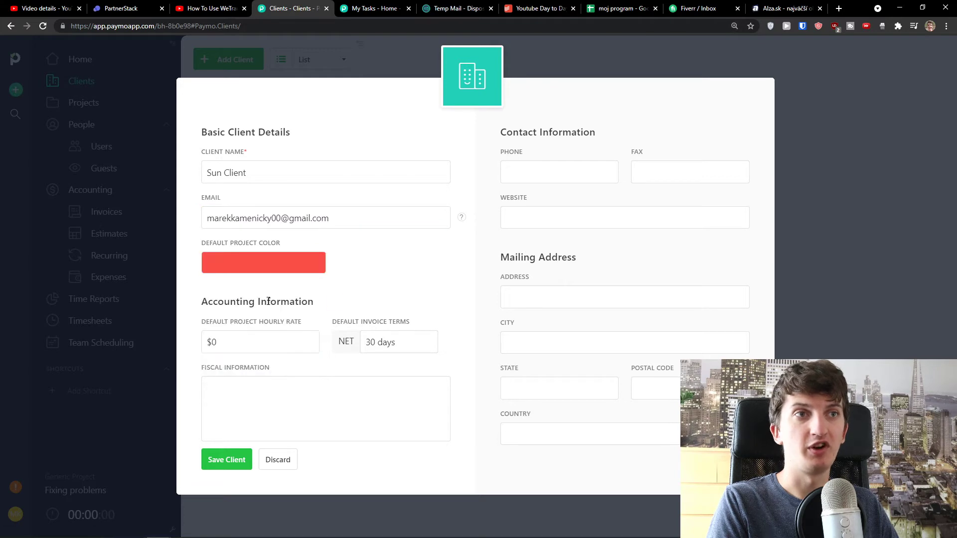
left_click(227, 349)
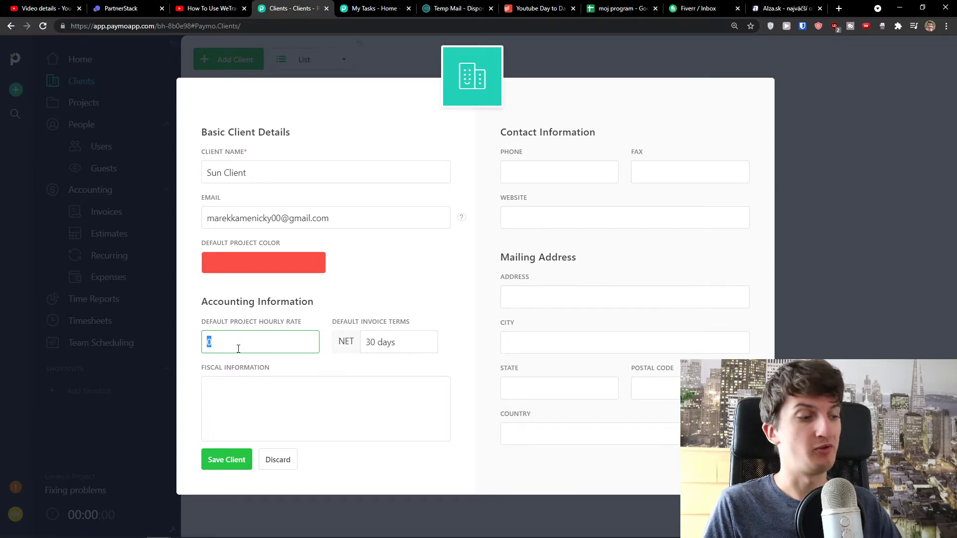
left_click(359, 370)
Keep NET 30-day invoice terms and save Sun Client
left_click(363, 342)
left_click(356, 364)
left_click(356, 365)
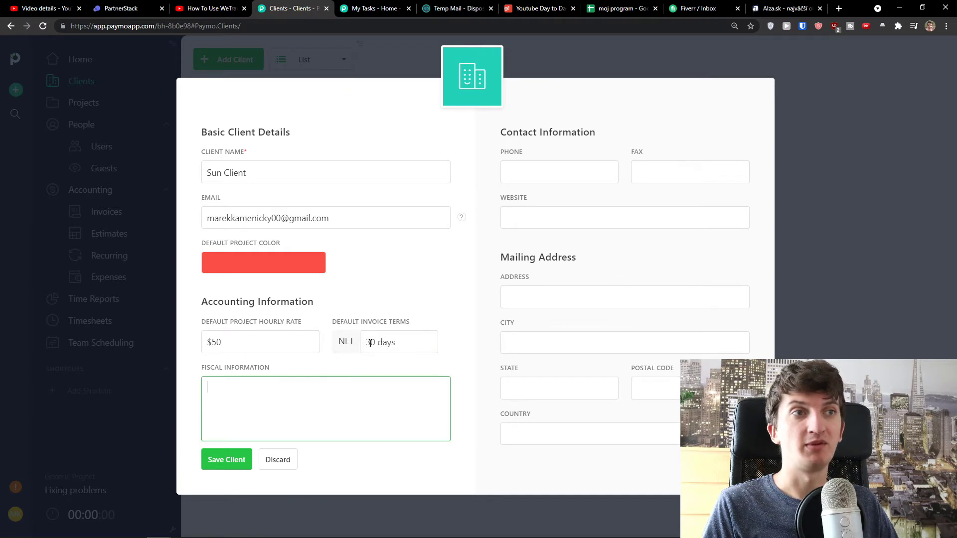
left_click(384, 350)
left_click(363, 366)
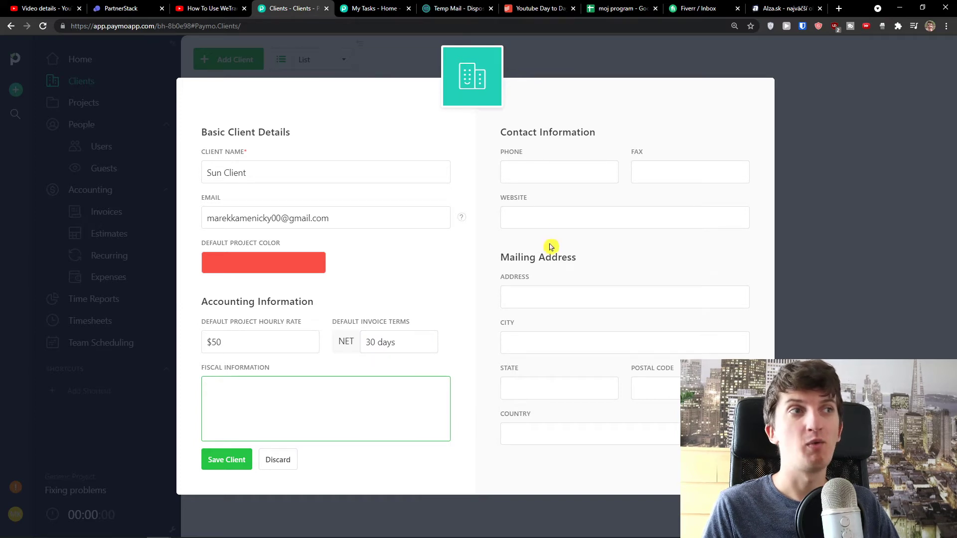
left_click(561, 299)
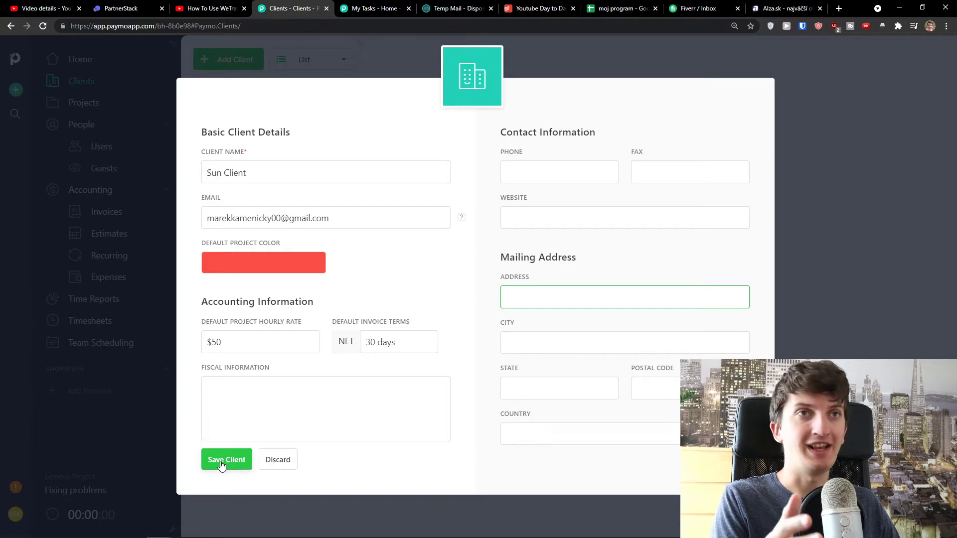
left_click(217, 467)
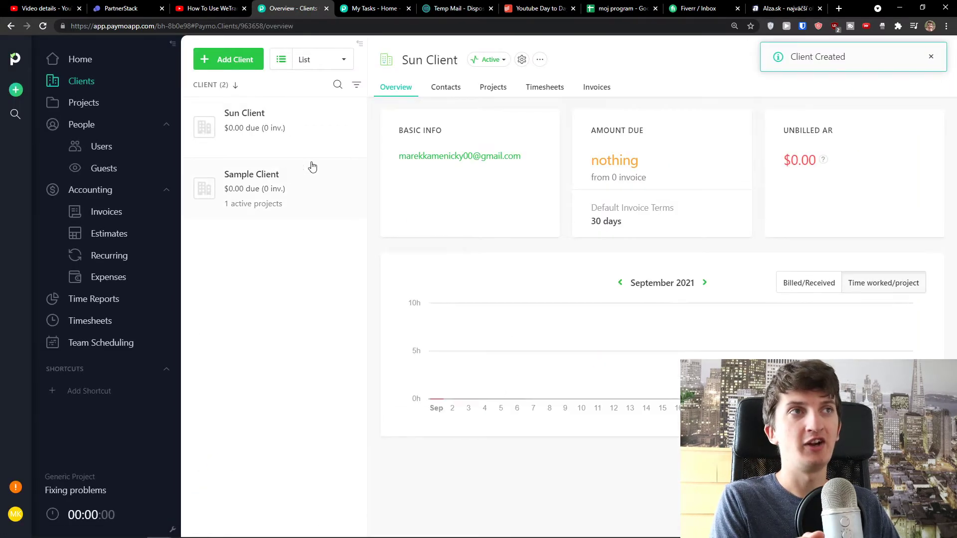
Add Sun Contact, with an e-mail address and position CEO, to Sun Client's contacts
left_click(441, 92)
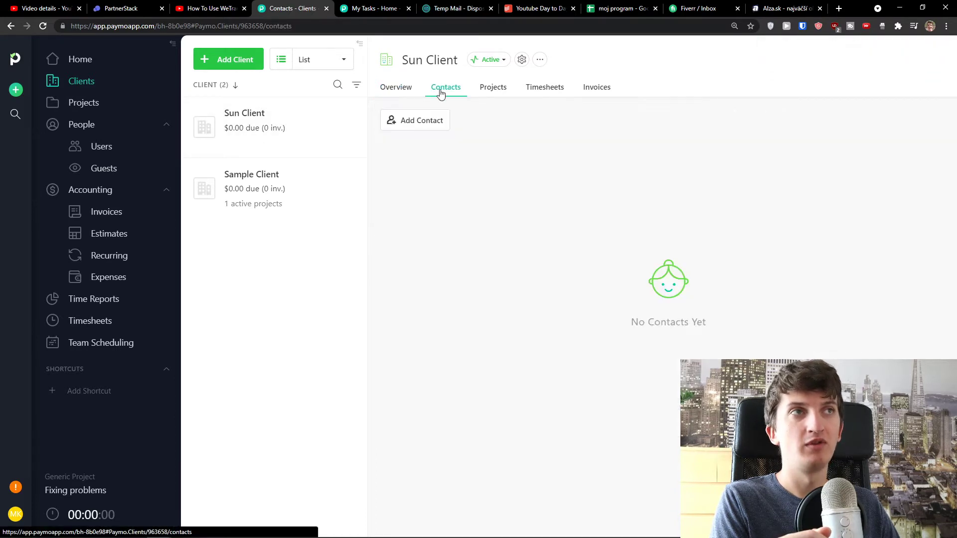
left_click(429, 128)
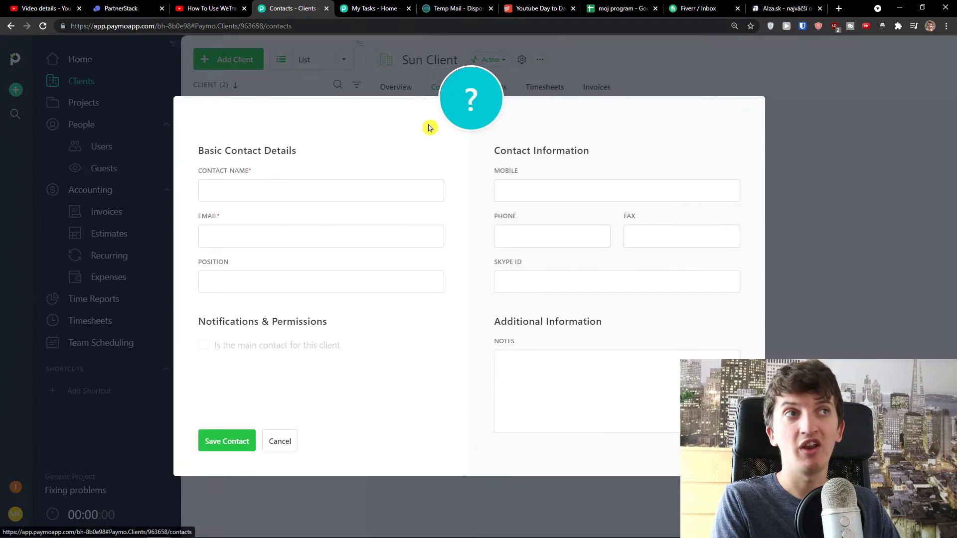
left_click(349, 185)
type("Sun Contact")
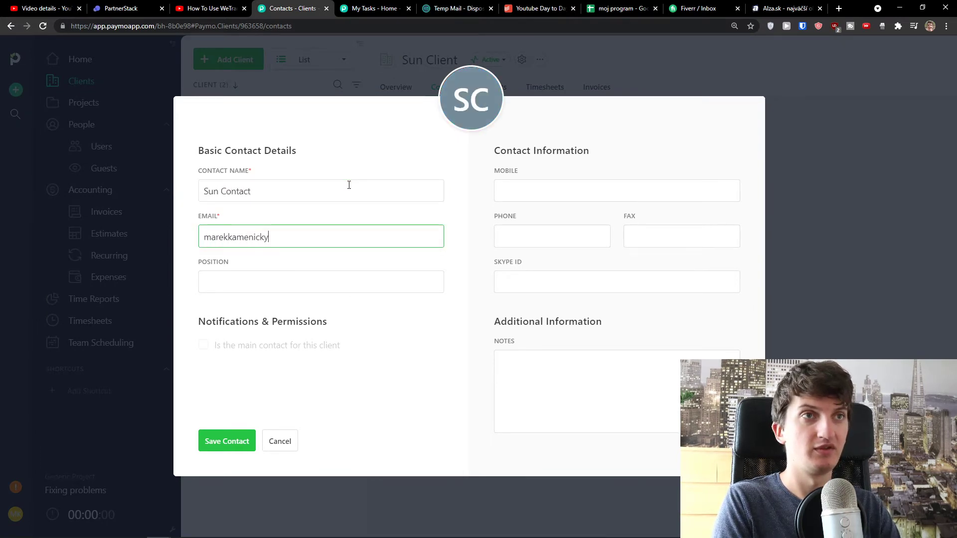
type("0")
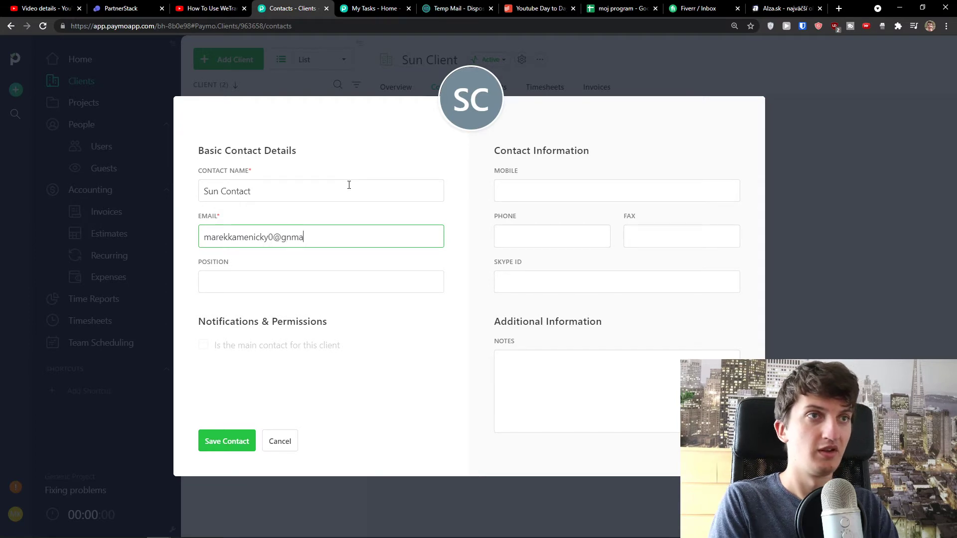
type("@gmail.com")
key("Tab")
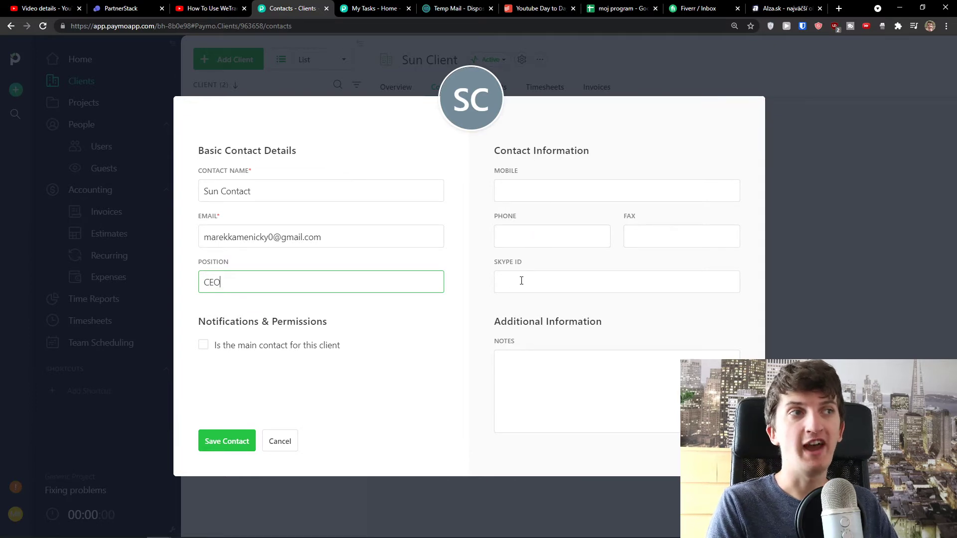
left_click(233, 443)
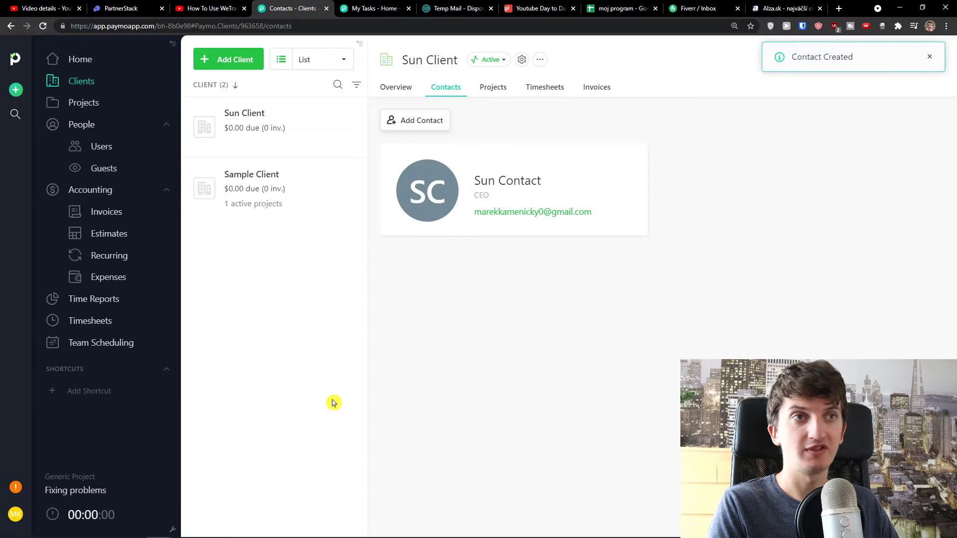
Browse Sun Client's Overview, Timesheets and Projects tabs, ending on Projects
left_click(493, 88)
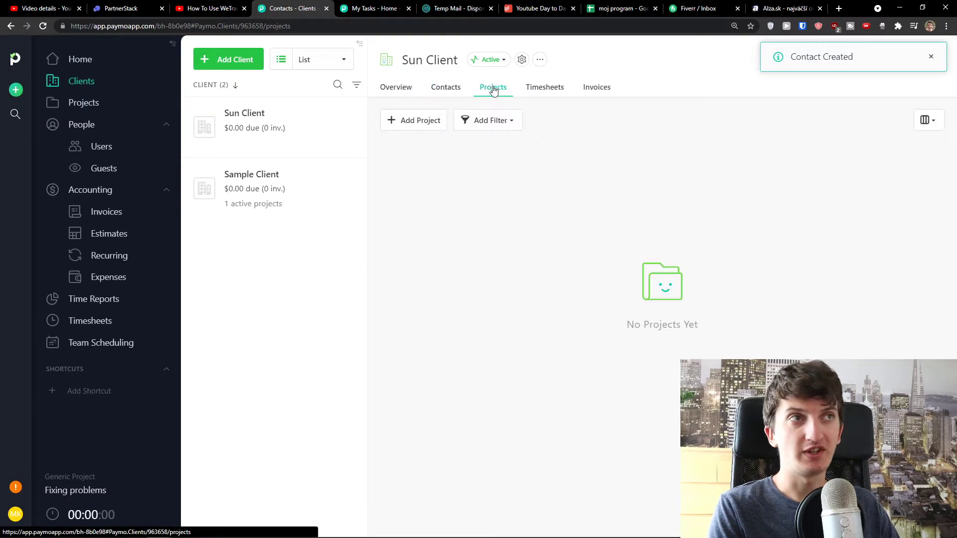
left_click(446, 88)
left_click(408, 90)
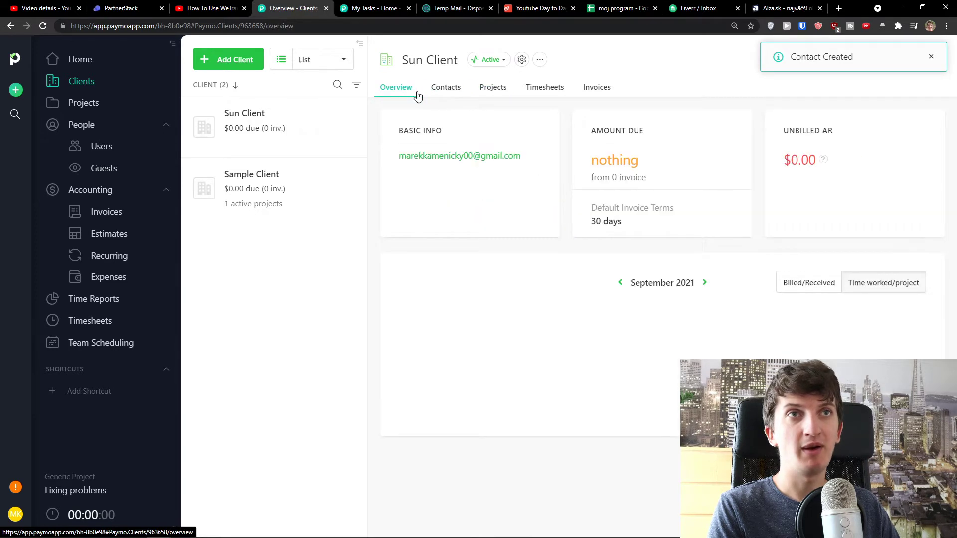
left_click(496, 90)
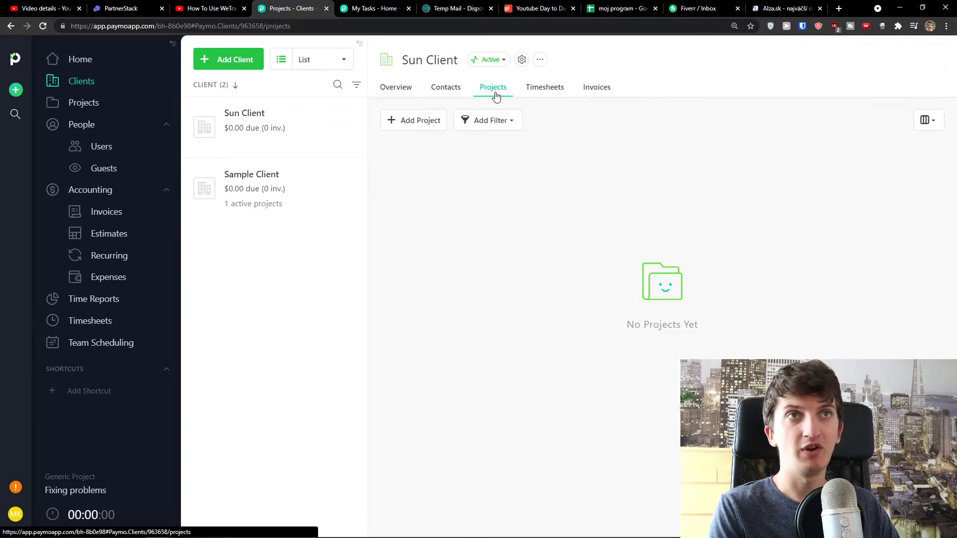
left_click(541, 90)
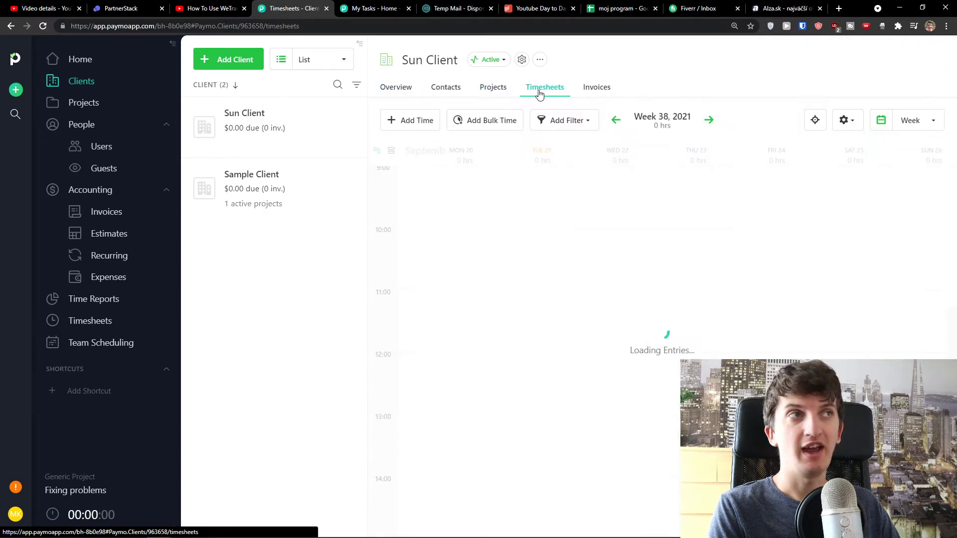
left_click(500, 88)
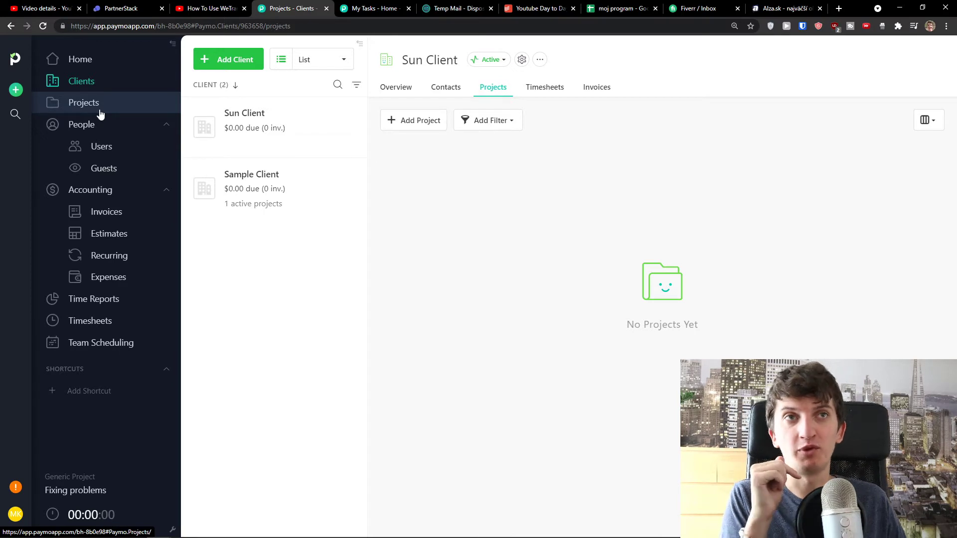
Go to People > Users and start adding a new user
left_click(118, 152)
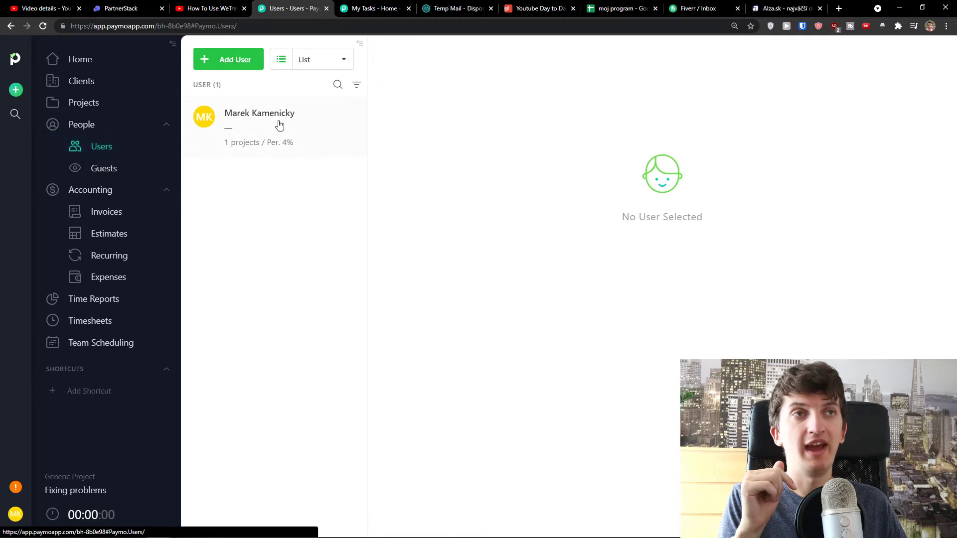
left_click(230, 60)
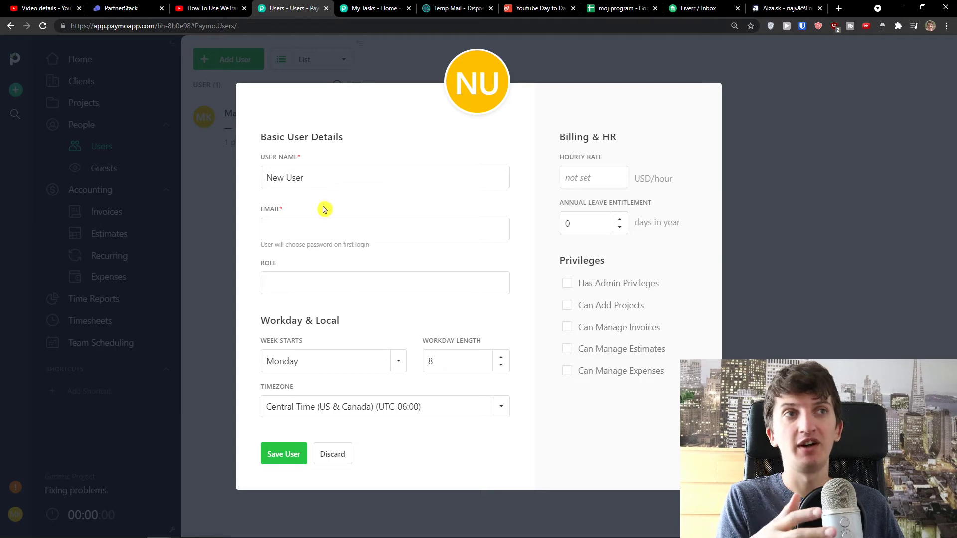
Name the new user Sun User and enter their e-mail address
left_click(318, 224)
left_click(304, 282)
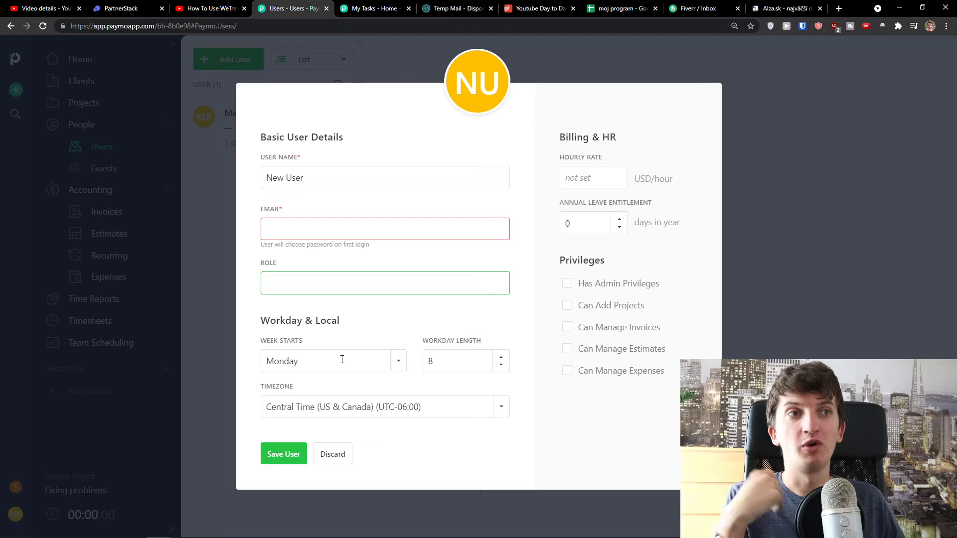
triple_click(318, 188)
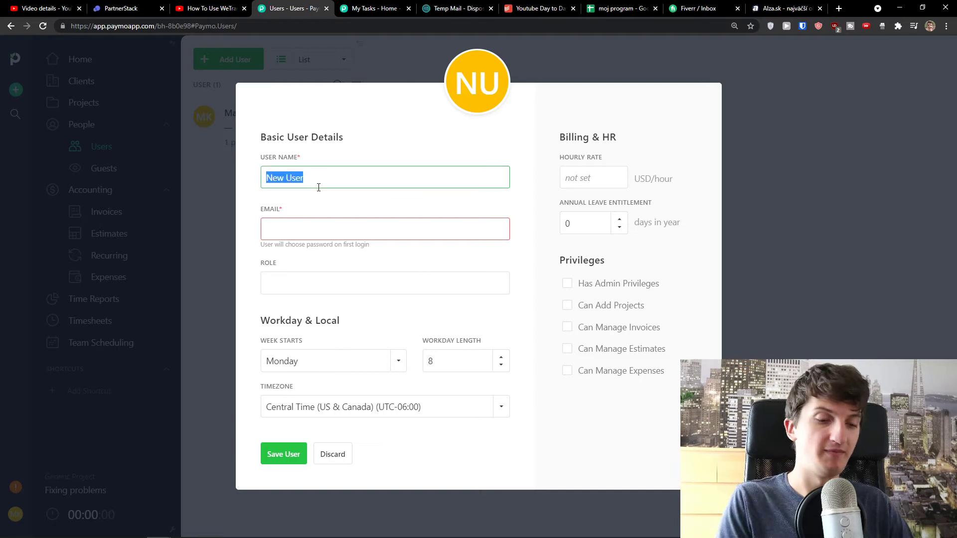
type("Sun Us")
key("Tab")
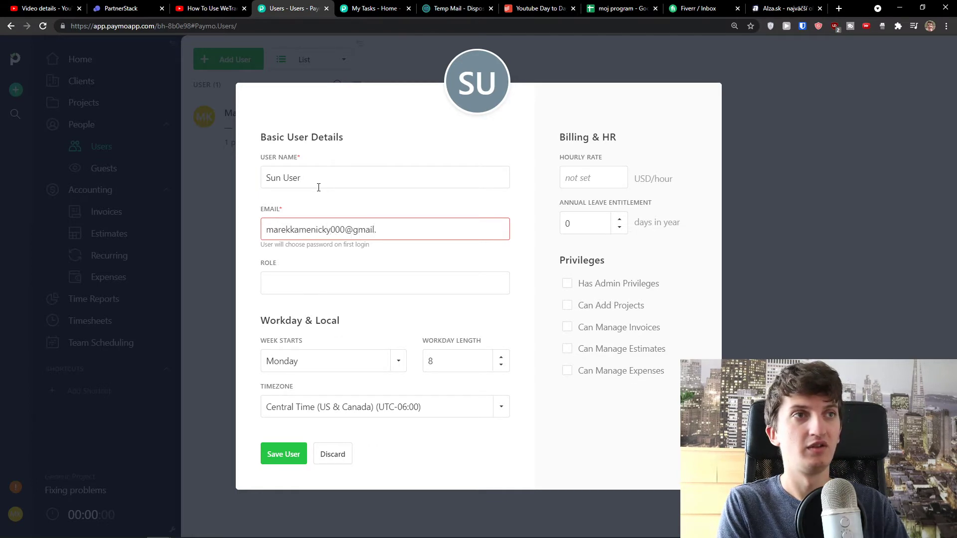
key("Tab")
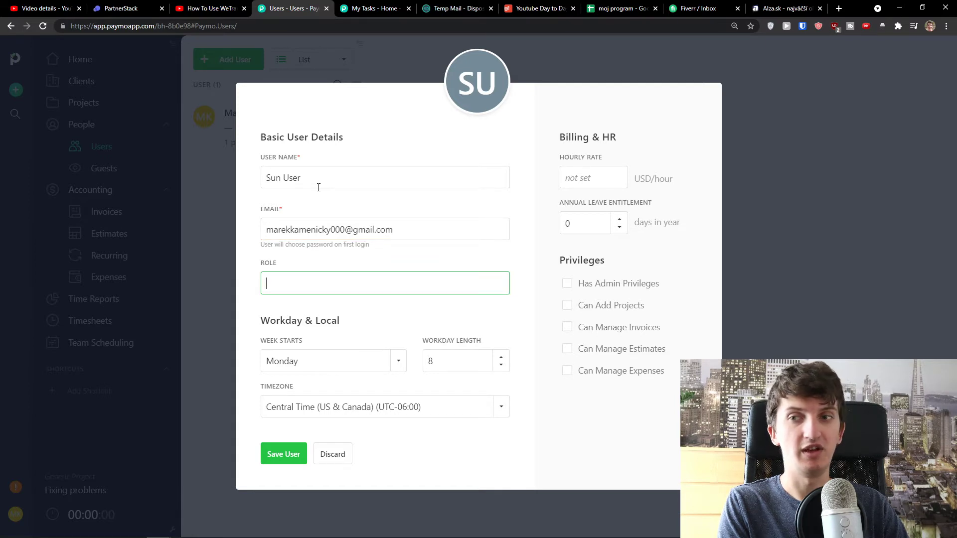
Make Sun User a $30/hour Designer who can add projects and manage invoices, and save
type("Designer")
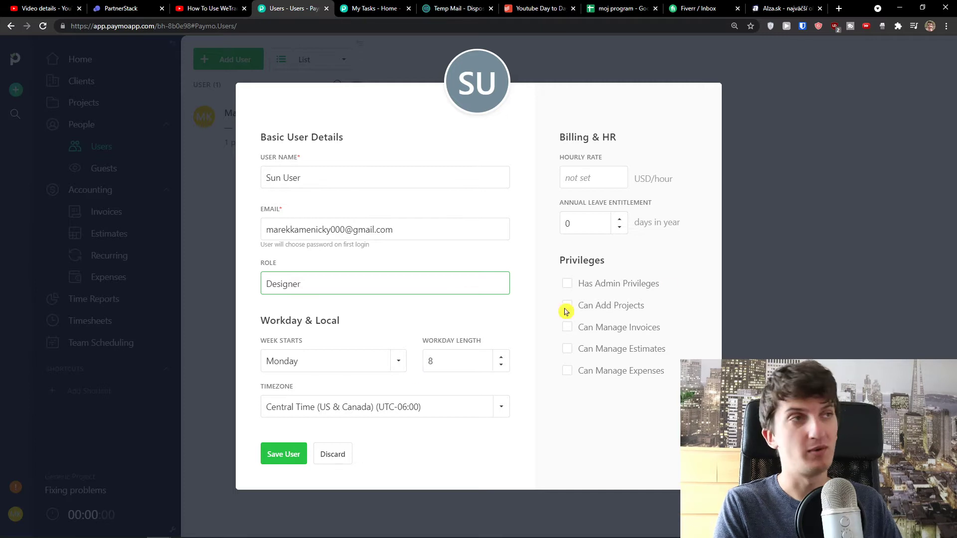
left_click(567, 180)
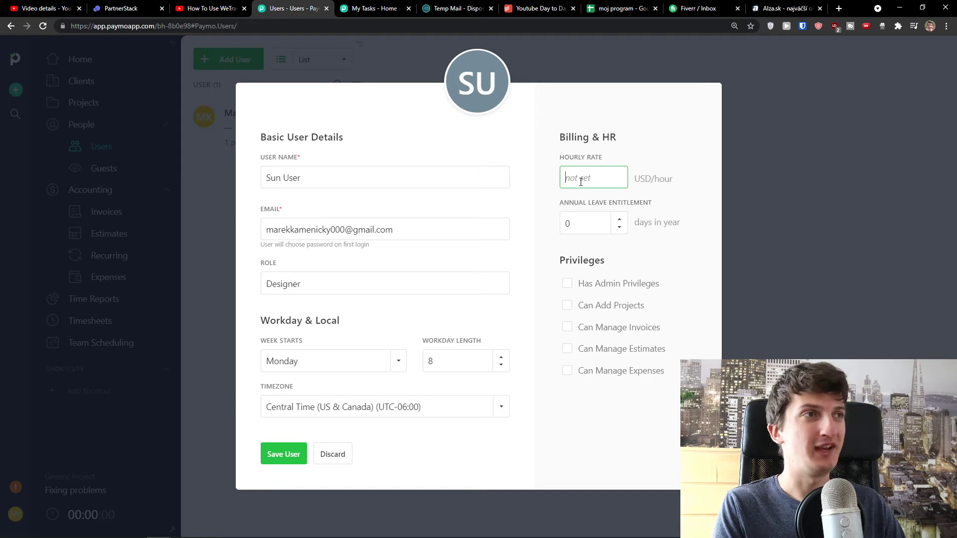
left_click(574, 208)
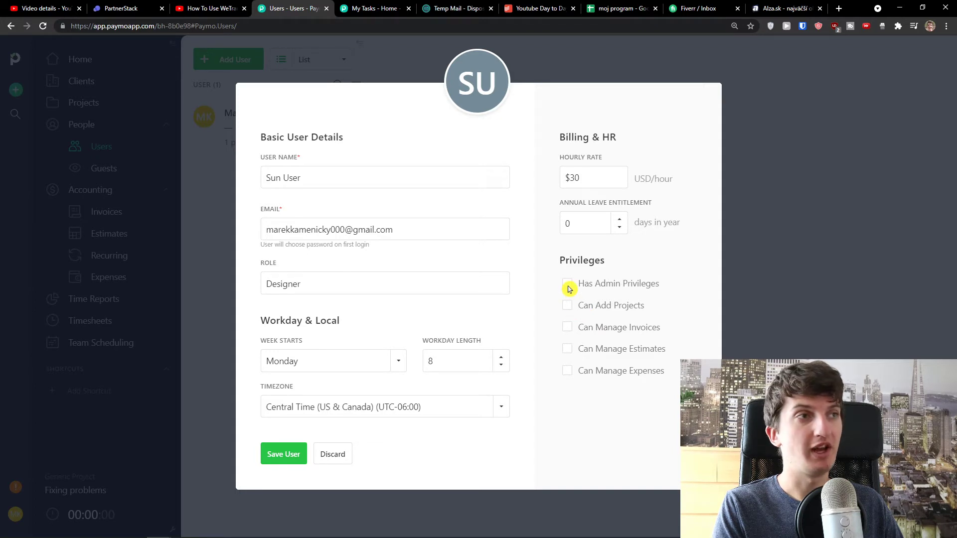
left_click(568, 328)
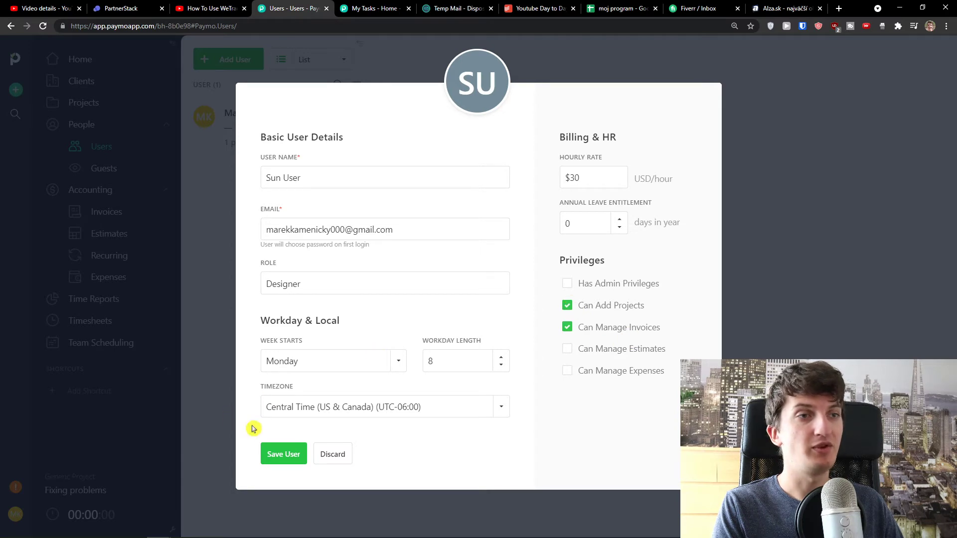
left_click(278, 456)
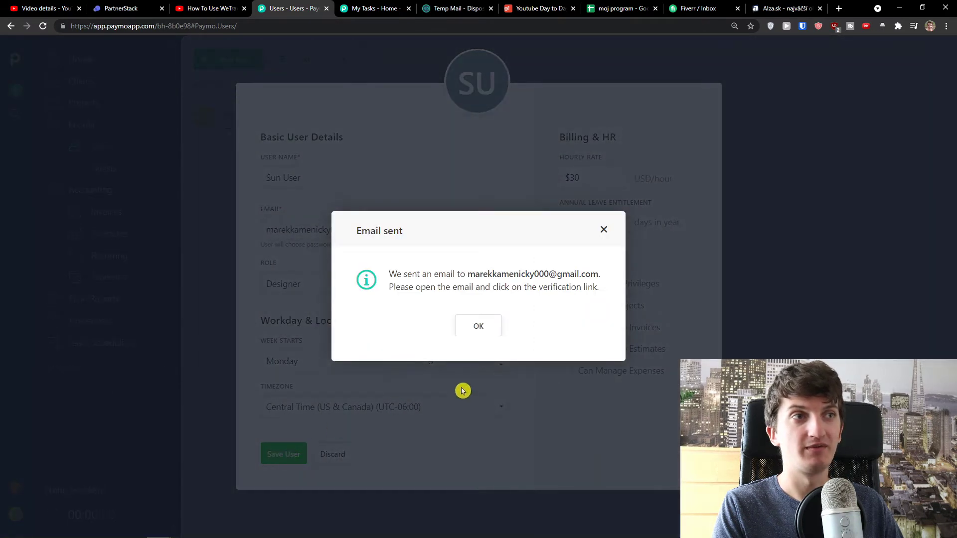
Acknowledge the Email sent notice and go to the Projects list
left_click(464, 334)
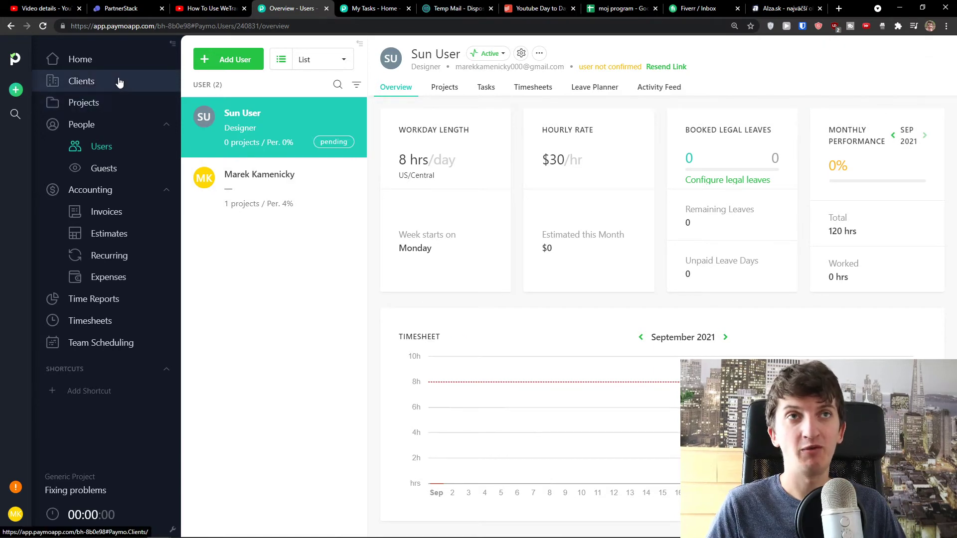
left_click(117, 108)
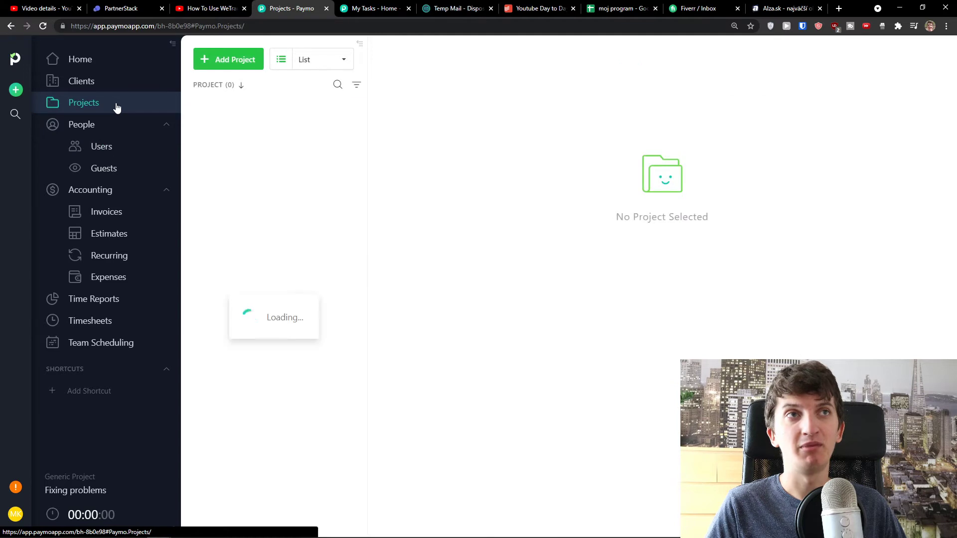
Start a new project named Youtube Channel and zoom the page to 150%
left_click(232, 67)
left_click(334, 190)
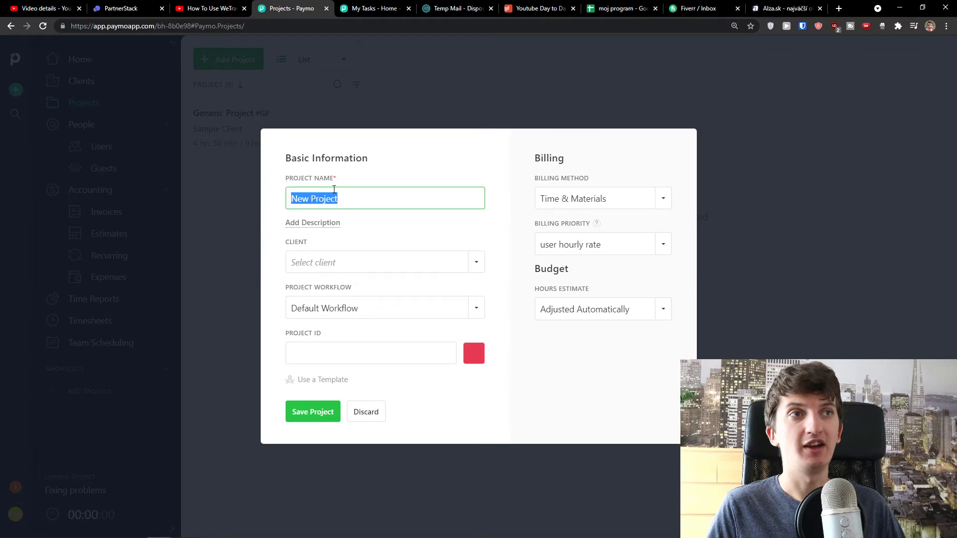
type("Yiz")
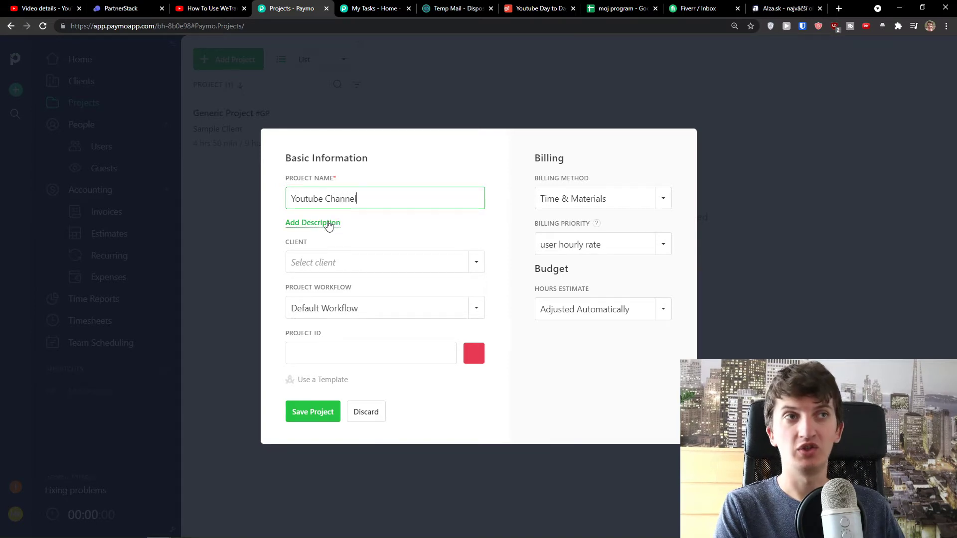
key("ctrl+plus")
key("ctrl+plus")
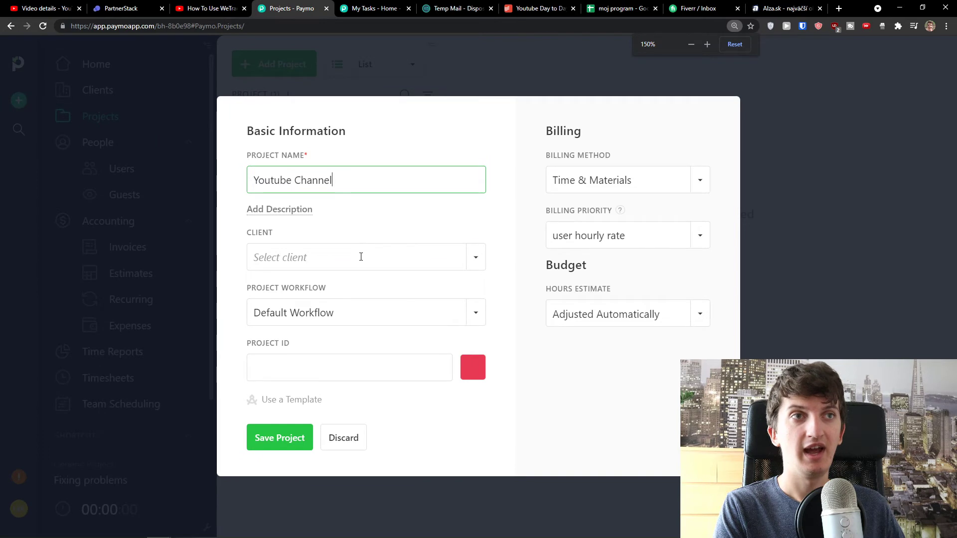
Assign the project to Sun Client with the Default Workflow, then bring up the template chooser
left_click(361, 255)
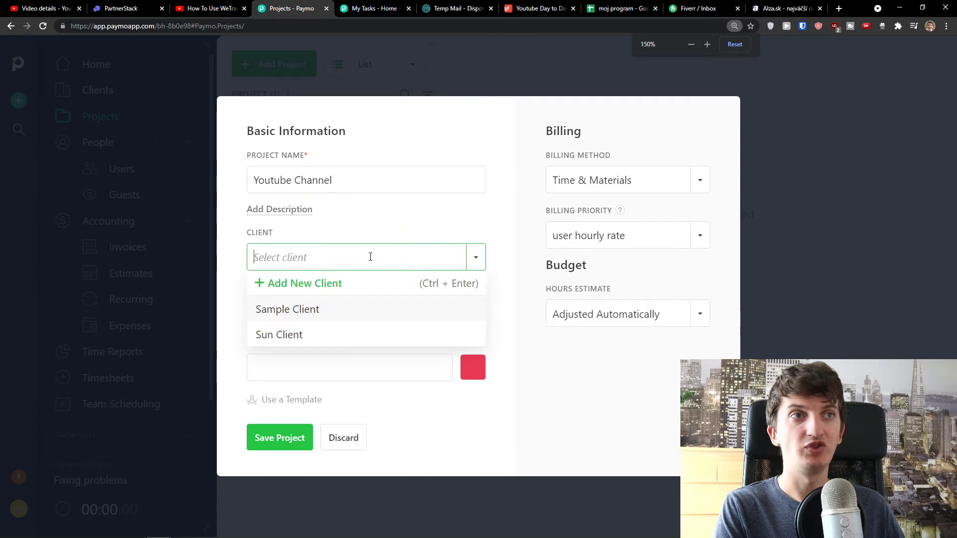
left_click(315, 340)
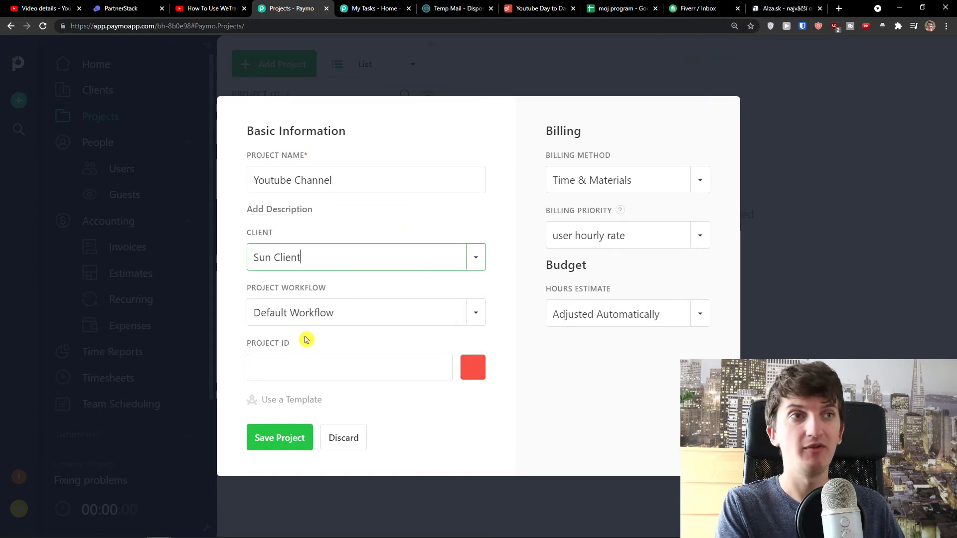
left_click(342, 315)
left_click(334, 340)
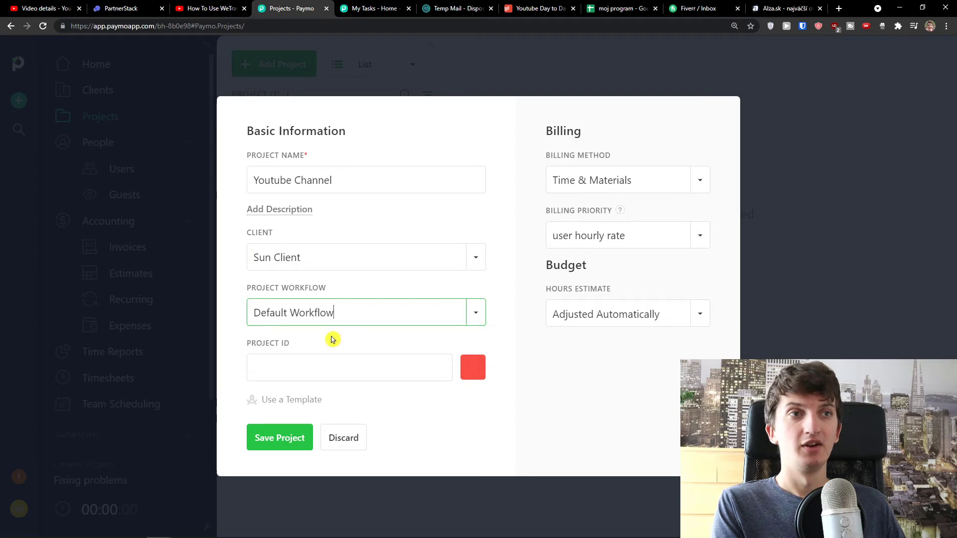
left_click(302, 404)
Preview the Editorial Calendar and Consulting Project templates, then cancel without applying either
left_click(348, 263)
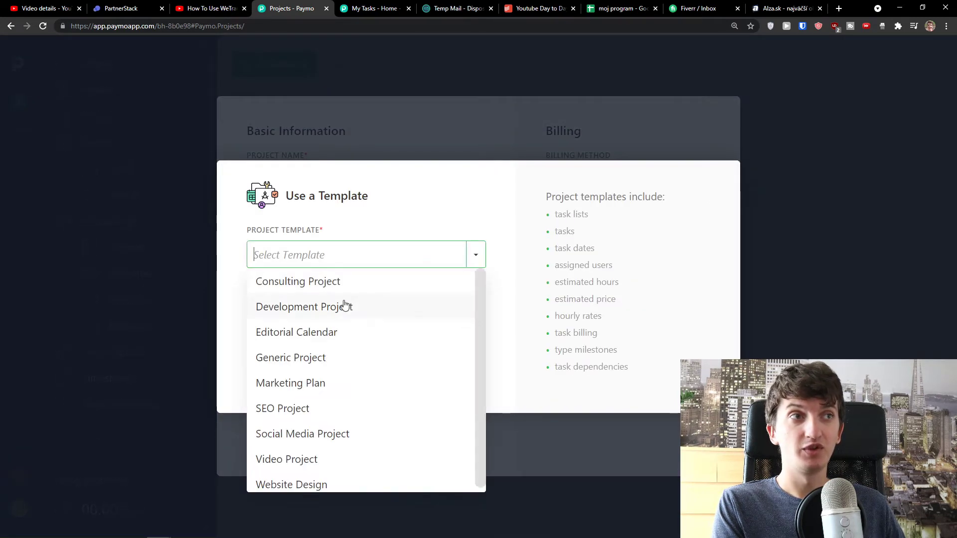
left_click(334, 343)
left_click(357, 260)
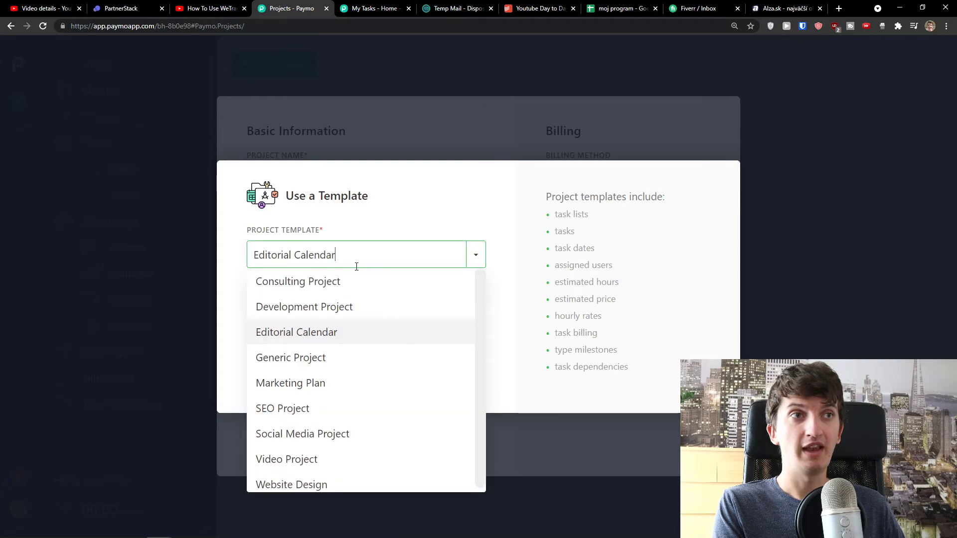
left_click(347, 282)
left_click(369, 259)
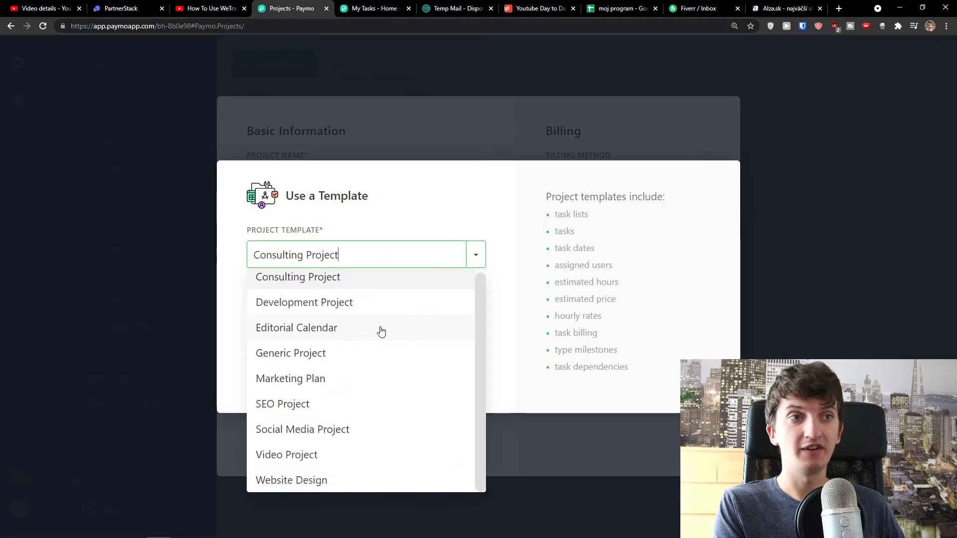
left_click(501, 350)
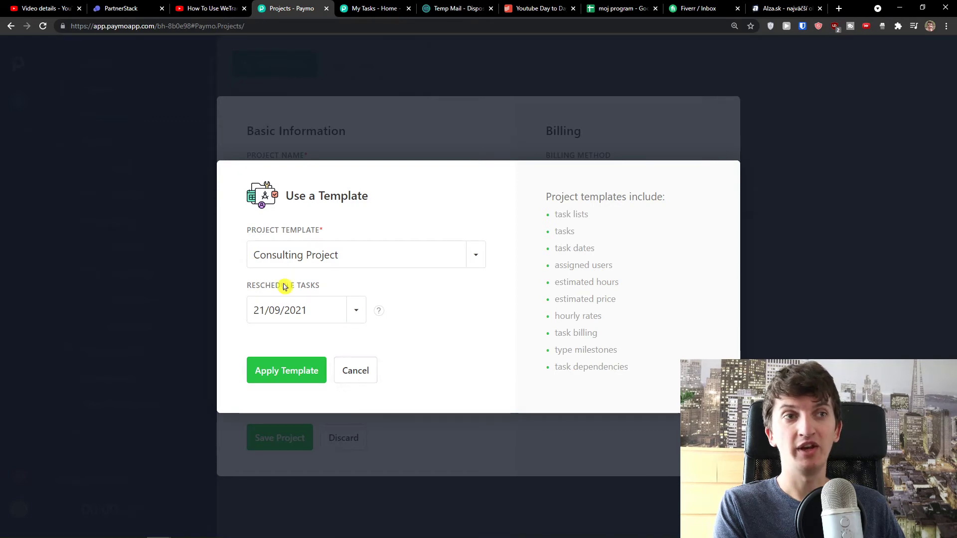
left_click(355, 372)
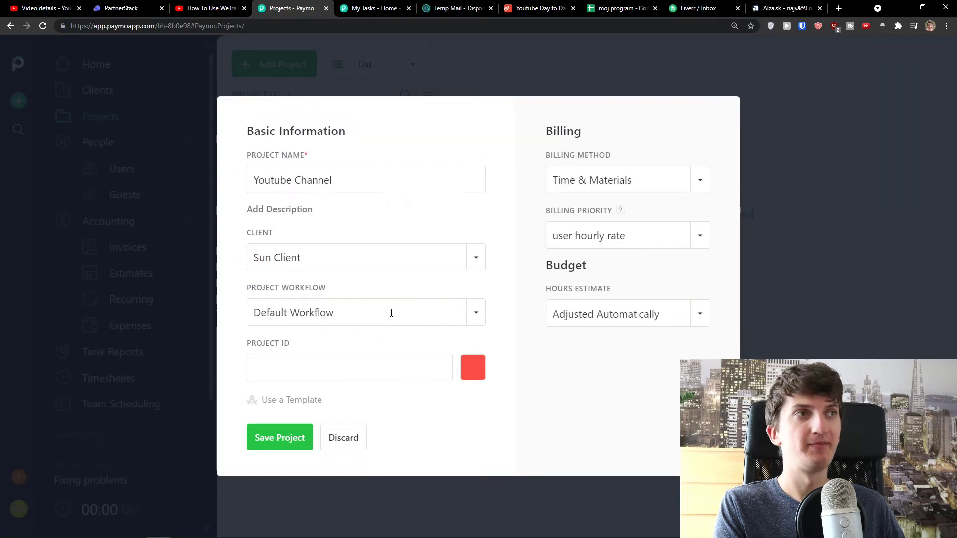
Make Youtube Channel a Flat Rate project priced $1000.00, keep the automatic hours estimate, and save
left_click(602, 183)
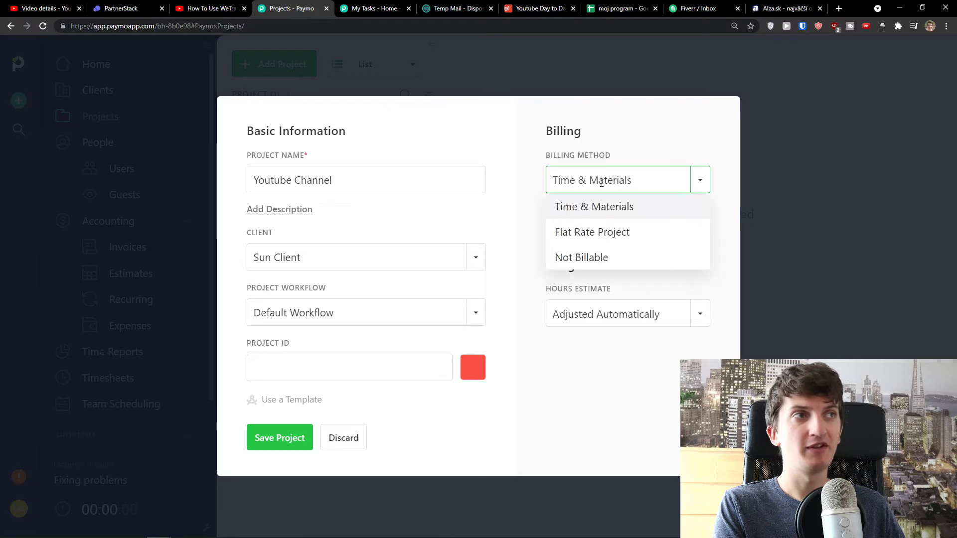
left_click(593, 244)
left_click(595, 235)
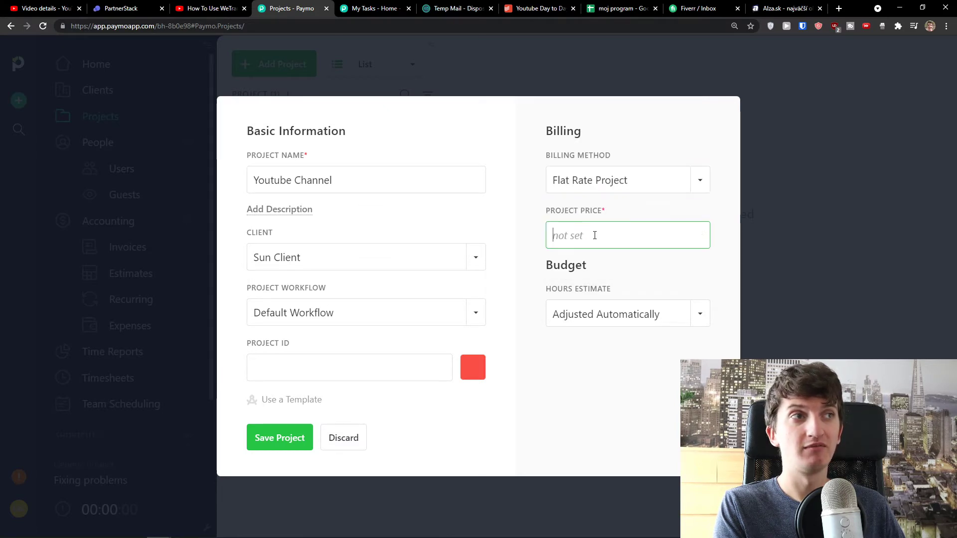
type("1000")
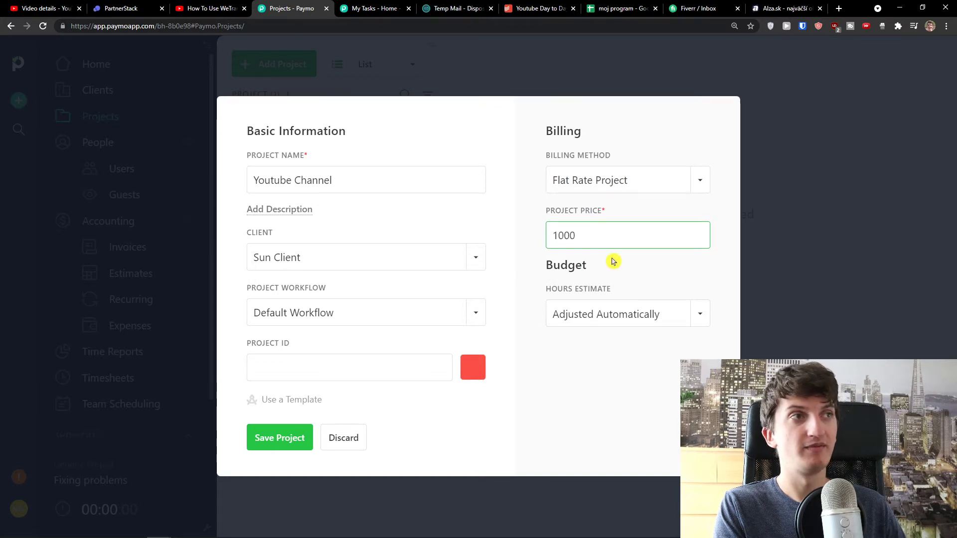
left_click(614, 262)
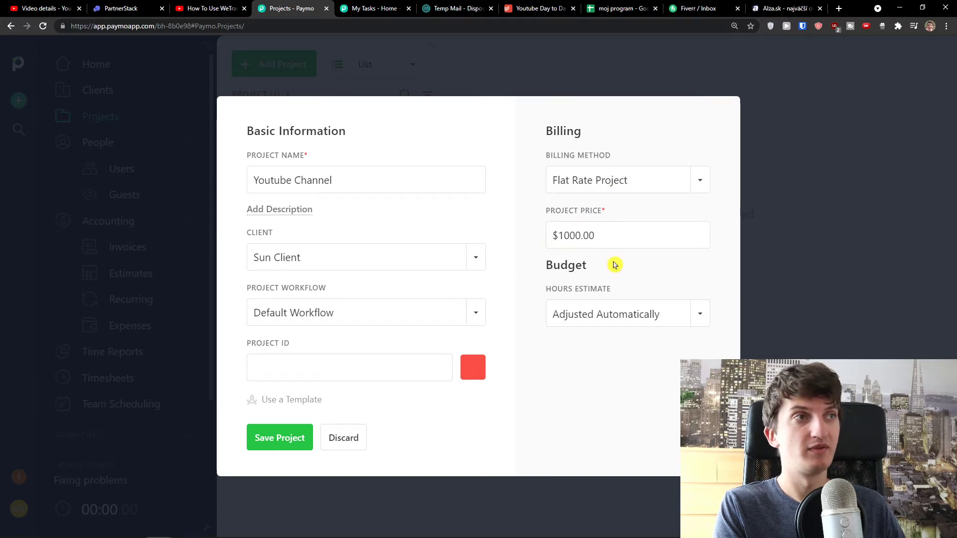
left_click(638, 313)
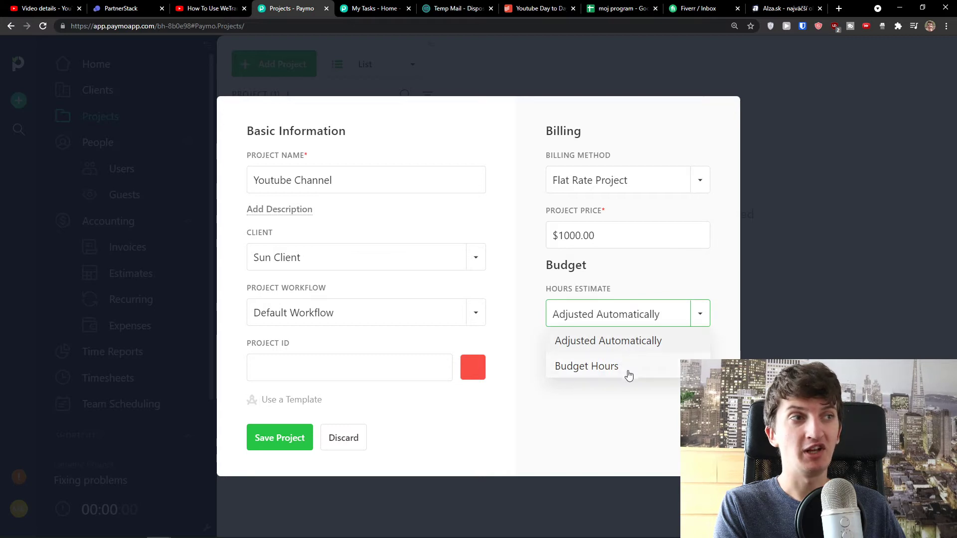
left_click(643, 399)
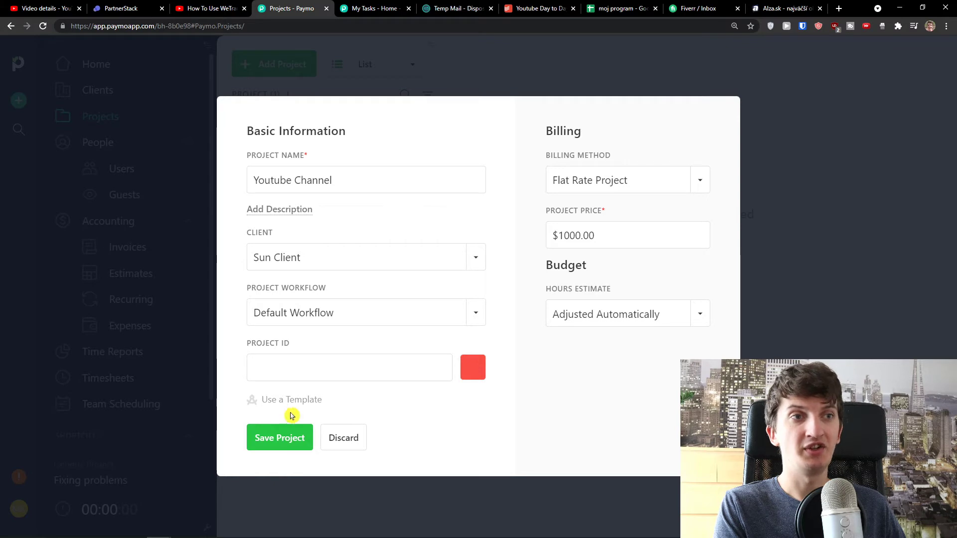
left_click(285, 441)
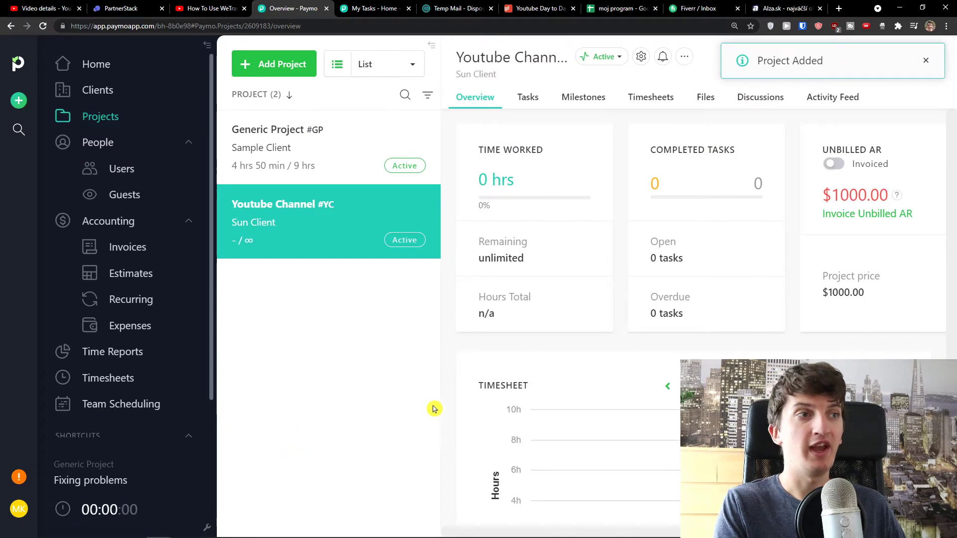
Zoom back to 125% and move between the project's Tasks and Overview tabs, ending on Tasks
key("ctrl+minus")
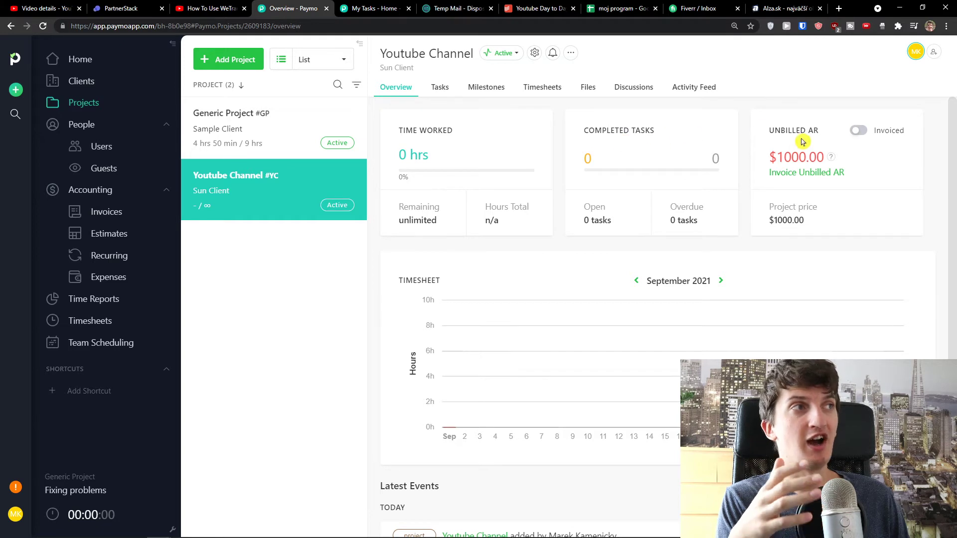
left_click(442, 87)
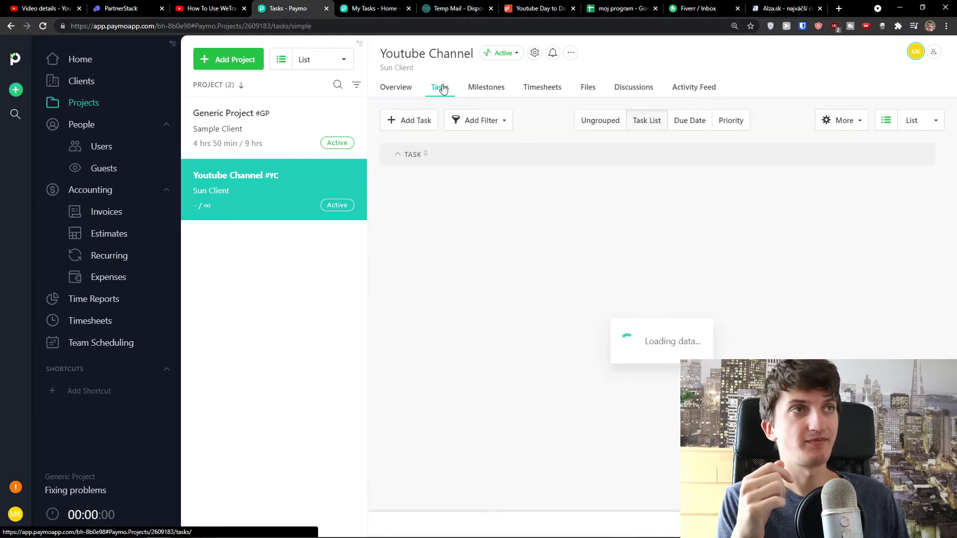
left_click(412, 87)
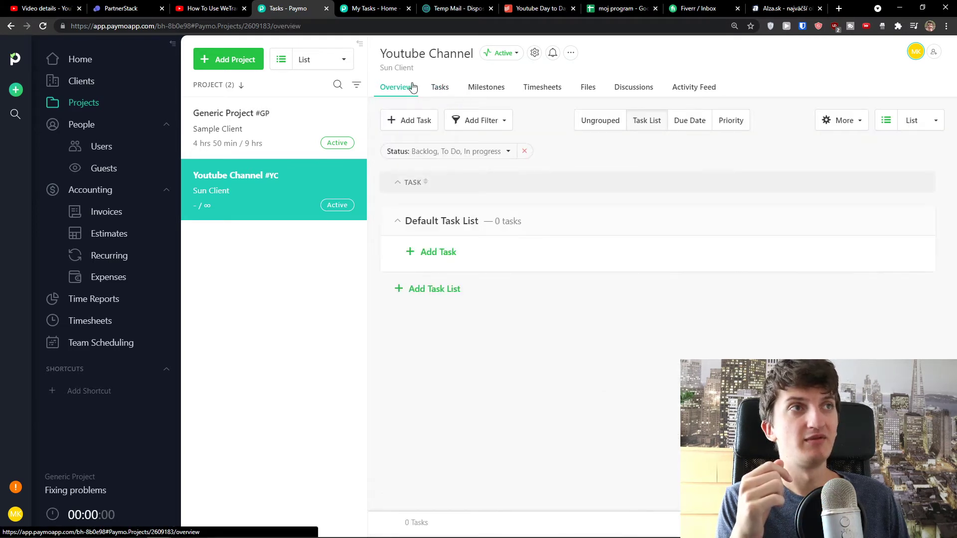
left_click(441, 89)
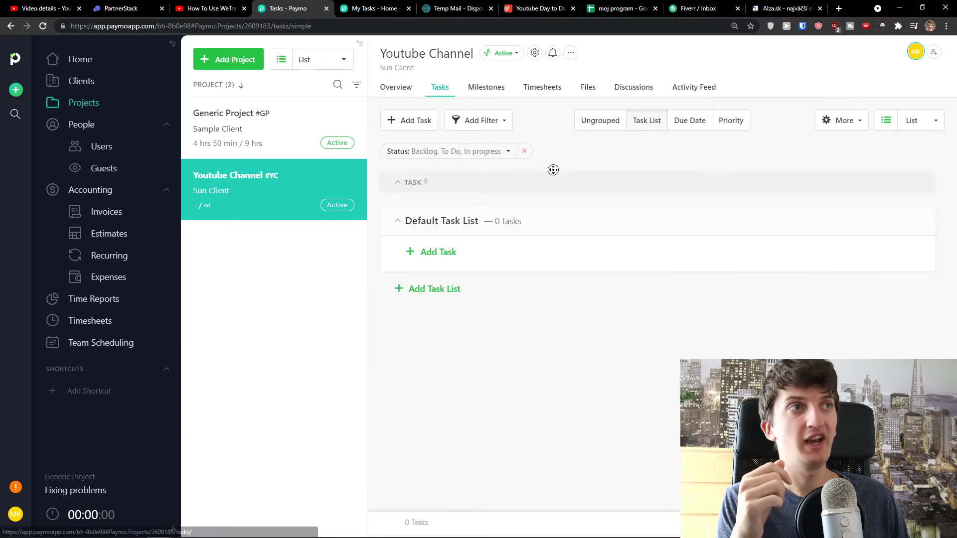
Start a new task, then discard it unsaved
left_click(420, 127)
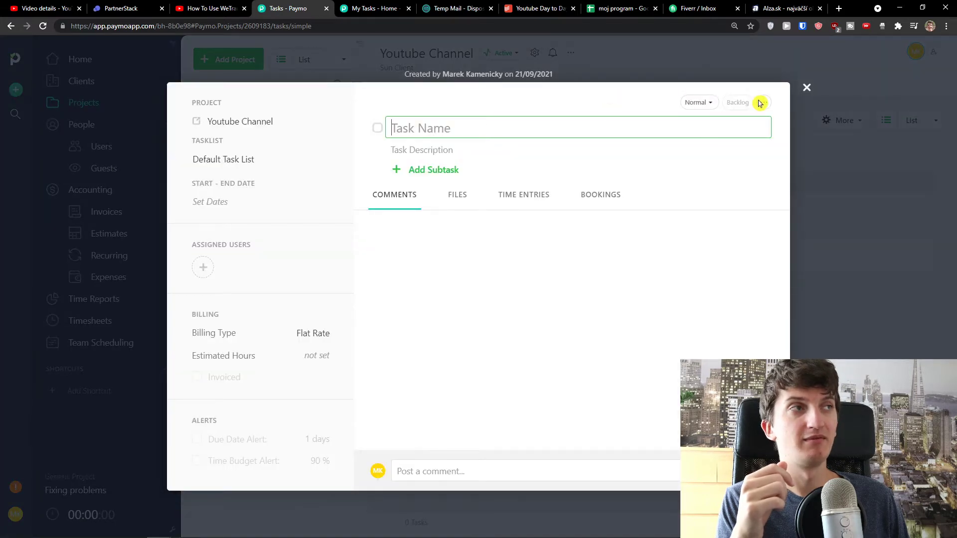
left_click(807, 88)
left_click(471, 325)
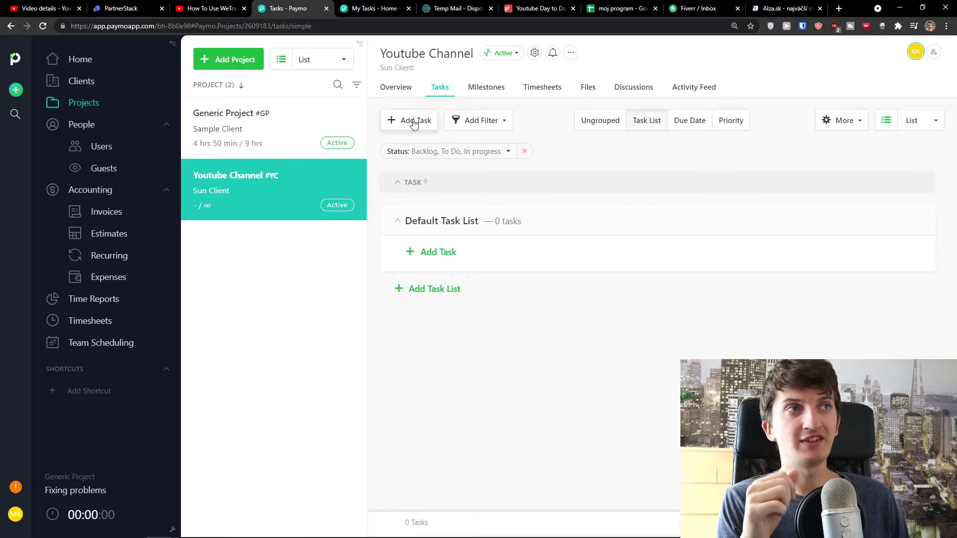
Create a new task list named 'Youtube Video'
left_click(427, 292)
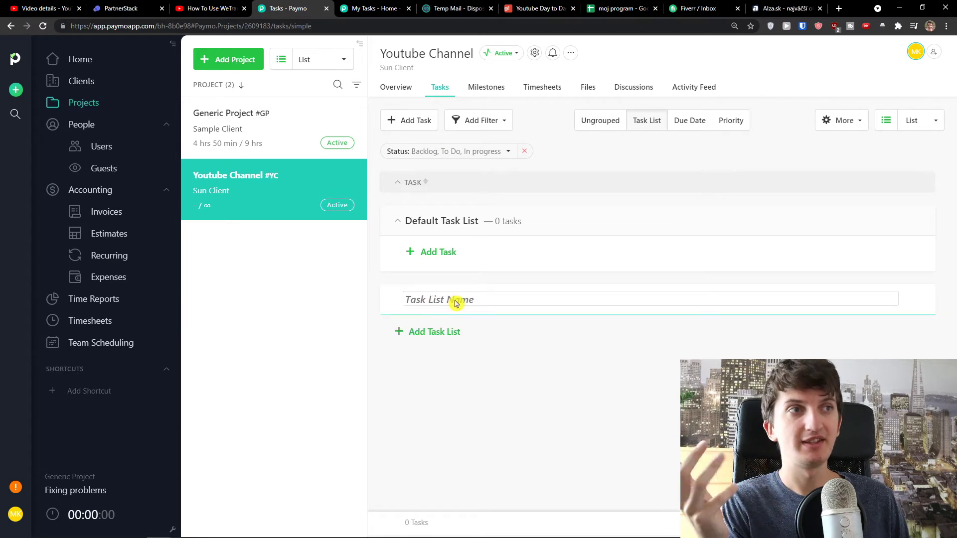
type("YOu")
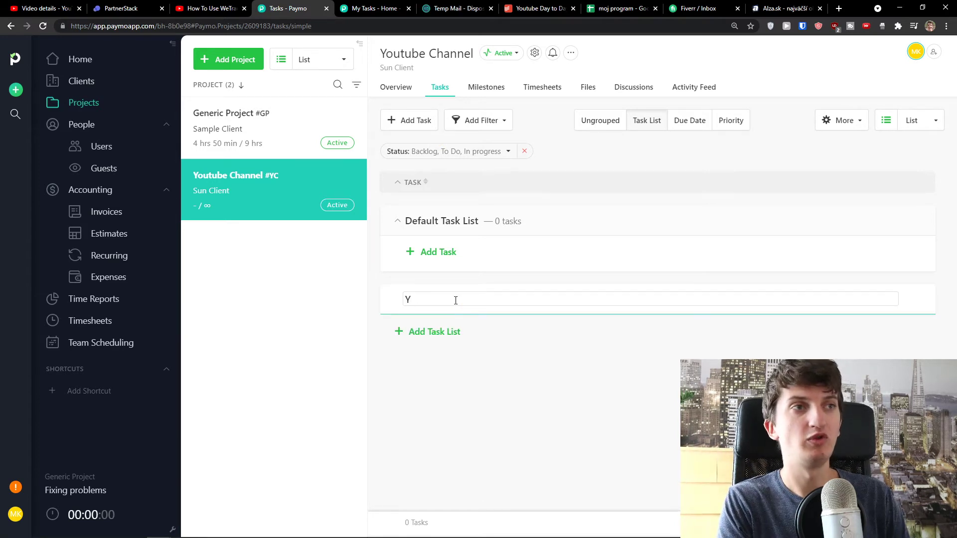
key("BackSpace")
key("BackSpace")
key("BackSpace")
type("out")
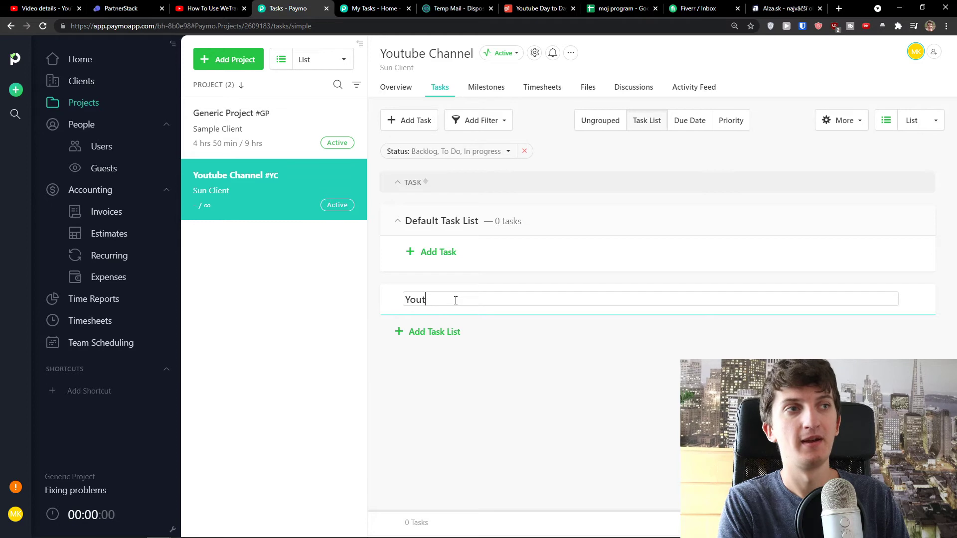
type("ube Video")
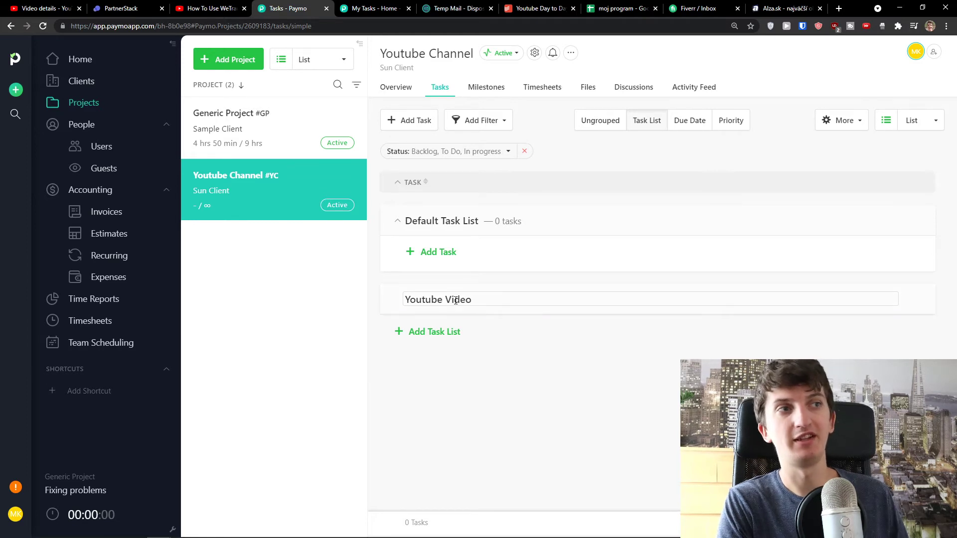
key("Return")
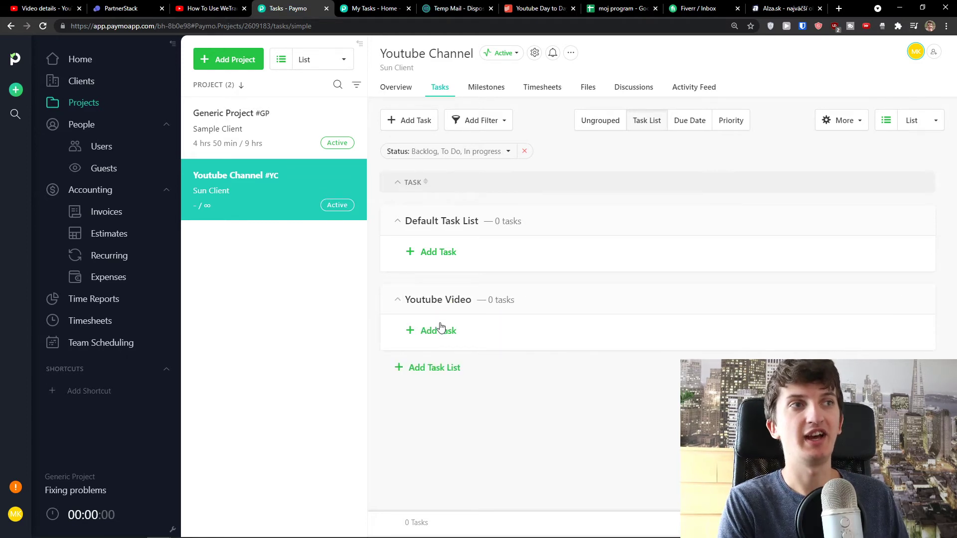
Add task 'Write a Description Under Youtube' to Youtube Video with a description and an assignee
left_click(439, 332)
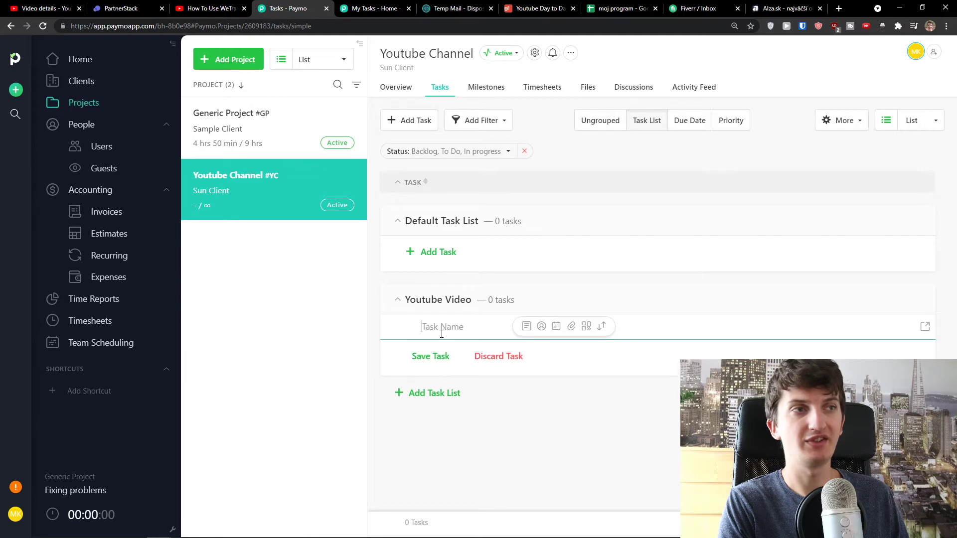
type("Y")
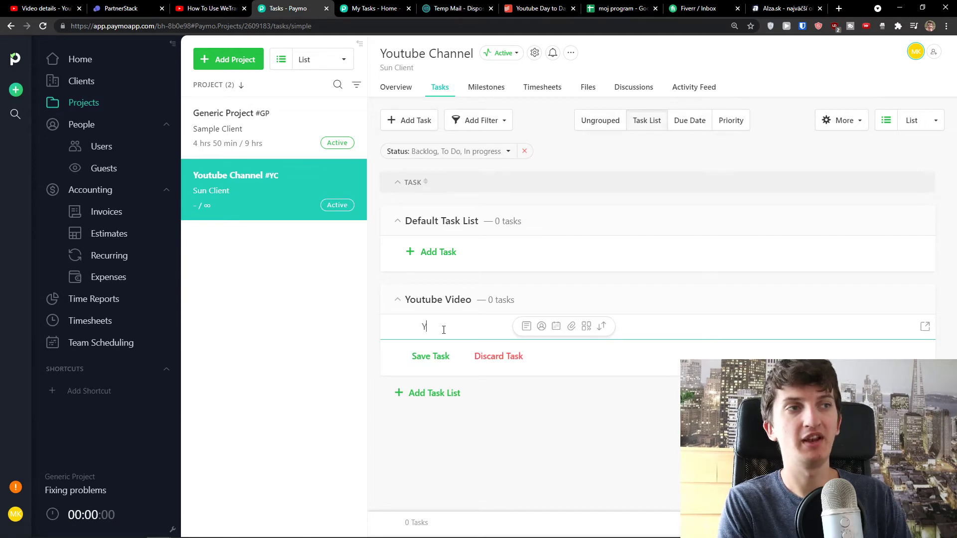
key("BackSpace")
type("Write")
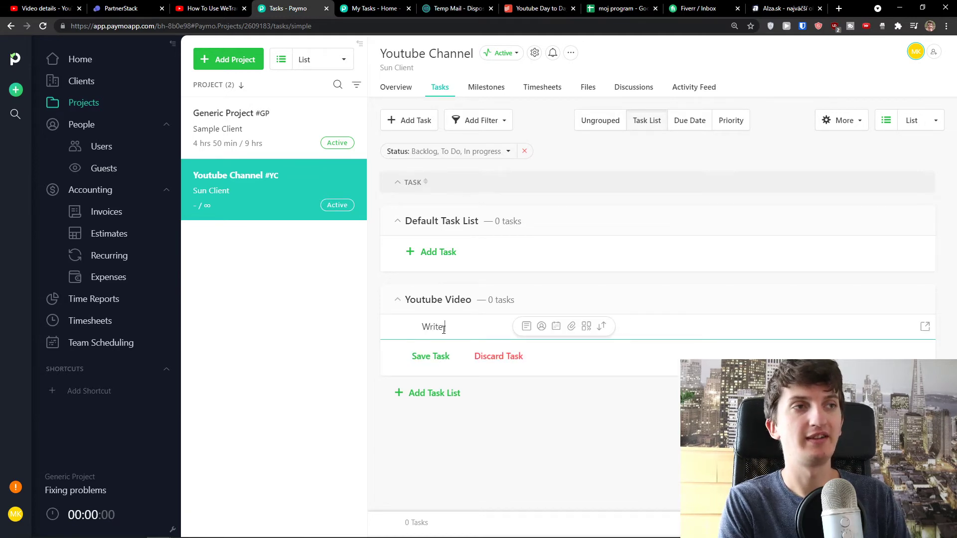
type(" a Description Under Youtube")
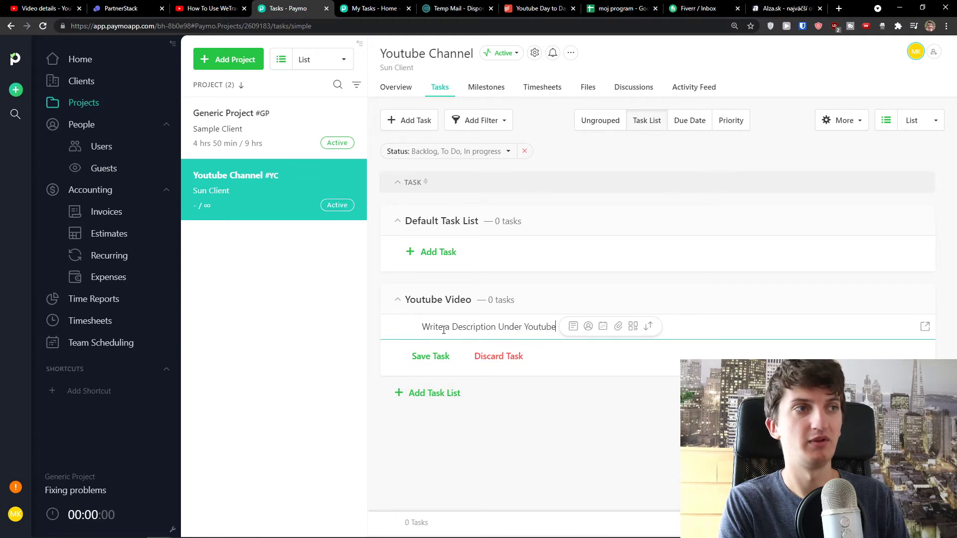
left_click(576, 327)
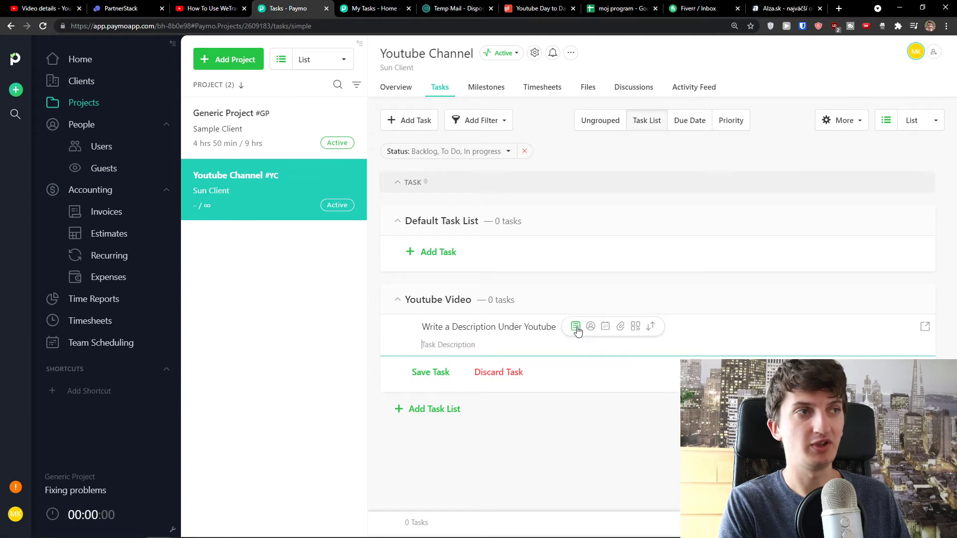
left_click(591, 327)
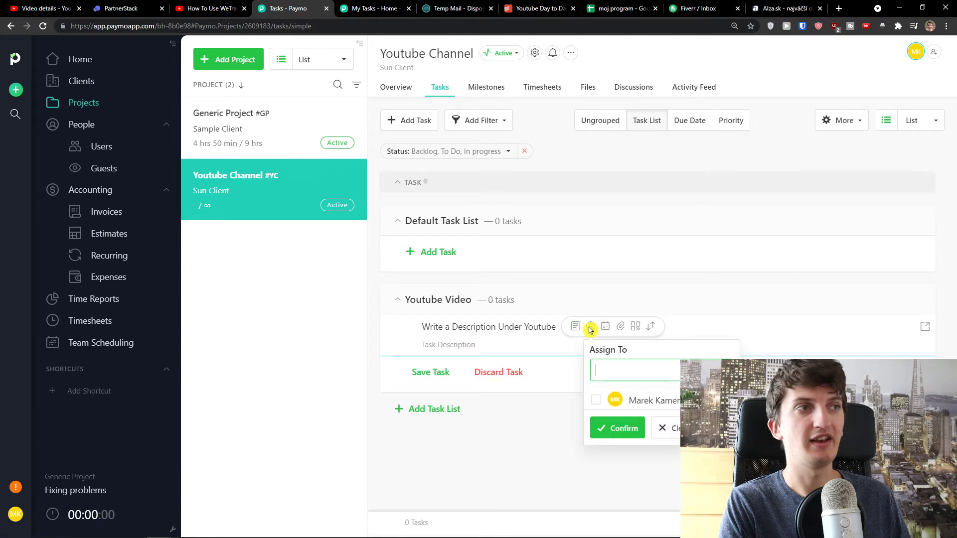
left_click(626, 428)
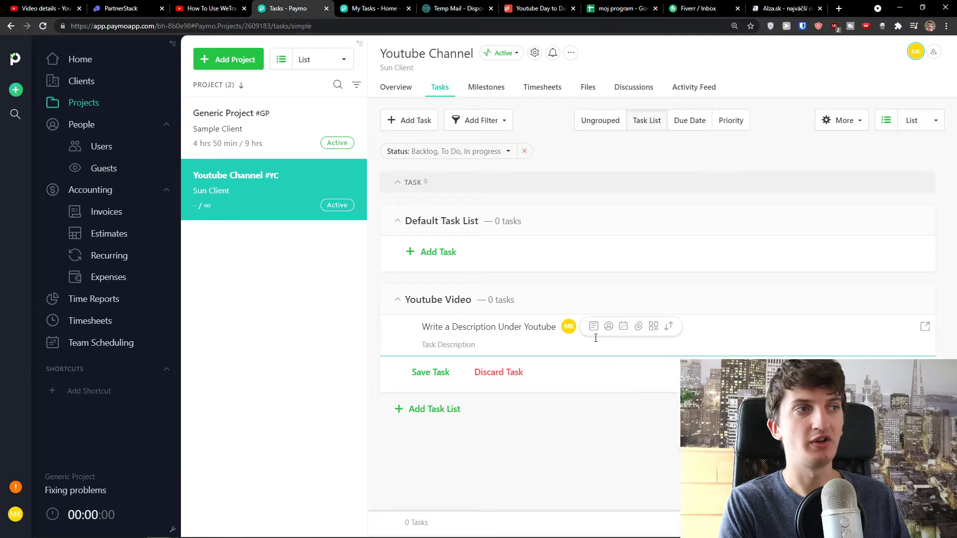
Date the task Sep 21 – Sep 30, give it High priority, and save it
left_click(623, 328)
left_click(656, 235)
left_click(688, 251)
left_click(662, 300)
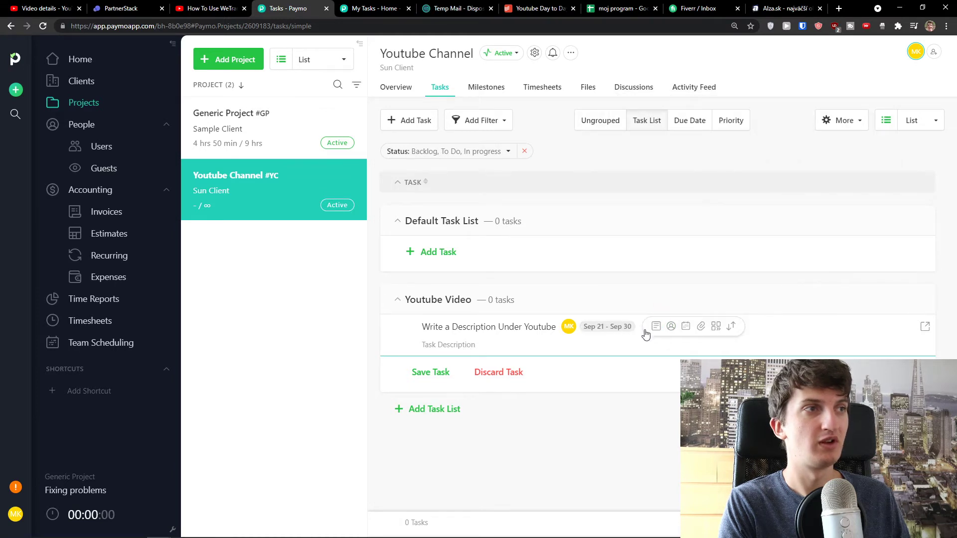
left_click(717, 326)
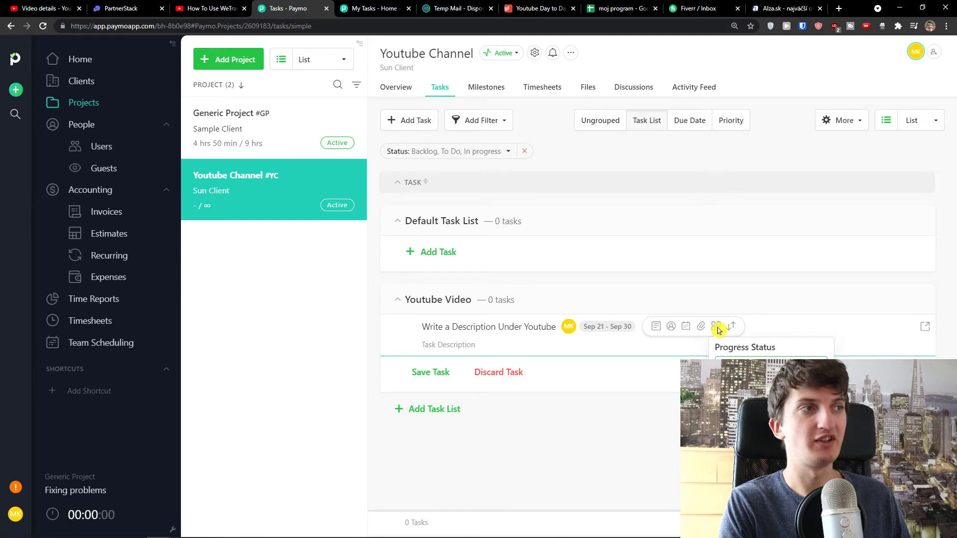
left_click(718, 328)
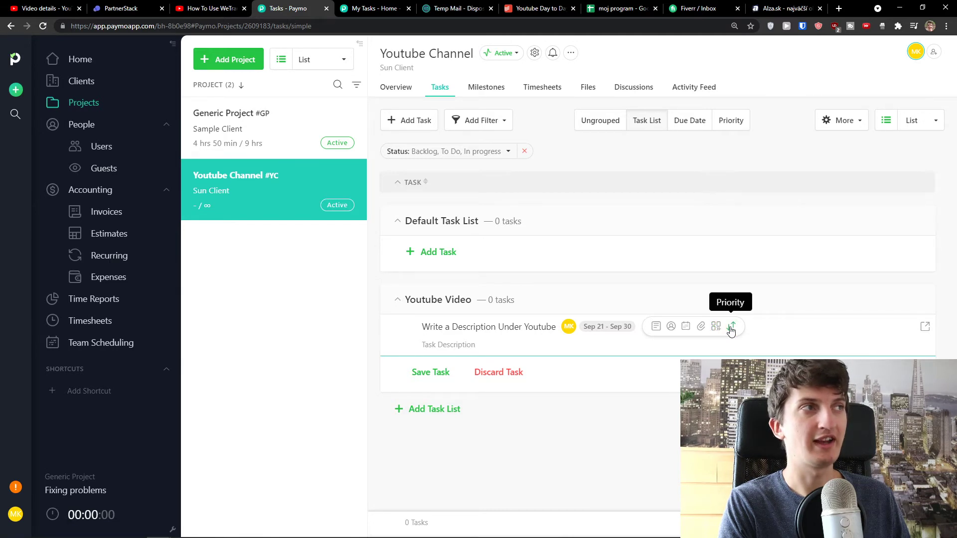
left_click(731, 328)
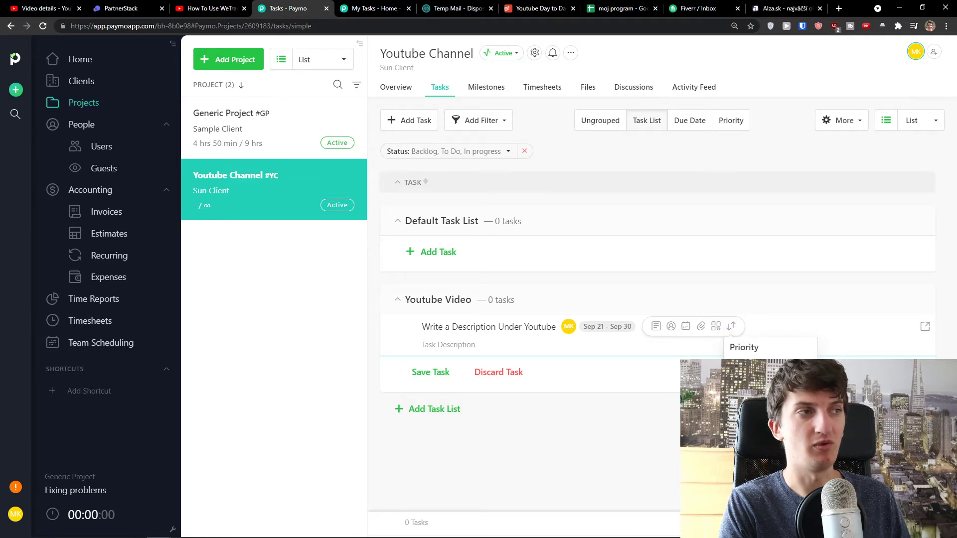
left_click(744, 369)
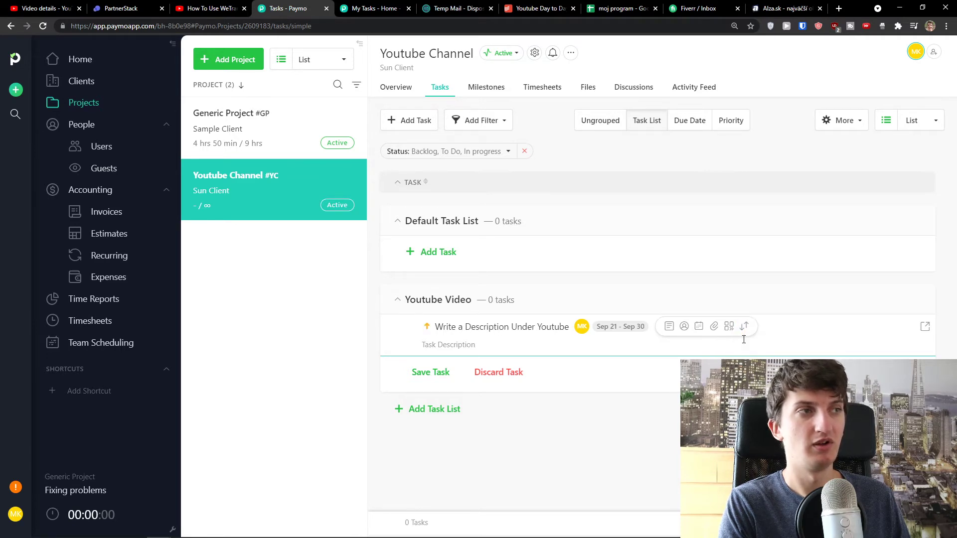
left_click(421, 374)
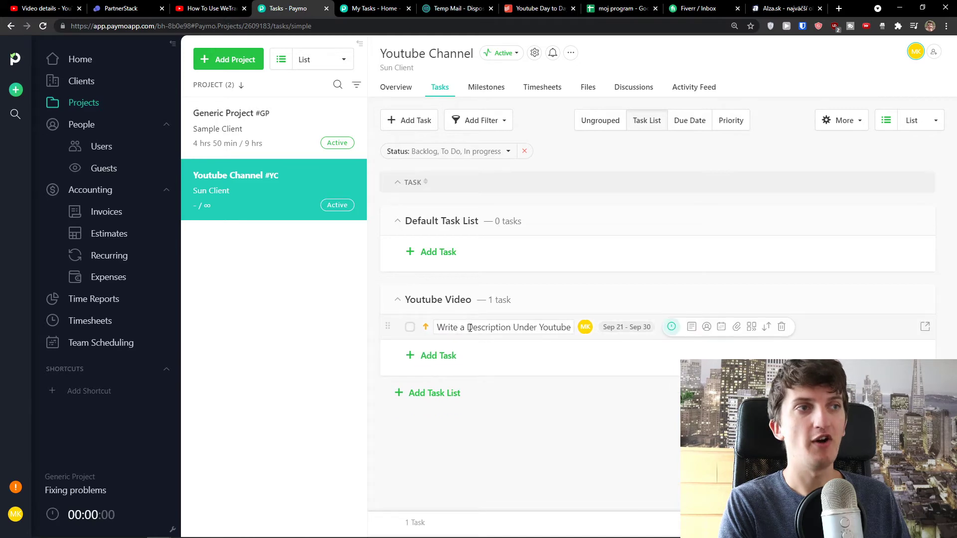
left_click(429, 329)
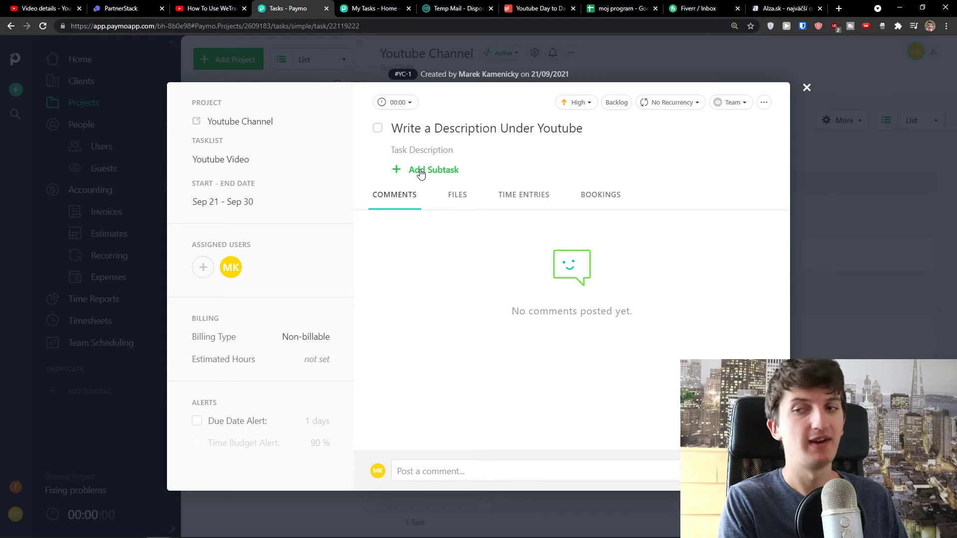
Add and save a subtask named 'Yutube descritpion 2'
left_click(421, 171)
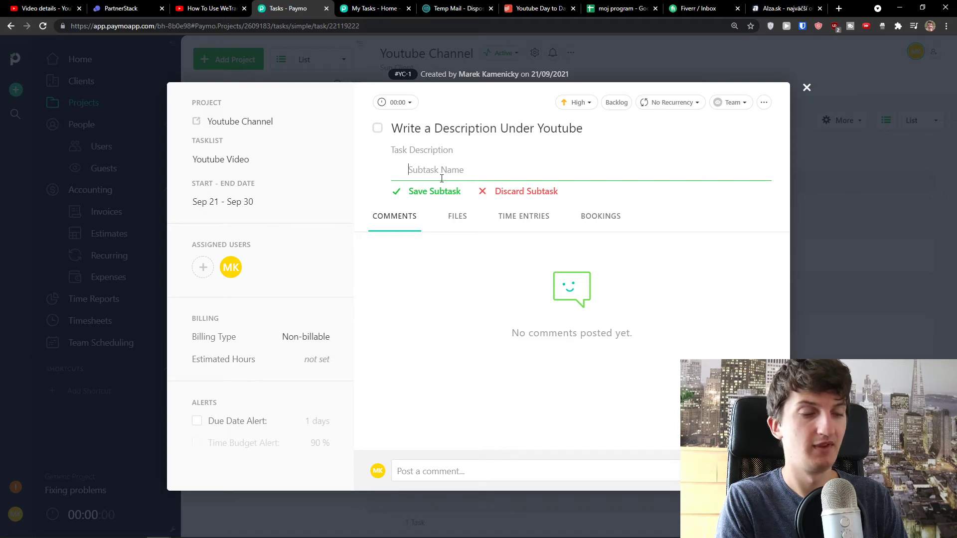
type("Yut")
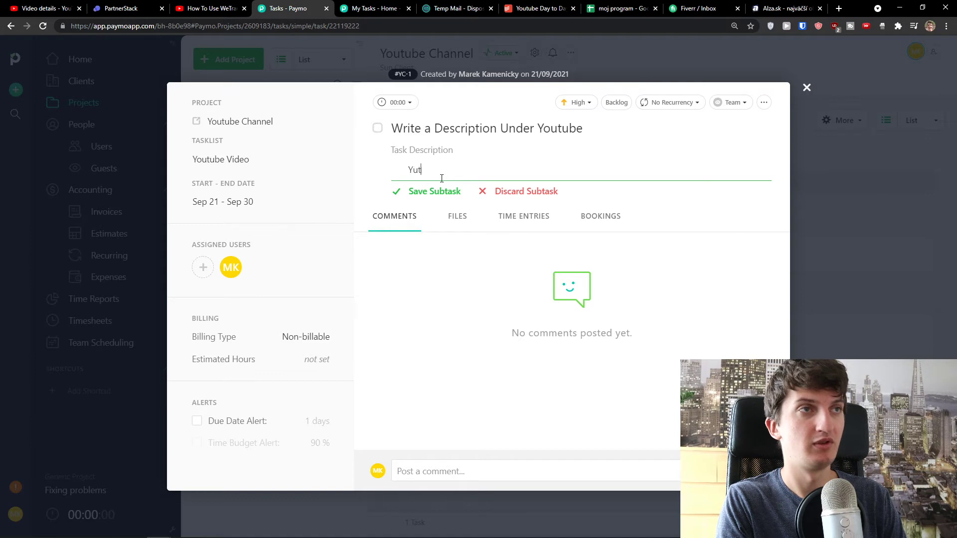
type("2")
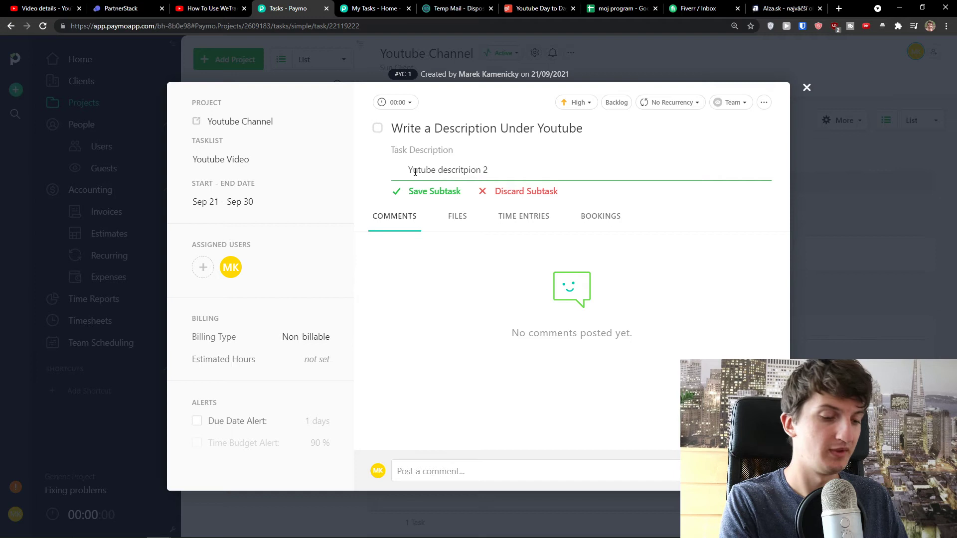
left_click(432, 194)
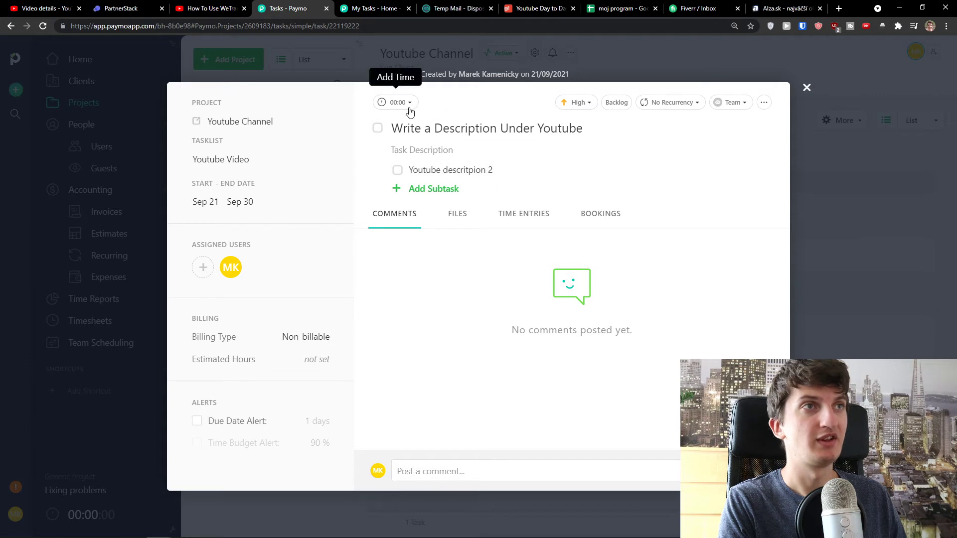
Look through the task's Files, Time and Comments tabs, then close the task details
left_click(456, 214)
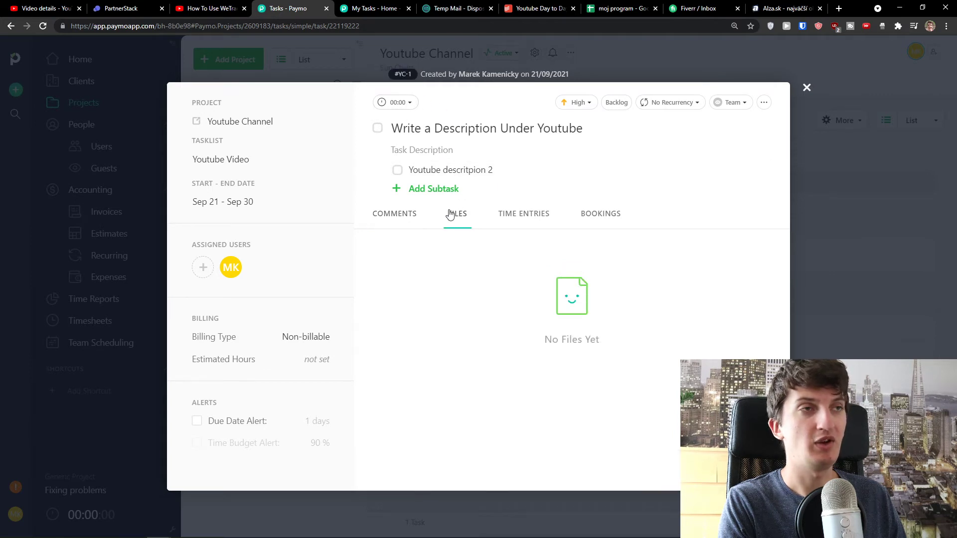
left_click(520, 216)
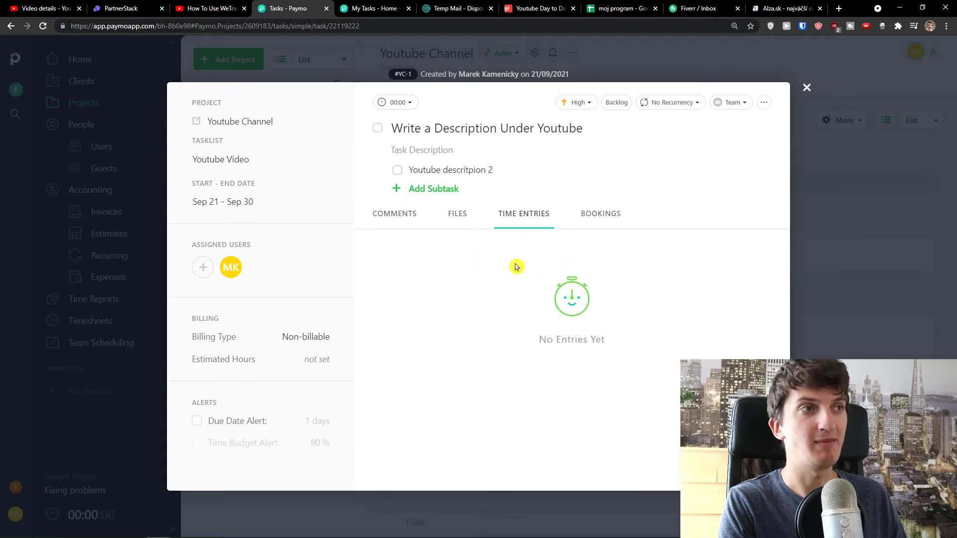
left_click(406, 215)
left_click(408, 103)
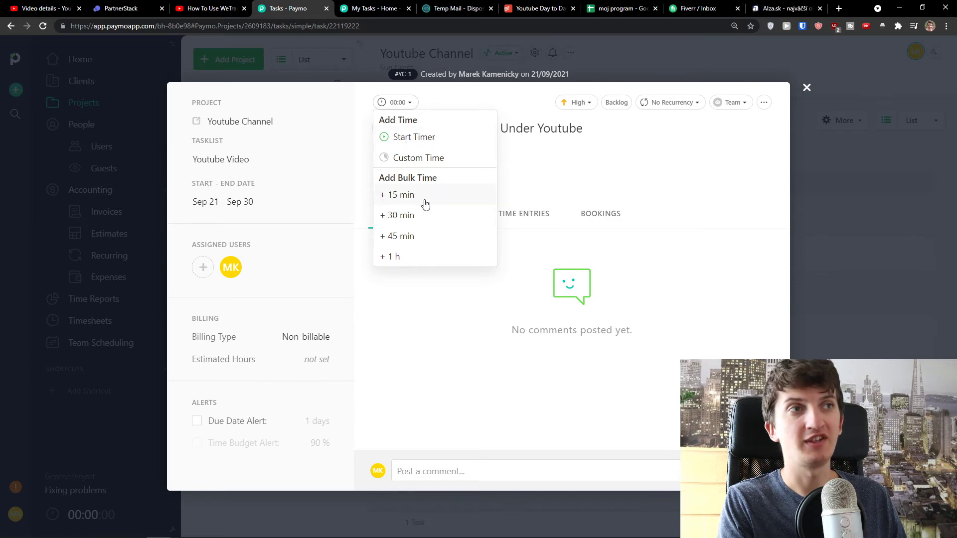
left_click(806, 89)
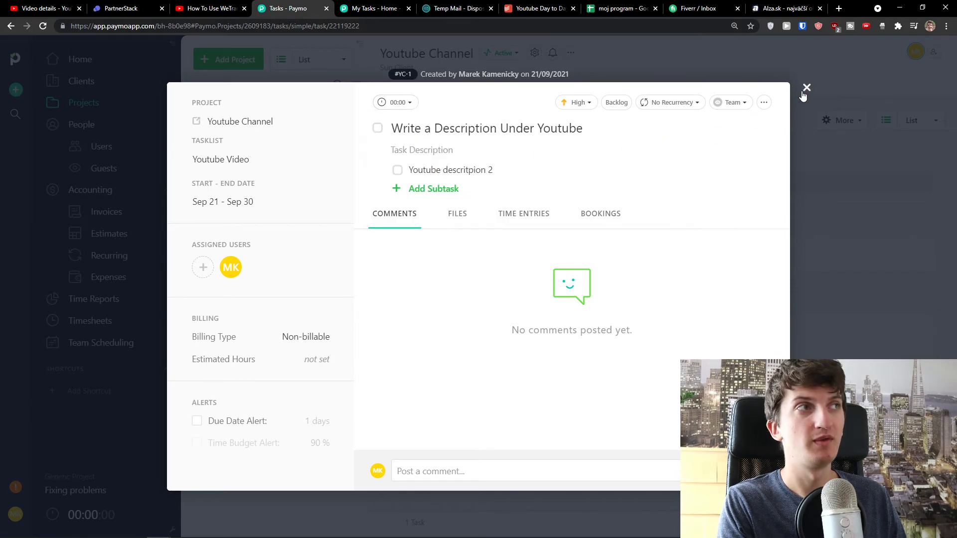
left_click(805, 92)
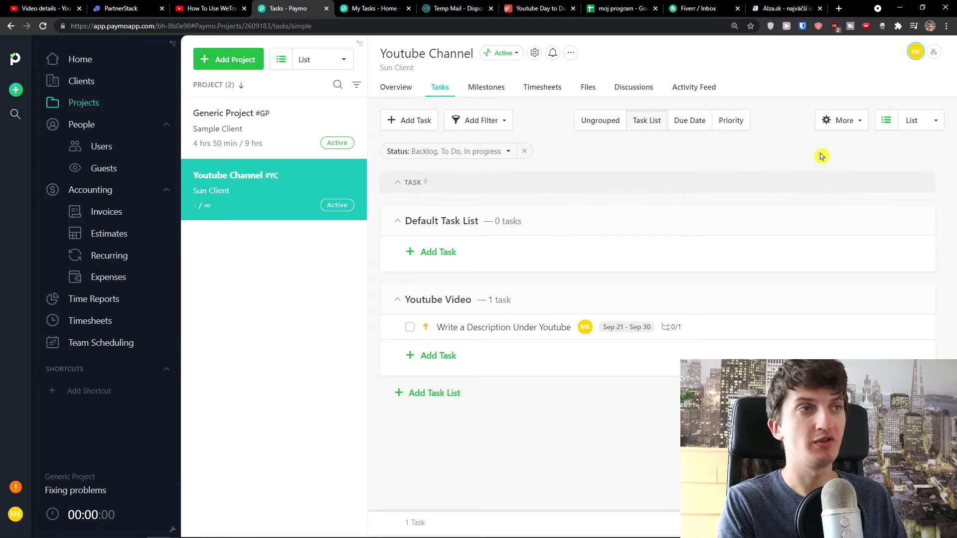
Switch the Tasks view to Table, then to Board
left_click(938, 124)
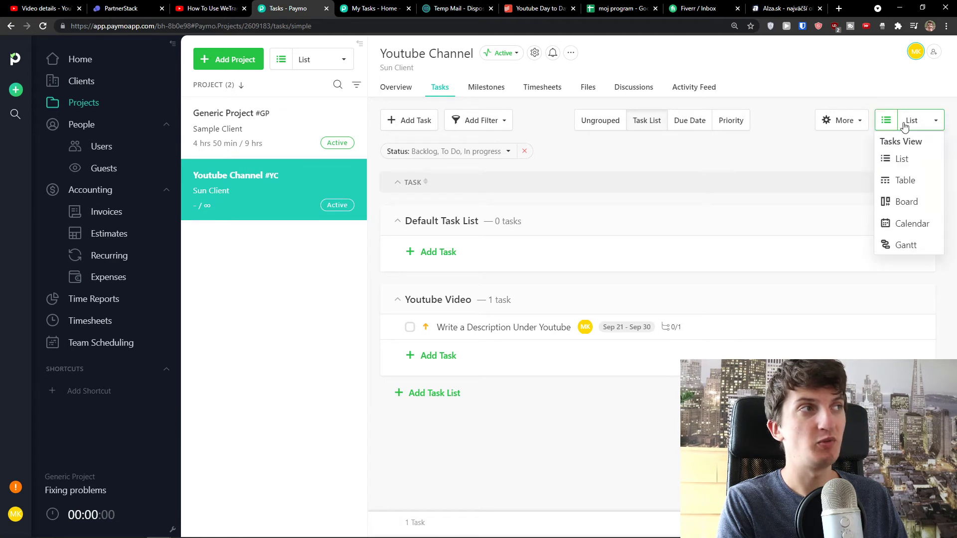
left_click(902, 184)
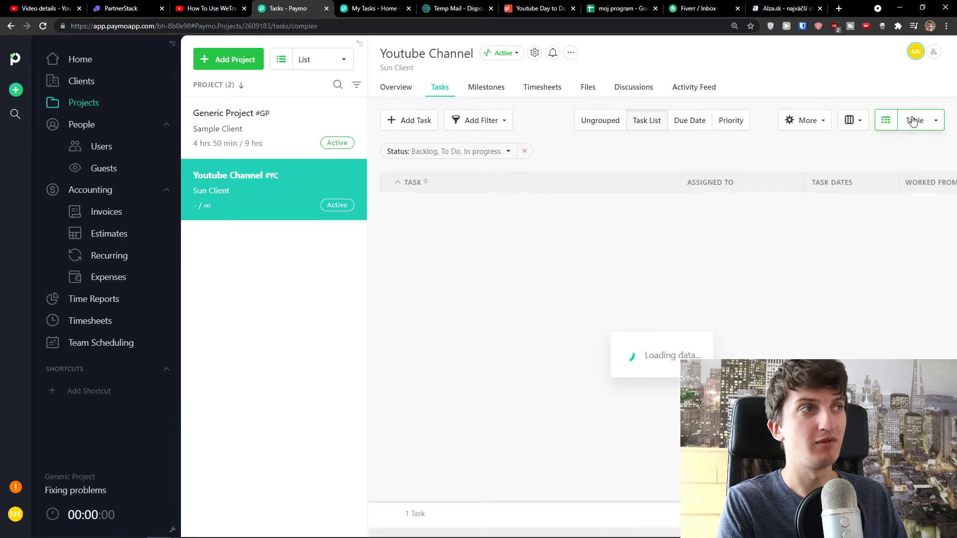
left_click(914, 121)
left_click(906, 202)
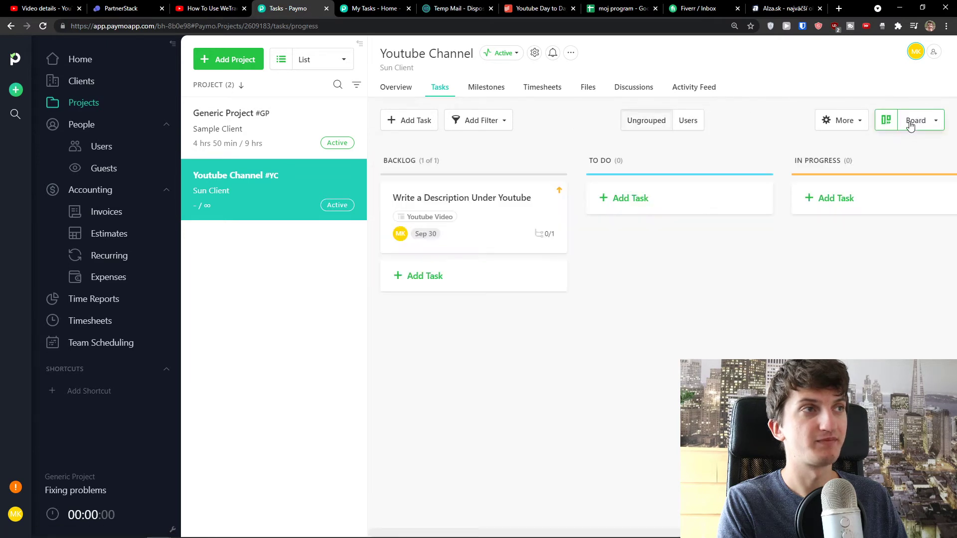
Move the task card from Backlog to To Do, hide the project list, and show tasks as a calendar
left_click_drag(439, 201, 656, 210)
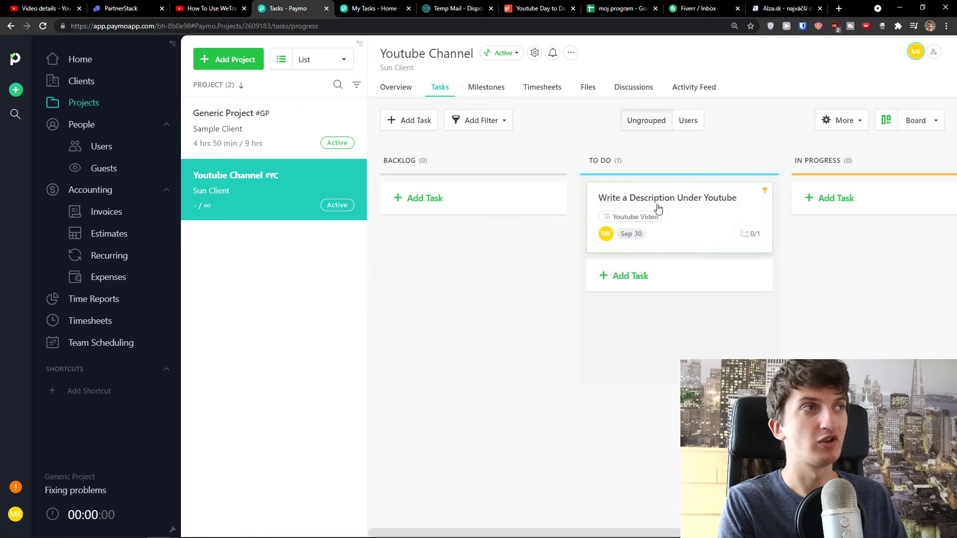
left_click_drag(550, 534, 717, 533)
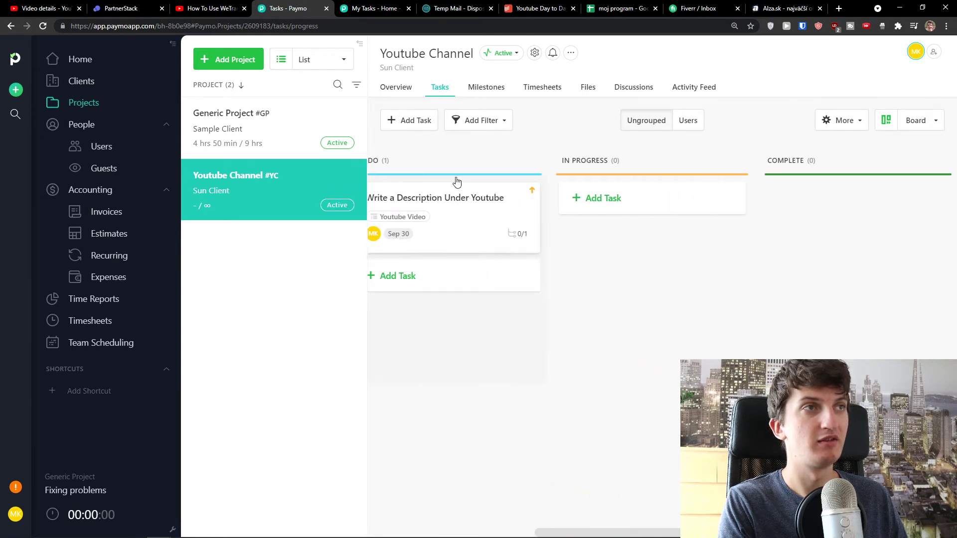
left_click(359, 44)
left_click_drag(638, 532, 668, 513)
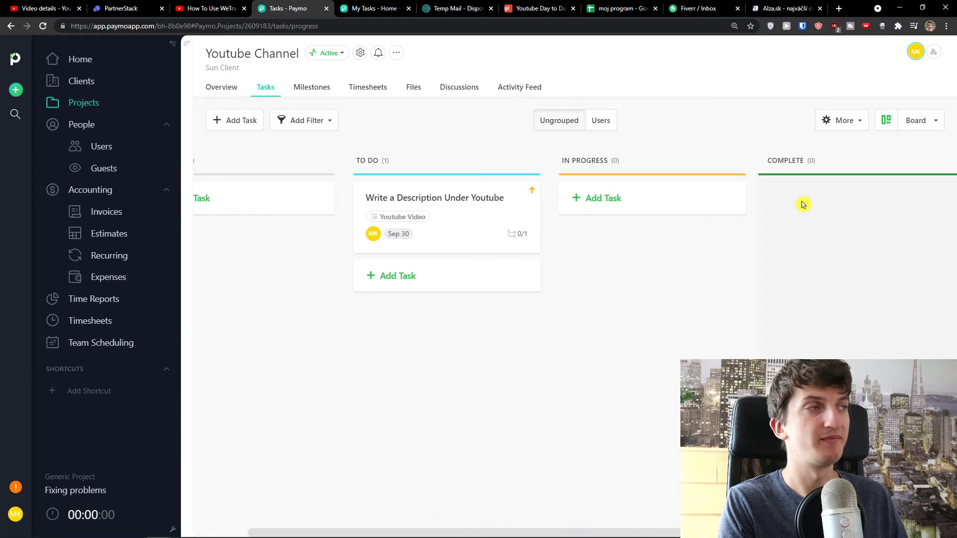
left_click(932, 124)
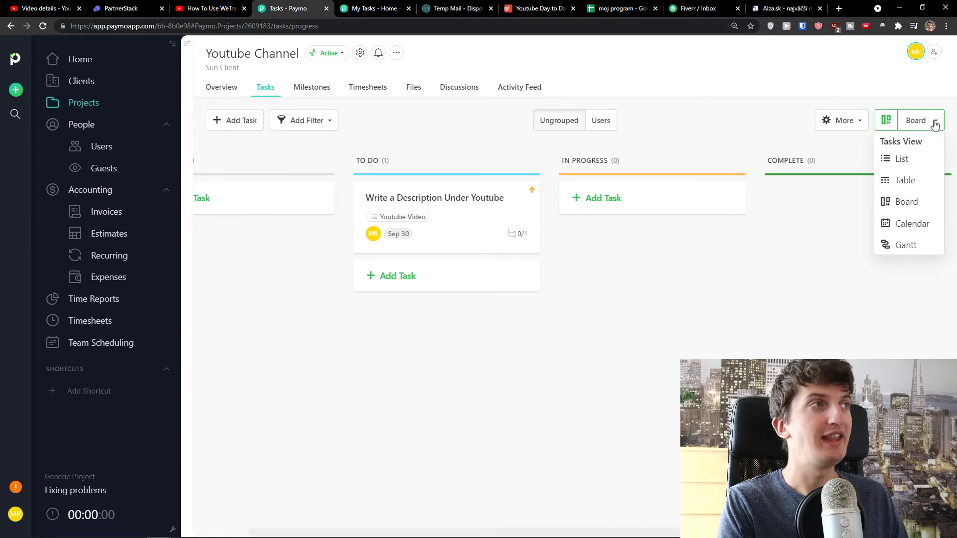
left_click(901, 225)
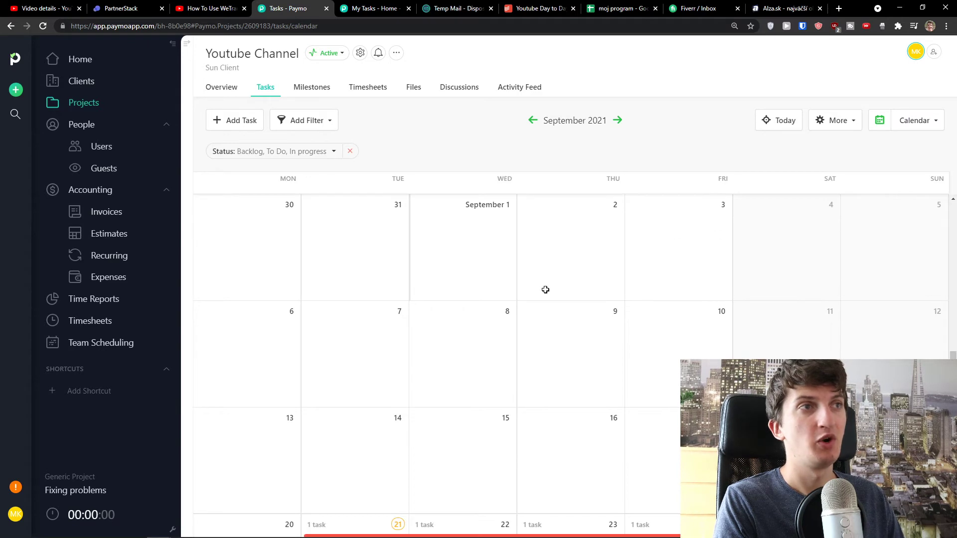
Open the Milestones tab to show September 2021's empty milestones calendar
scroll(558, 284, "down", 5)
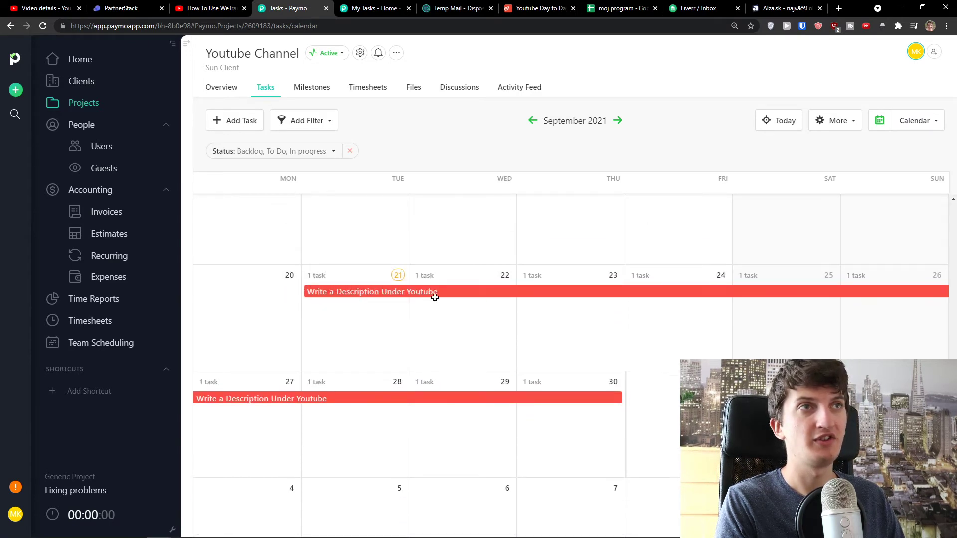
scroll(435, 297, "up", 15)
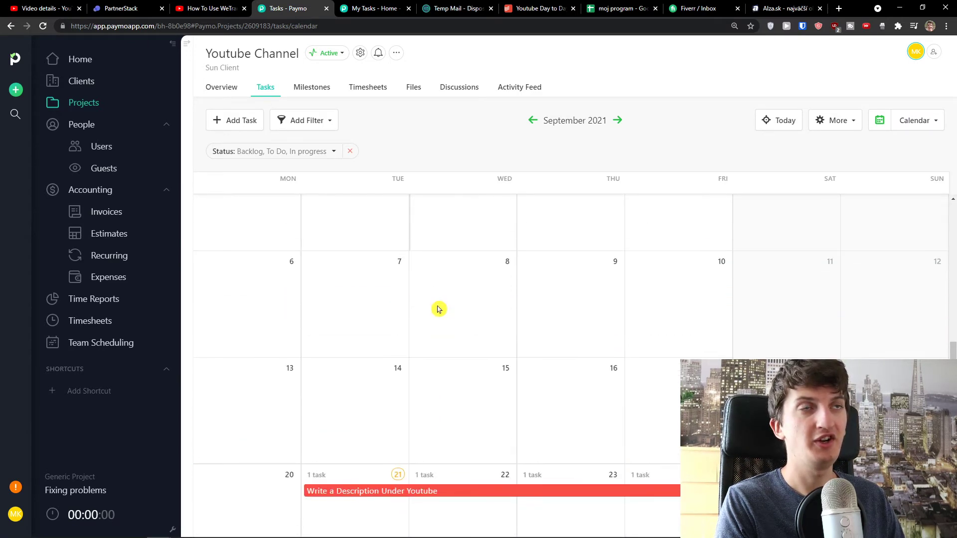
left_click(319, 90)
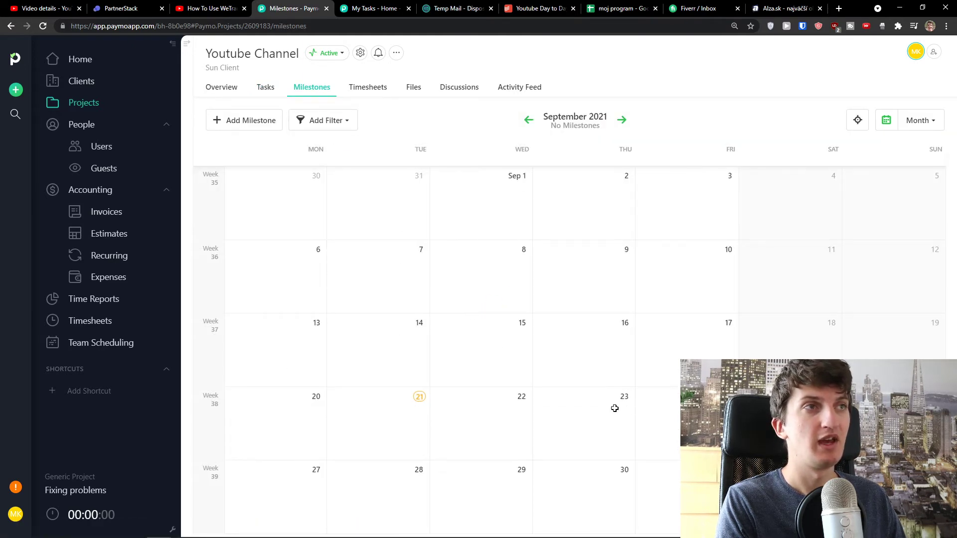
left_click(265, 90)
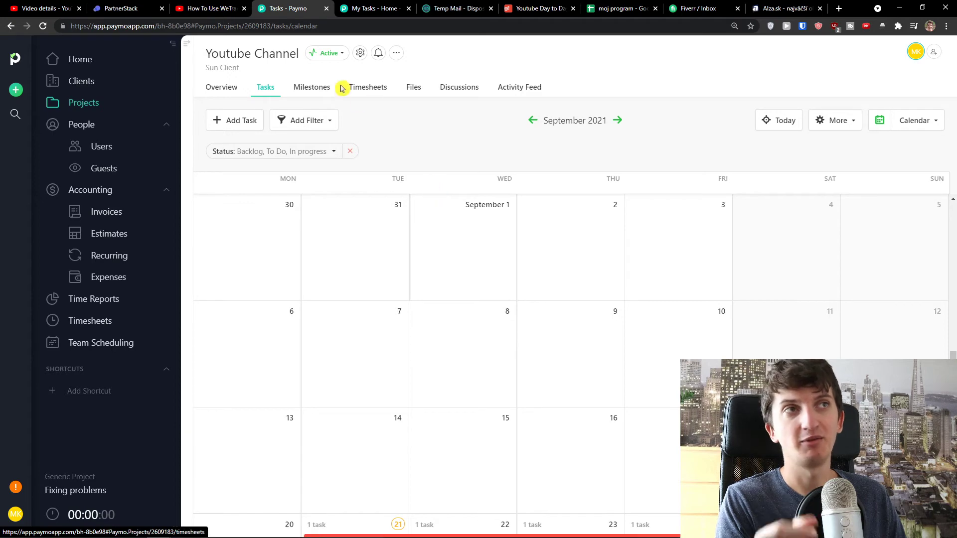
left_click(315, 89)
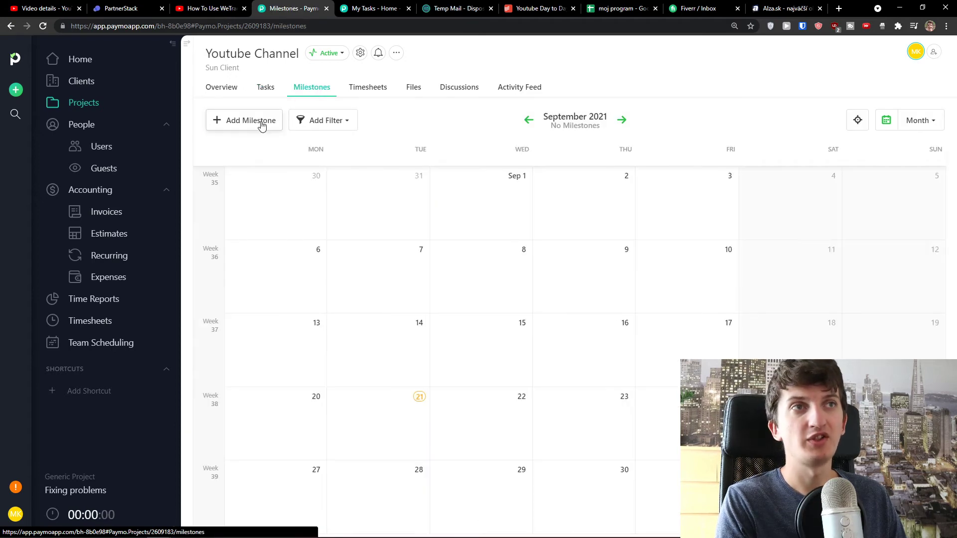
Save a 'Youtube Video' milestone due 30/09/2021 with no reminder, then go to Timesheets
left_click(261, 125)
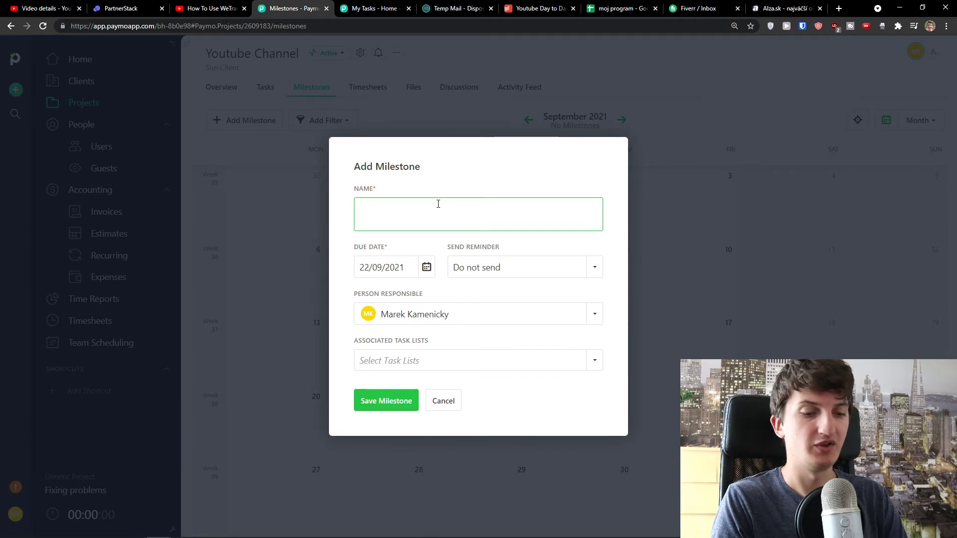
type("Yiztz")
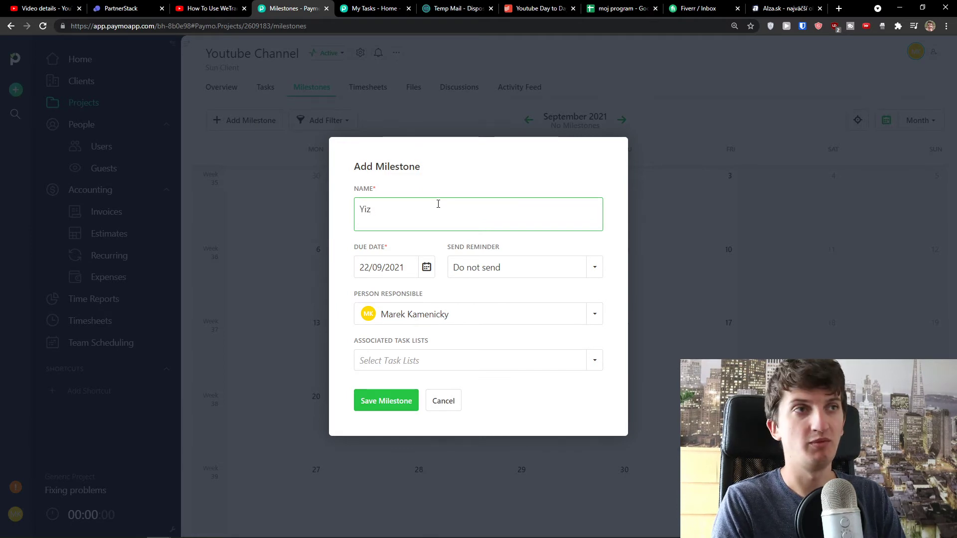
key("BackSpace")
type("outube Video")
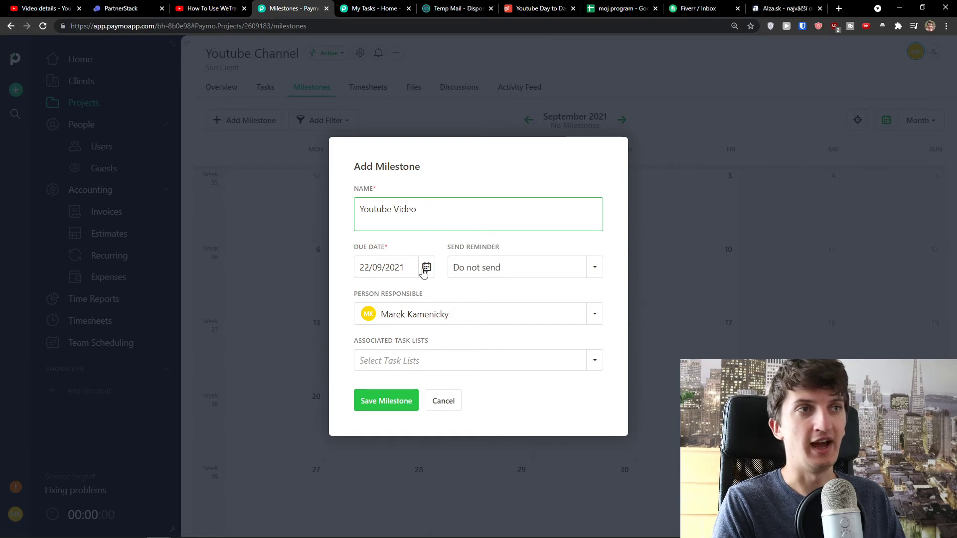
left_click(426, 268)
left_click(422, 385)
left_click(505, 274)
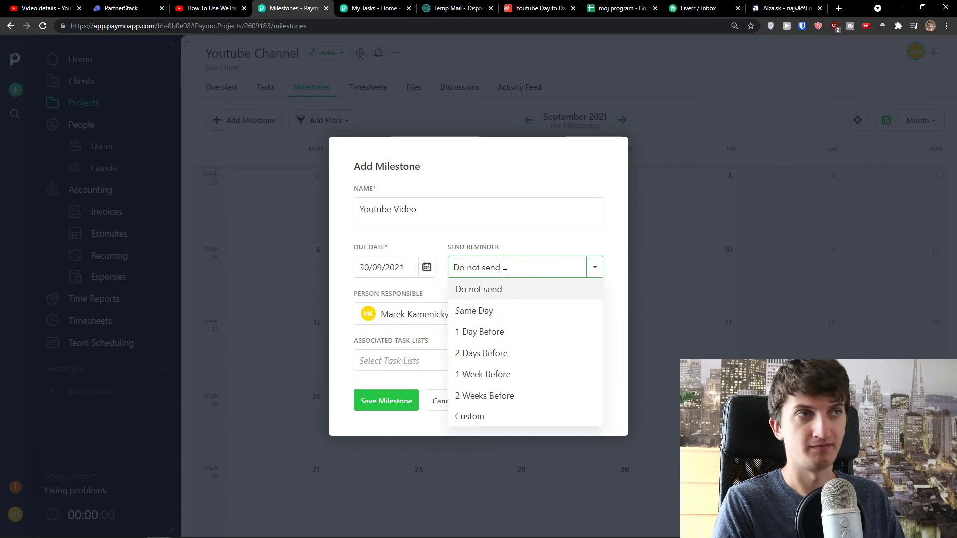
left_click(447, 248)
left_click(397, 404)
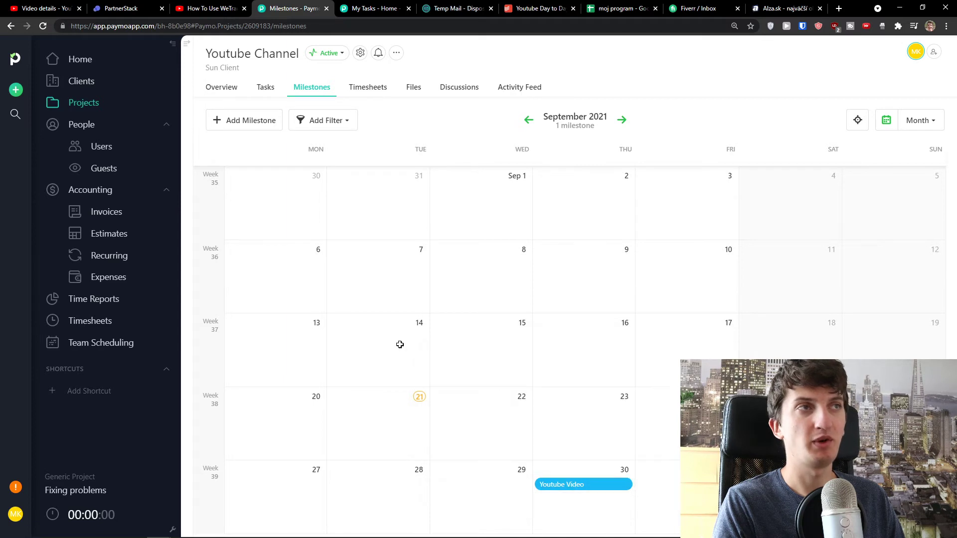
left_click(380, 90)
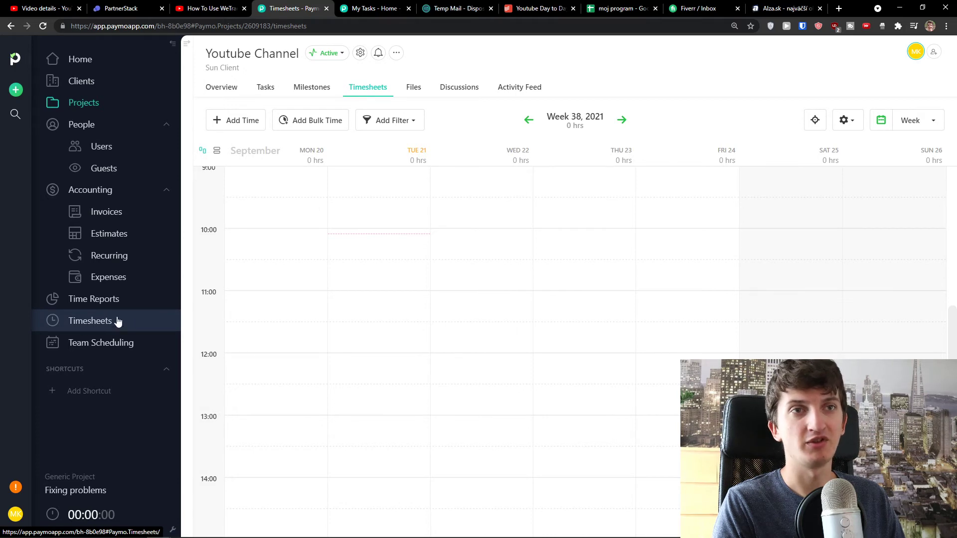
Start a new time entry for the Write a Description Under Youtube task
left_click(236, 120)
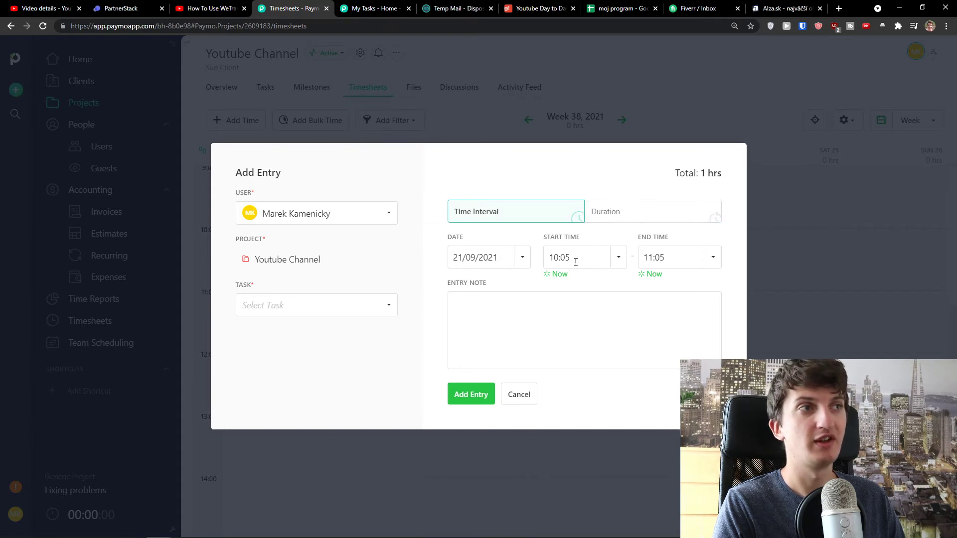
left_click(529, 313)
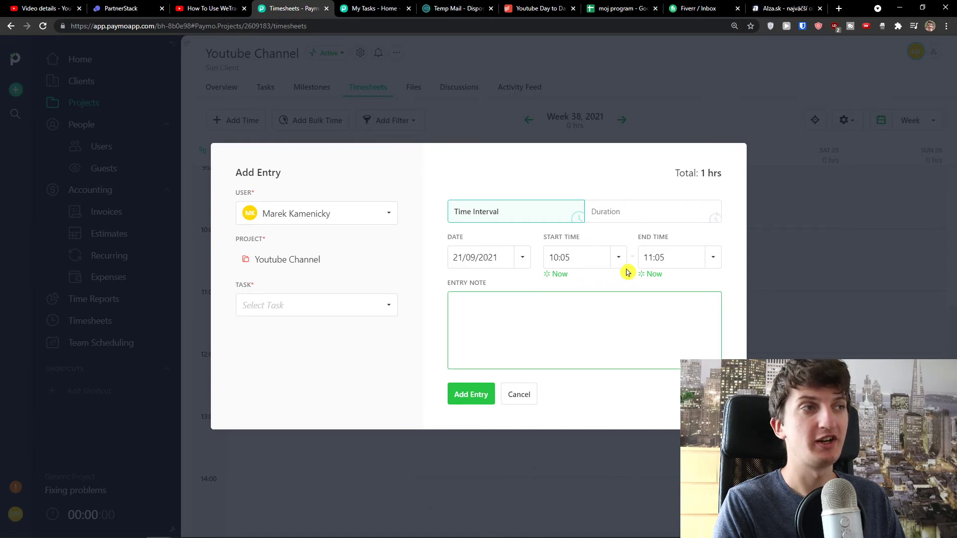
left_click(488, 394)
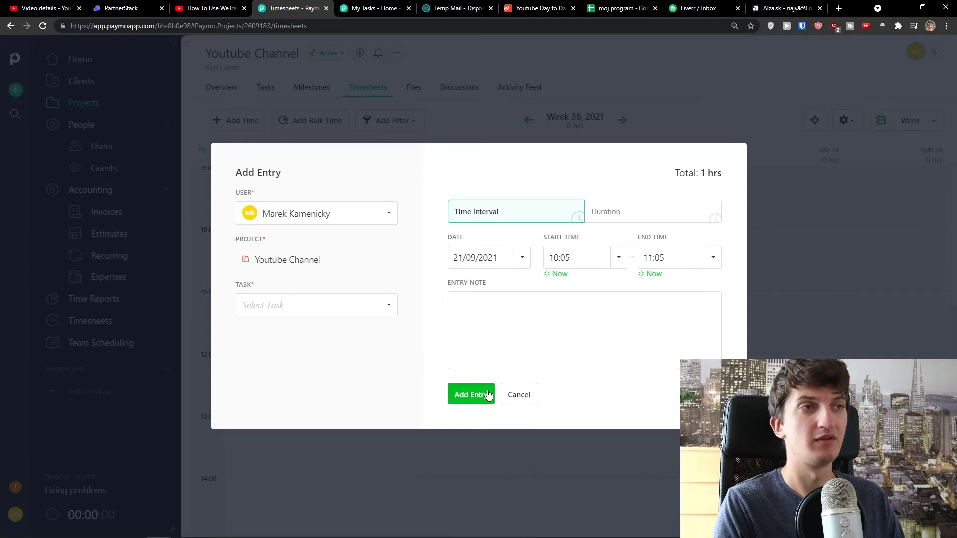
left_click(348, 310)
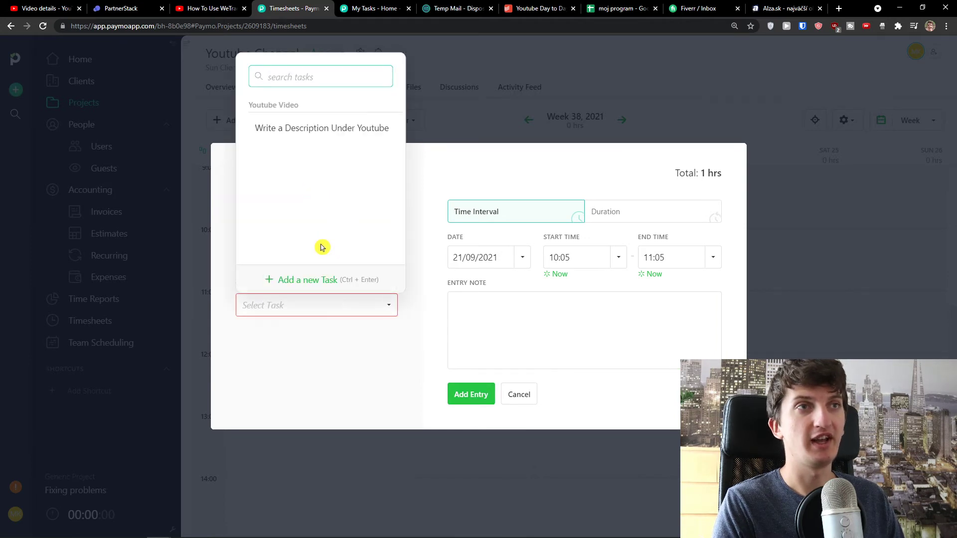
left_click(327, 127)
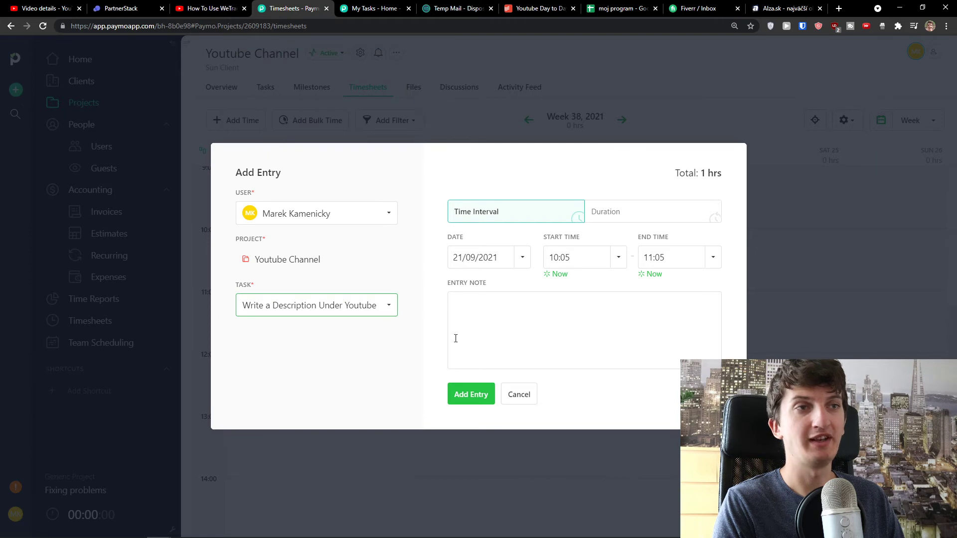
Save the entry and stretch it to 10:00–12:00 on Tuesday 21, then view the project's Files
left_click(588, 219)
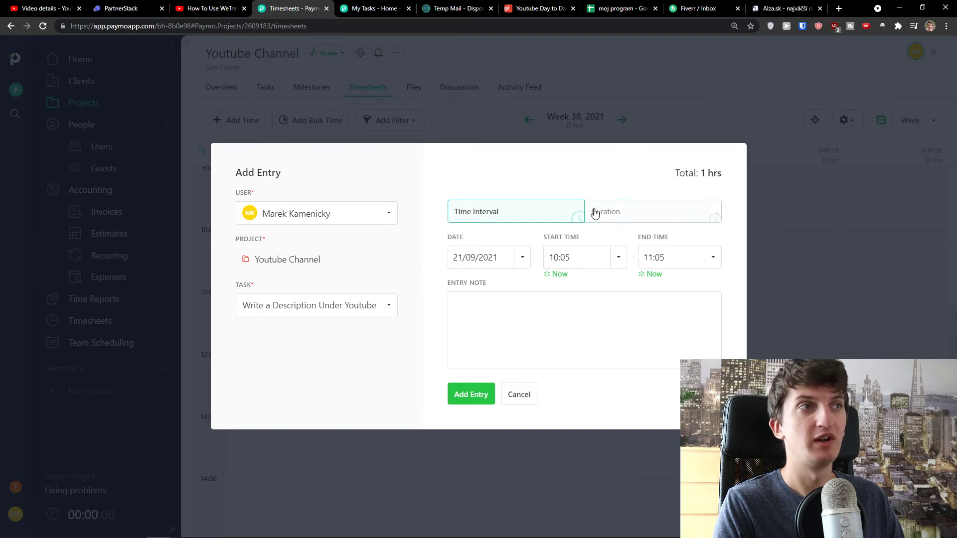
left_click(555, 213)
left_click(473, 394)
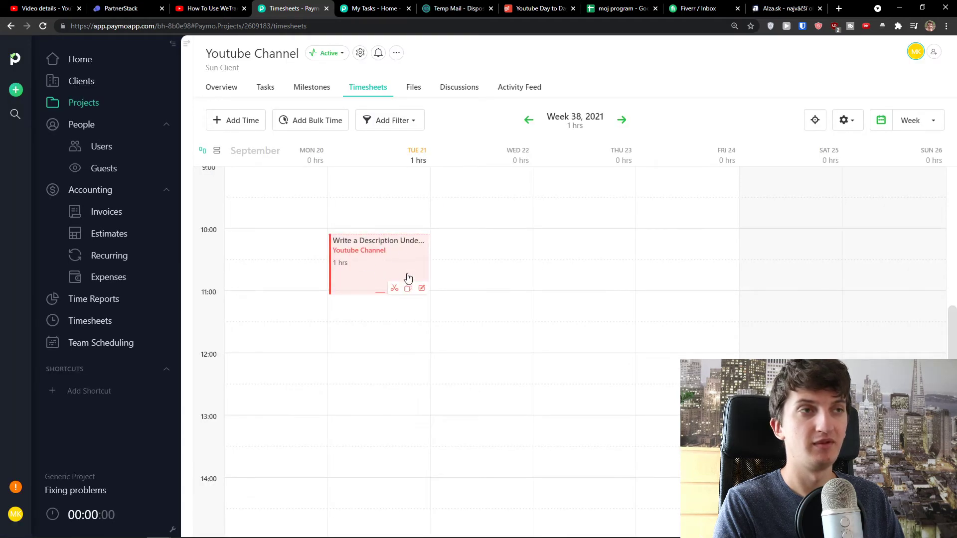
left_click_drag(366, 255, 387, 353)
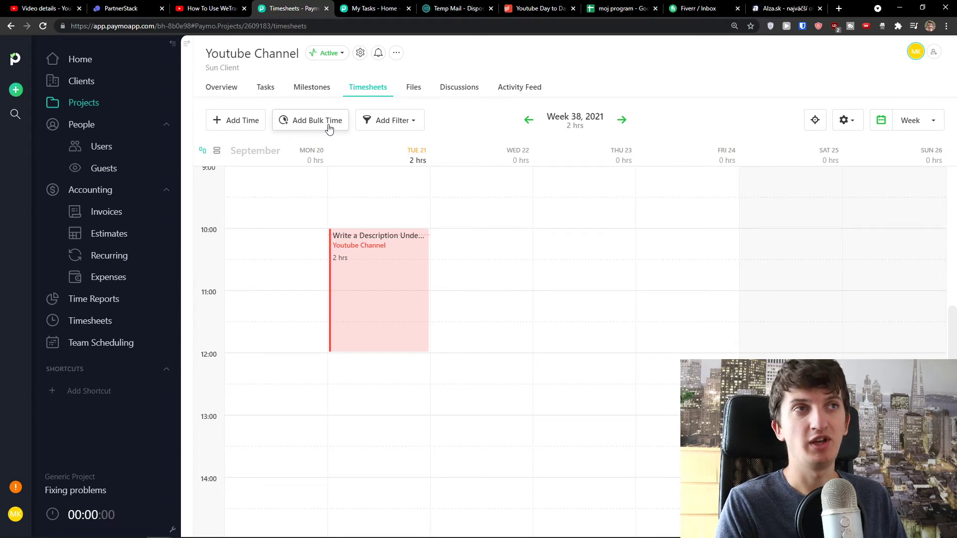
left_click(418, 90)
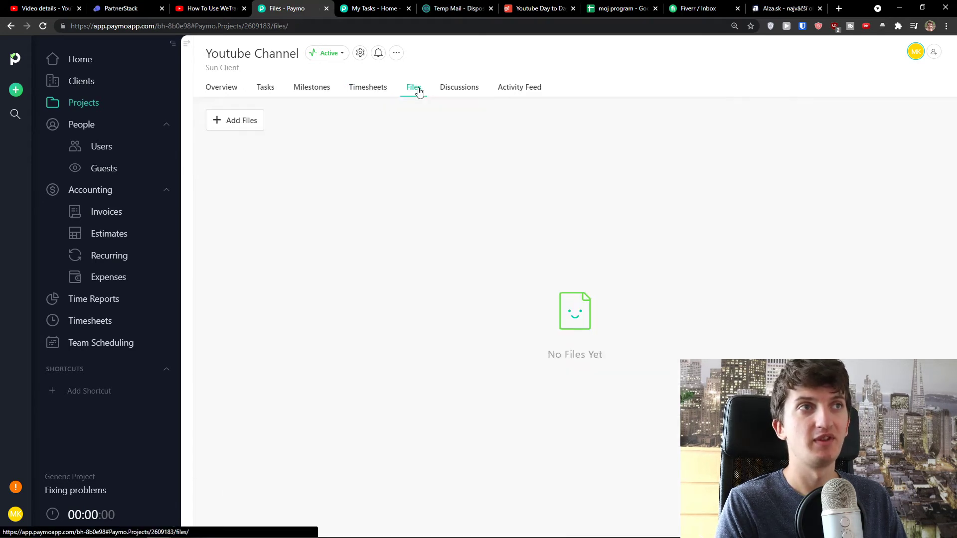
Browse the project's Discussions, Activity Feed and Tasks, then begin a new invoice from Invoices
left_click(455, 92)
left_click(516, 92)
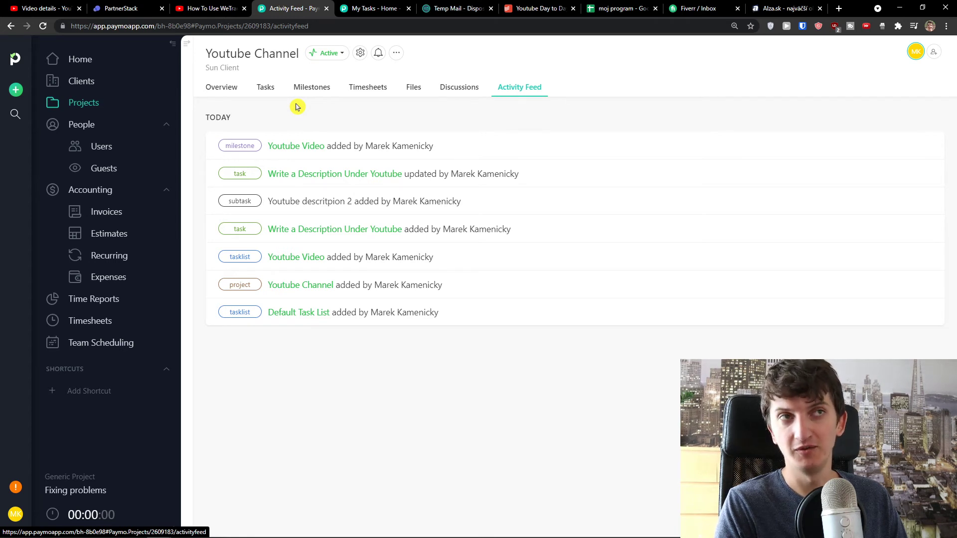
left_click(271, 92)
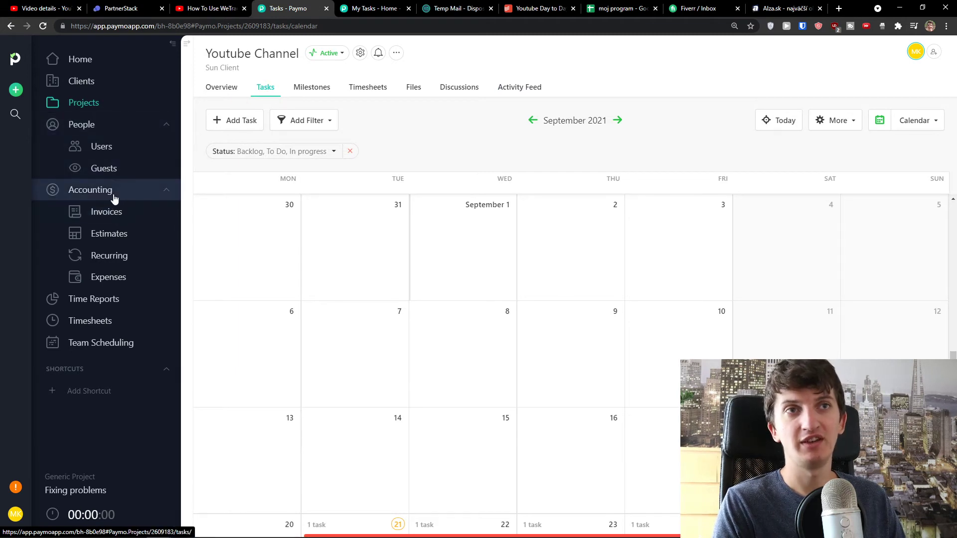
left_click(107, 213)
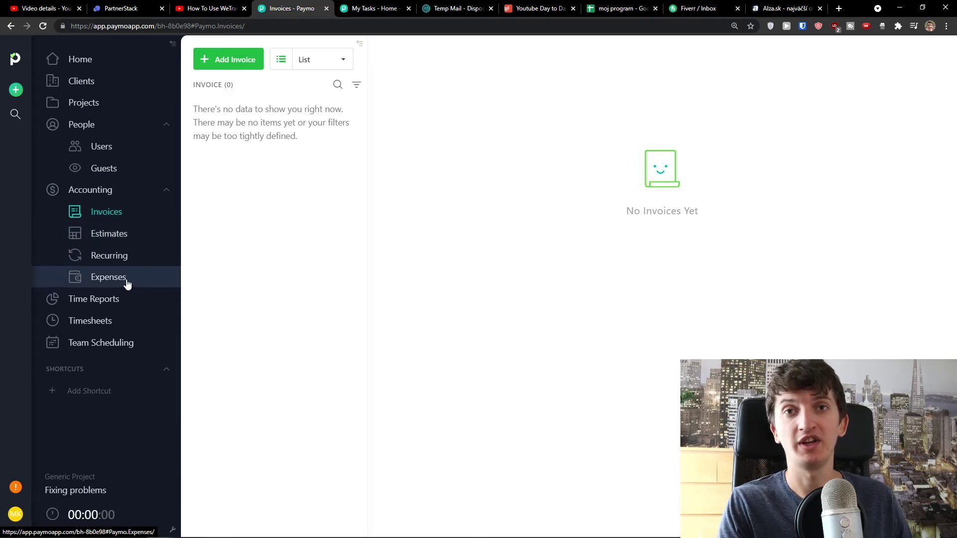
left_click(228, 62)
Check the invoice currency list, leaving it at United States dollar
scroll(389, 188, "down", 1)
scroll(389, 188, "up", 1)
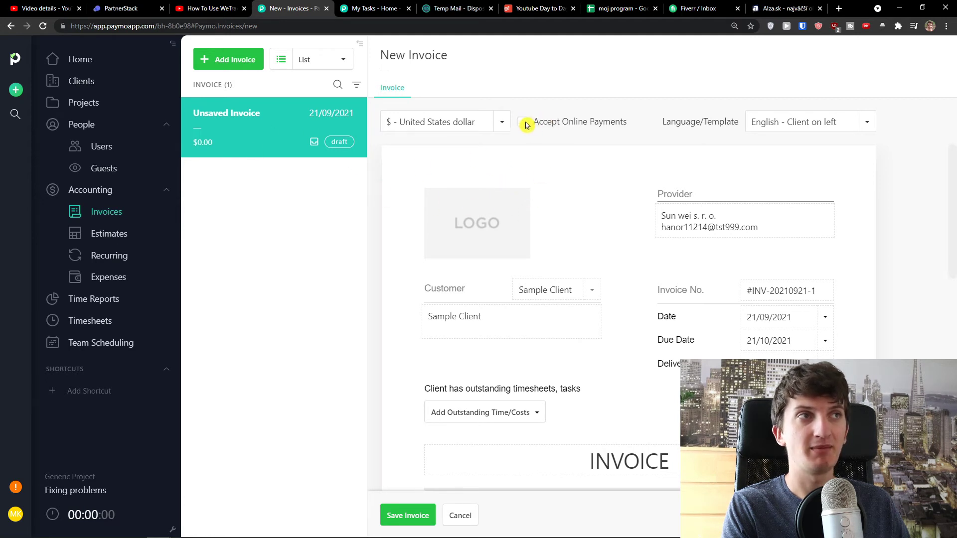
left_click(500, 122)
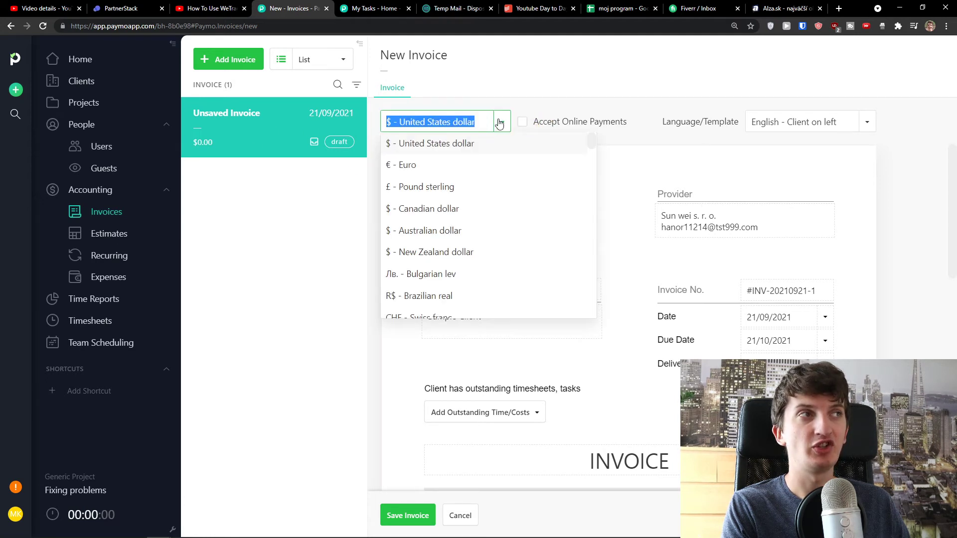
left_click(726, 133)
scroll(530, 211, "down", 1)
scroll(530, 212, "up", 1)
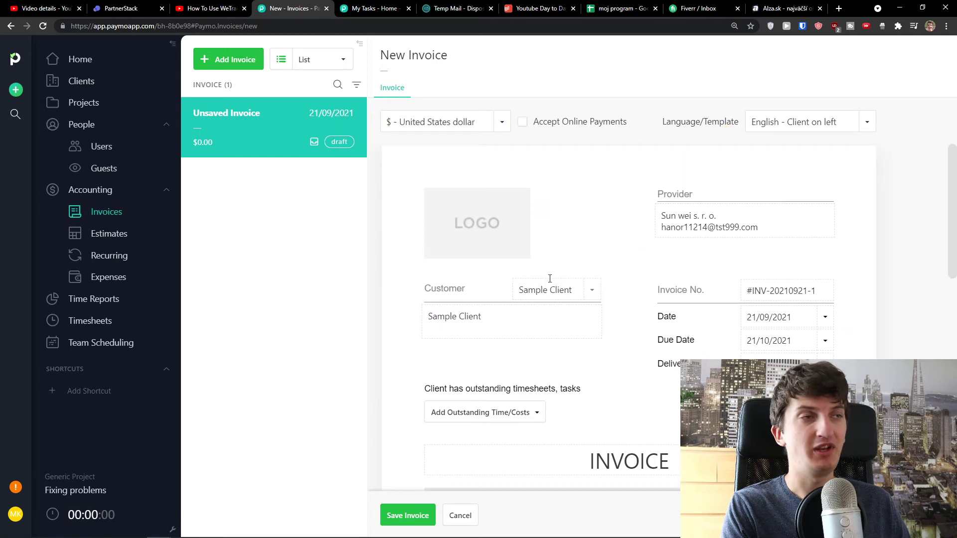
Choose Sun Client as customer and review invoice number #INV-20210921-1 and the title
left_click(588, 293)
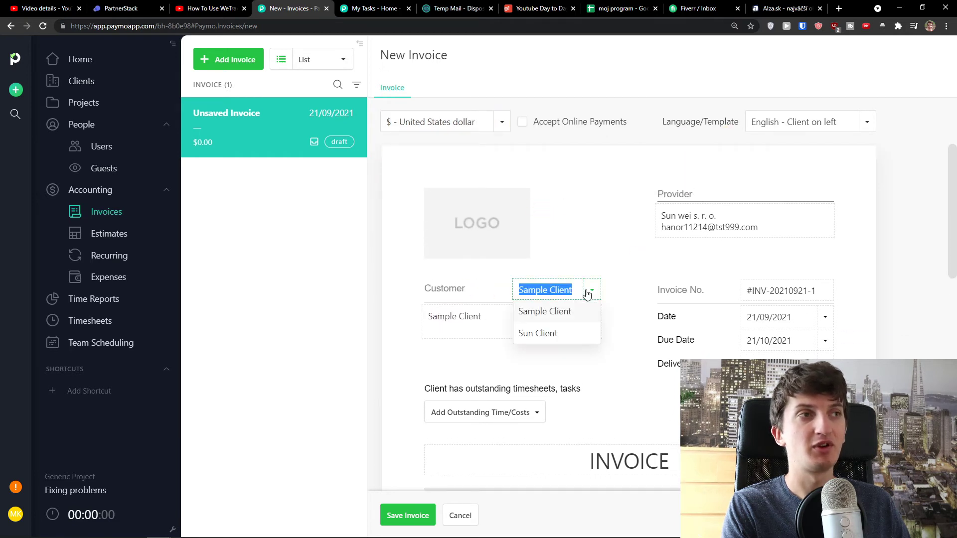
left_click(561, 330)
left_click_drag(554, 327, 466, 309)
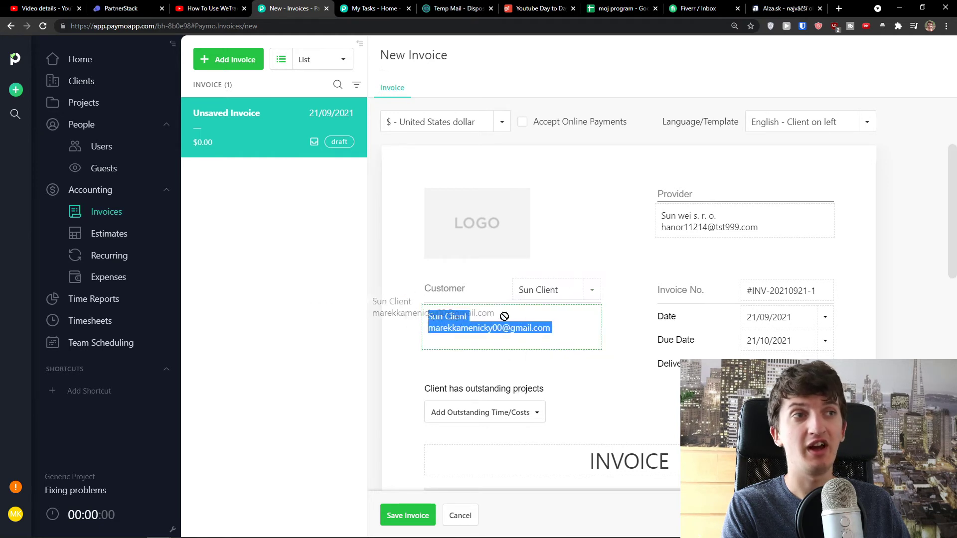
left_click(469, 235)
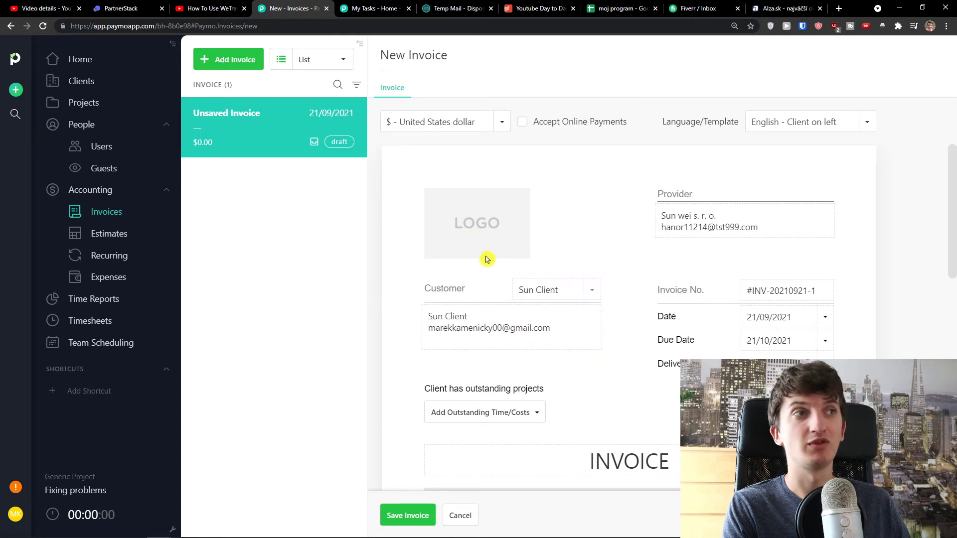
scroll(498, 247, "down", 1)
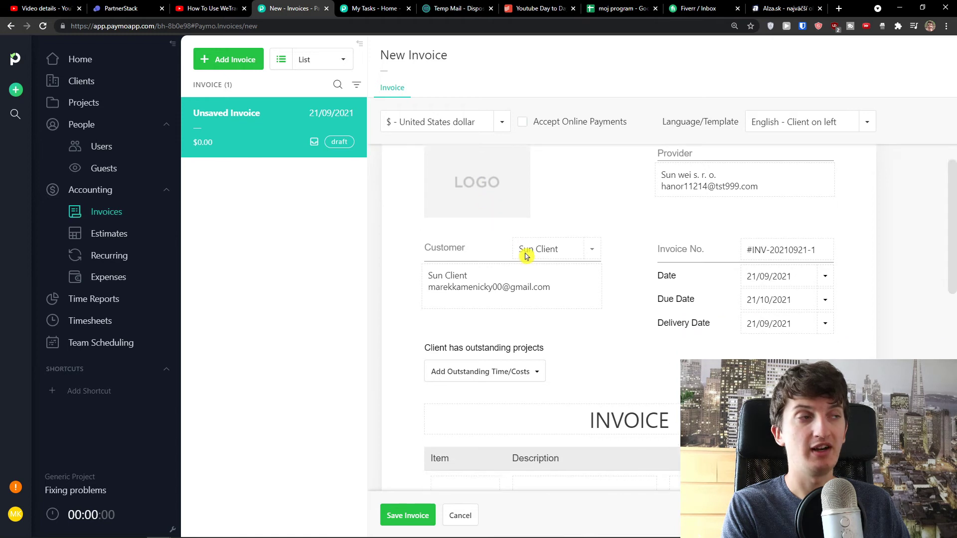
scroll(696, 271, "down", 1)
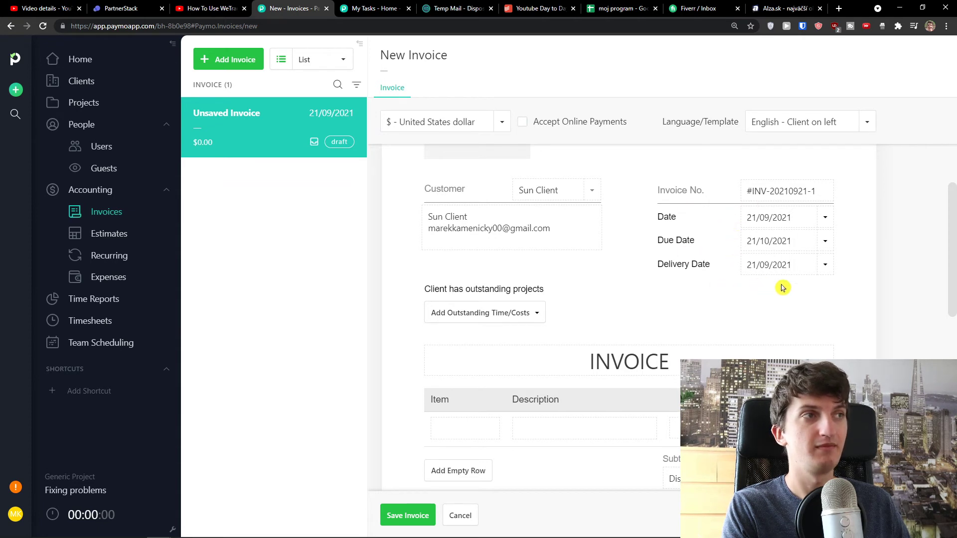
triple_click(761, 186)
scroll(518, 270, "down", 1)
triple_click(541, 304)
scroll(541, 305, "down", 1)
Add a 'Youtube Video' line item priced at 200
left_click(468, 331)
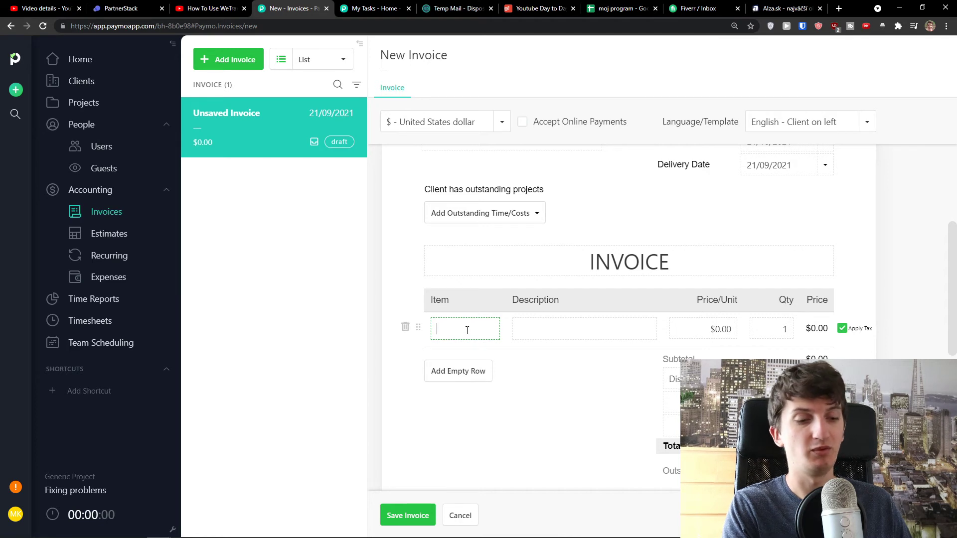
type("Y")
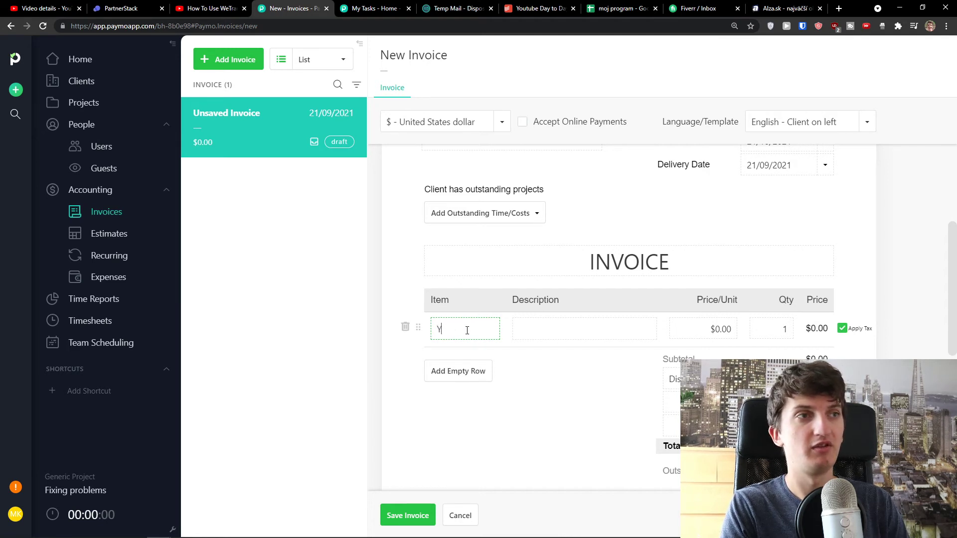
type("outube Video")
key("Tab")
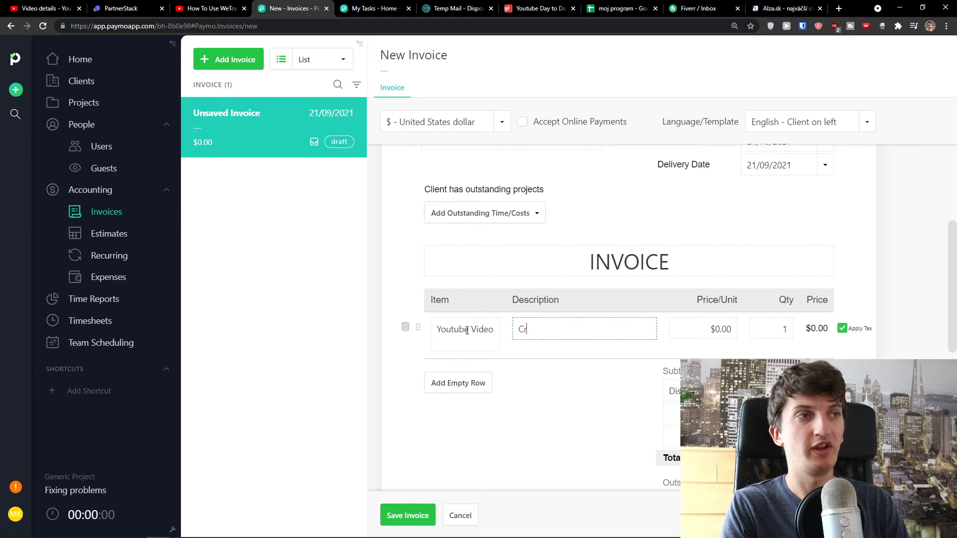
key("Tab")
type("200")
key("Tab")
left_click(619, 416)
Turn off tax on the line, confirm the $600.00 total, and save the invoice
scroll(618, 417, "down", 2)
left_click(776, 231)
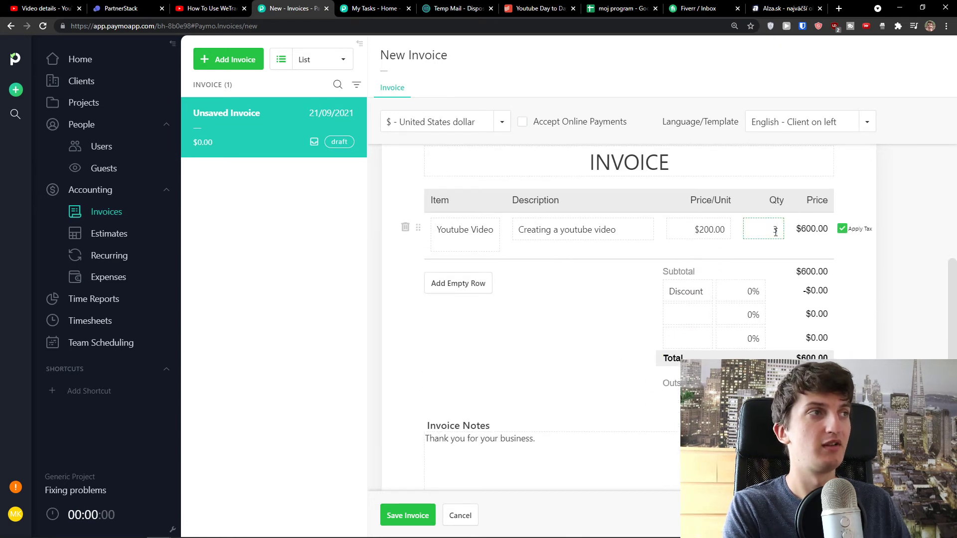
left_click(843, 229)
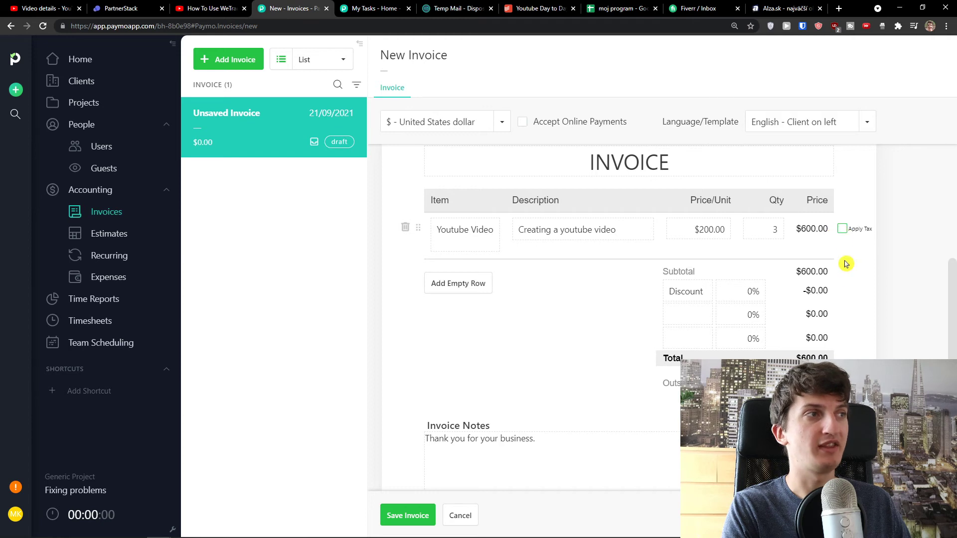
scroll(748, 279, "down", 1)
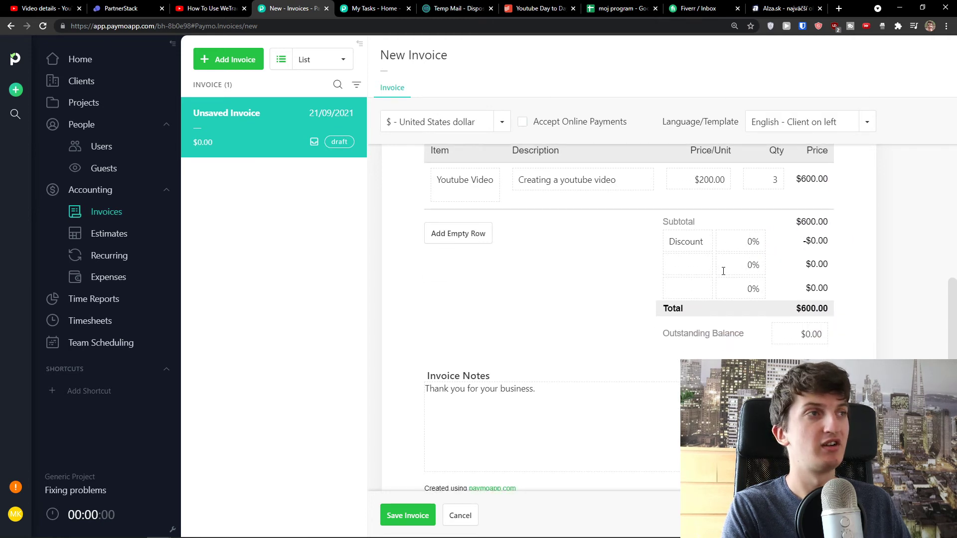
left_click_drag(793, 309, 830, 310)
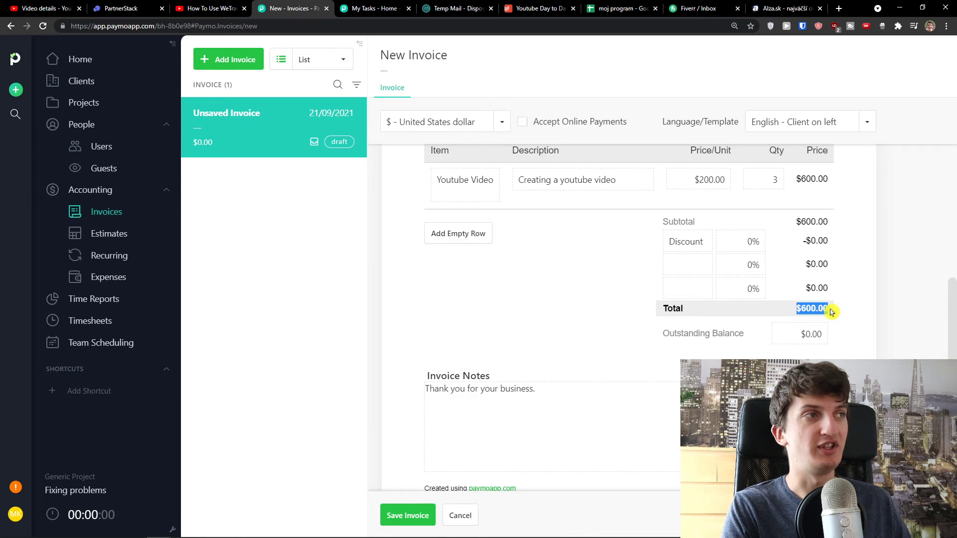
scroll(808, 322, "down", 3)
scroll(784, 325, "down", 1)
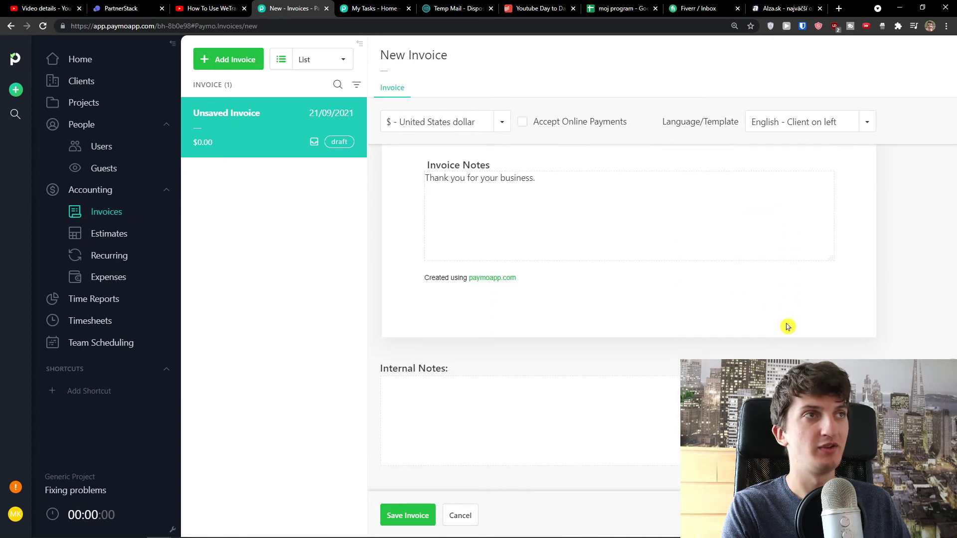
left_click(407, 516)
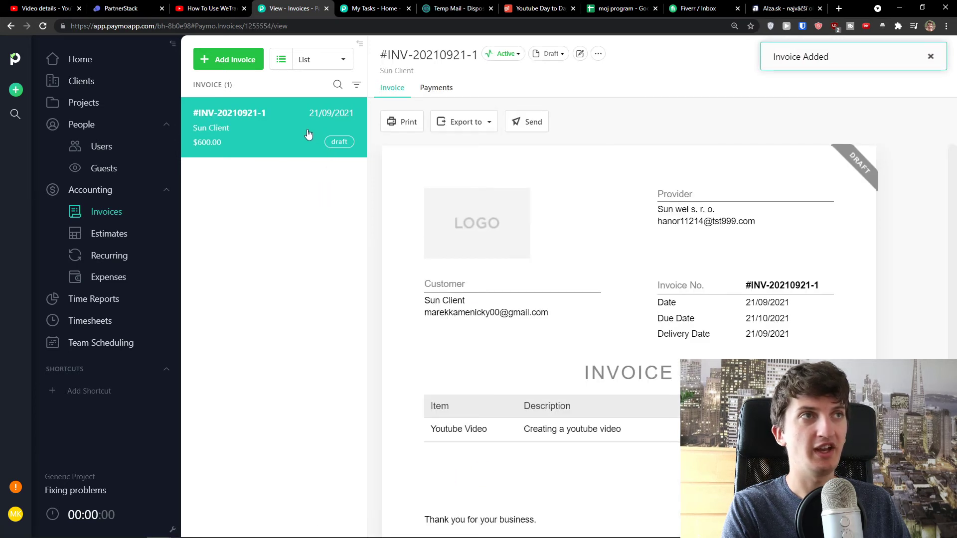
Review the invoice's Payments tab and Draft status options, then export it to PDF
left_click(436, 89)
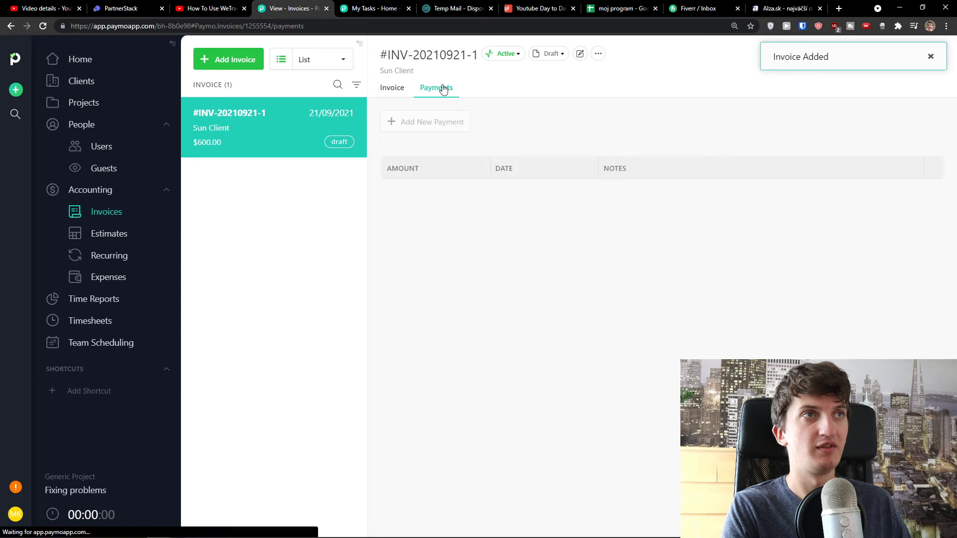
left_click(543, 58)
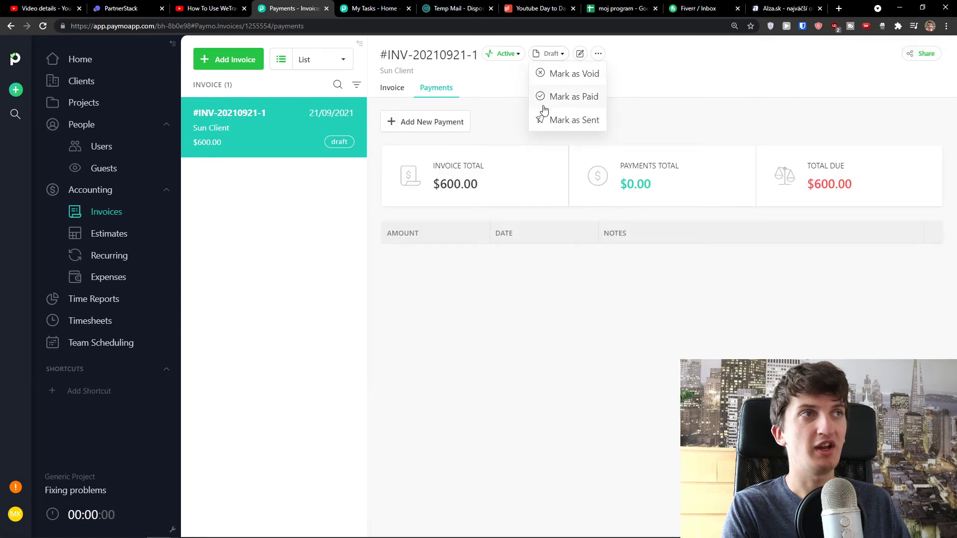
left_click(391, 89)
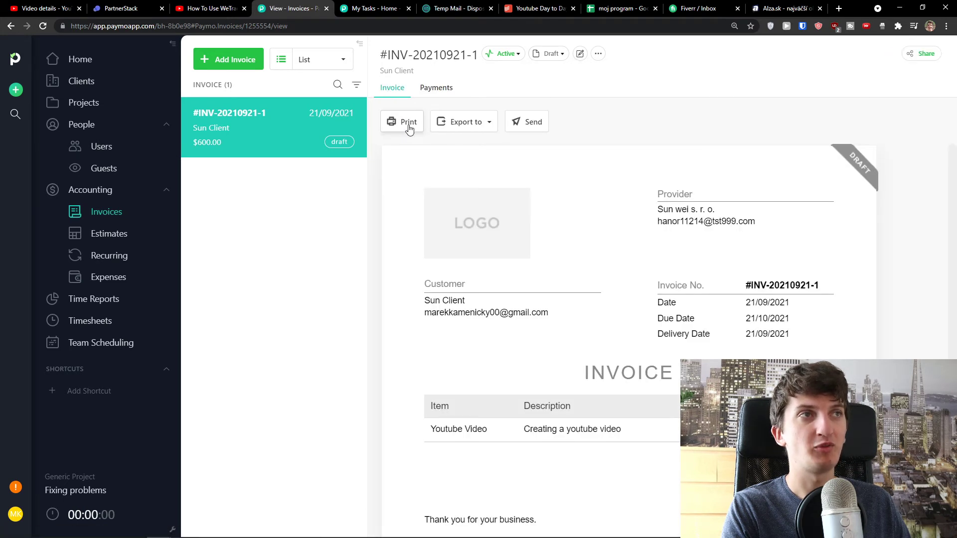
left_click(468, 128)
left_click(469, 142)
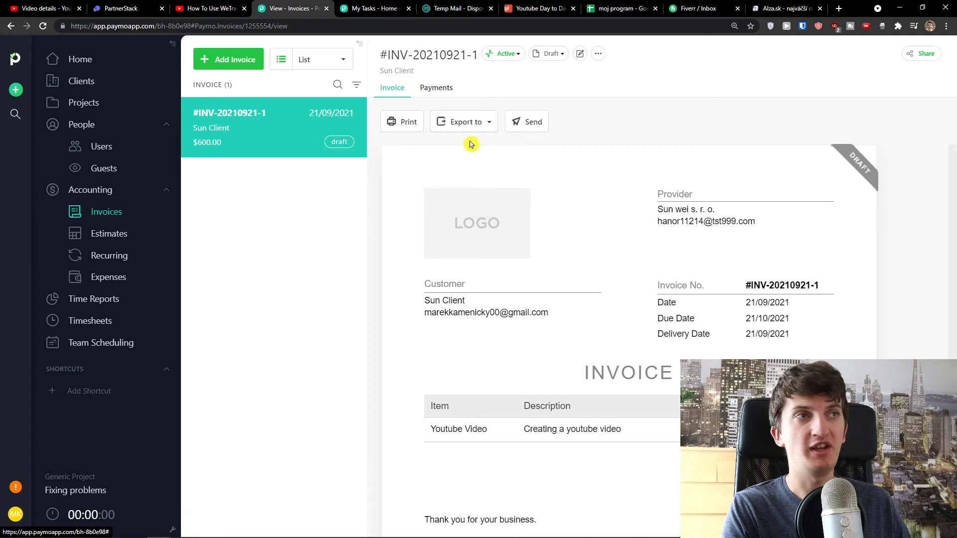
left_click(480, 126)
left_click(481, 124)
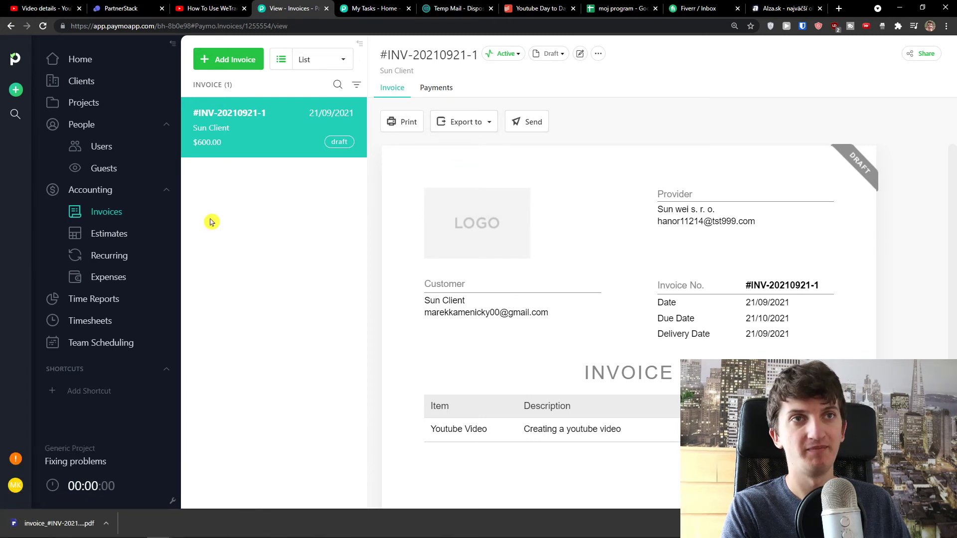
left_click(118, 243)
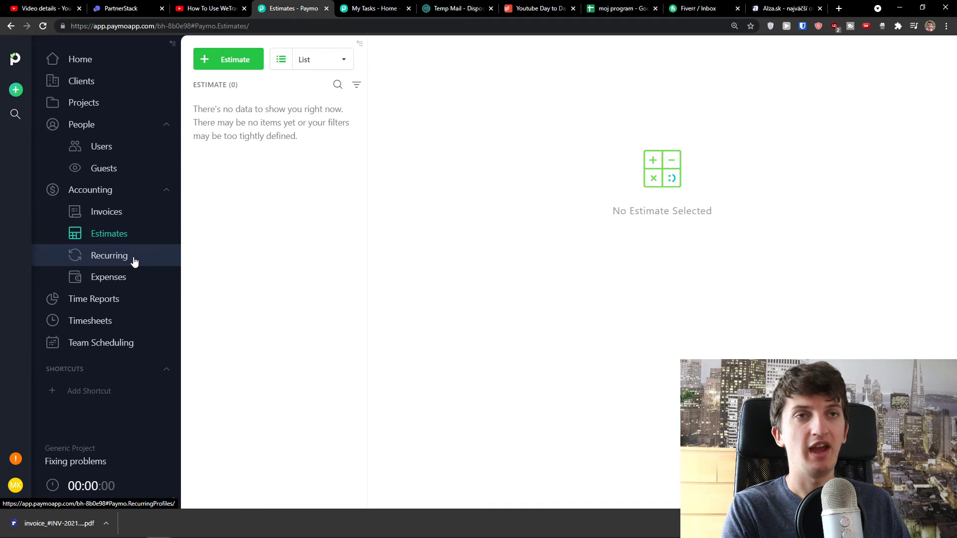
Open a new estimate form, then a new recurring invoice profile form
left_click(221, 65)
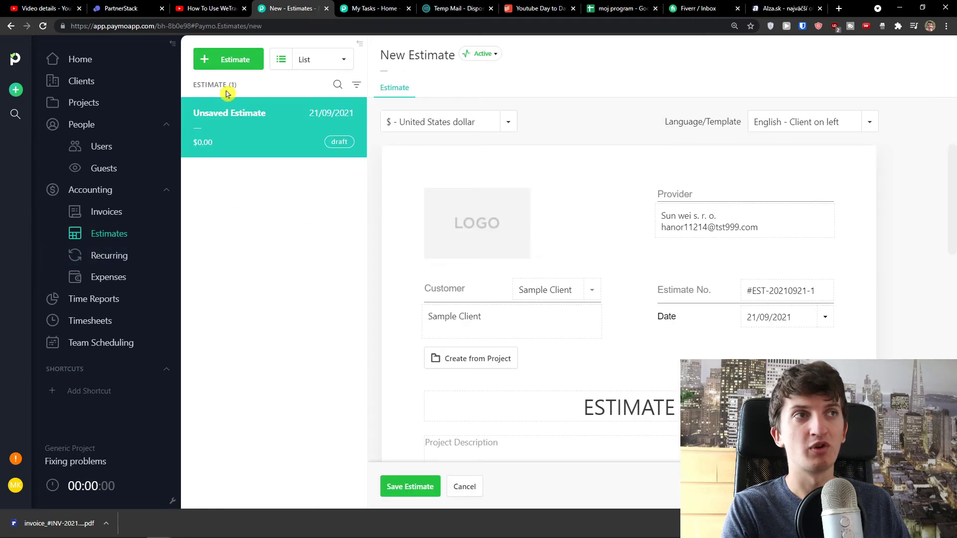
scroll(393, 283, "down", 3)
scroll(391, 284, "up", 3)
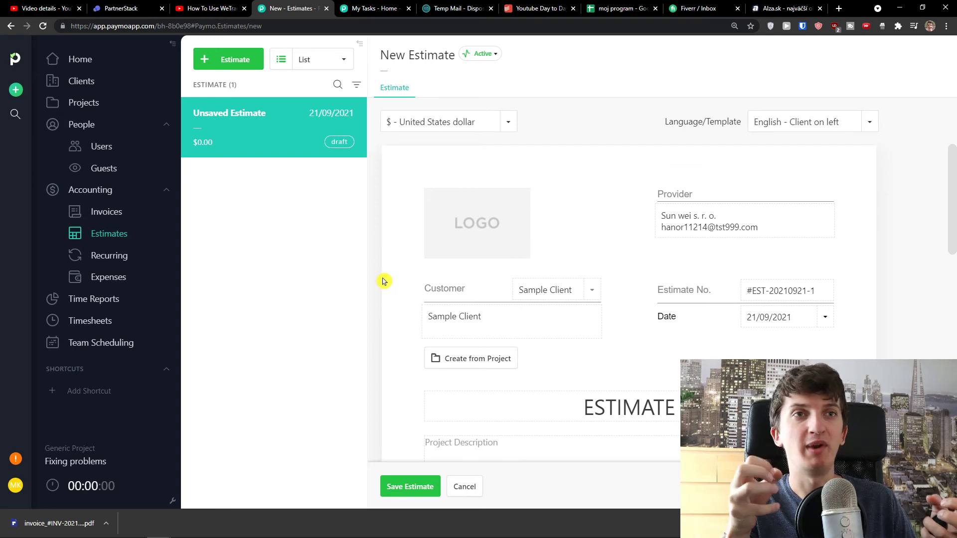
left_click(110, 257)
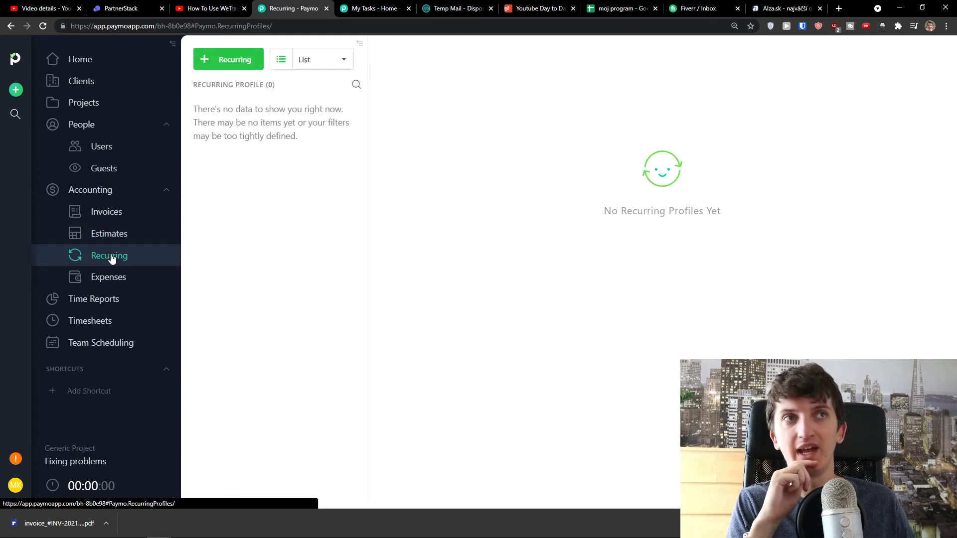
left_click(233, 66)
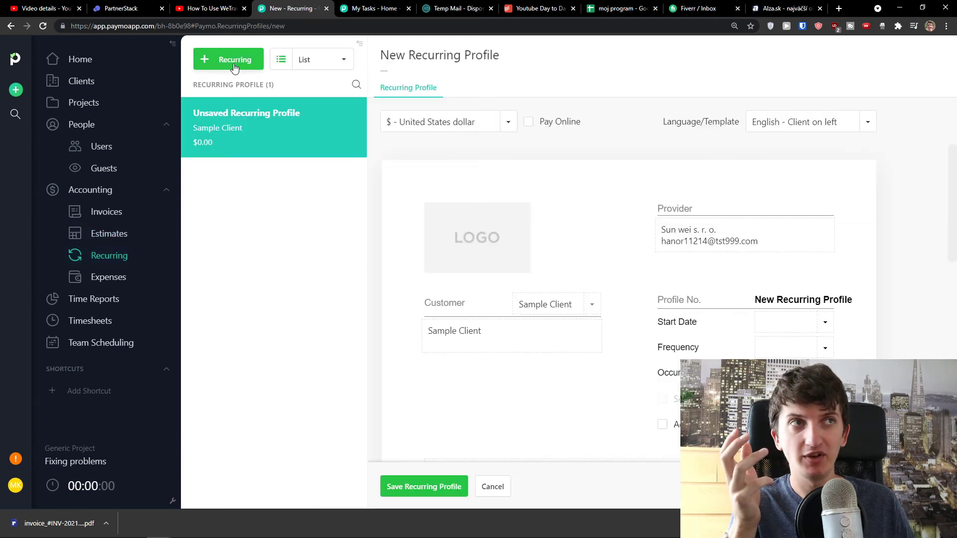
scroll(404, 208, "down", 1)
scroll(405, 207, "up", 1)
Inspect the recurring profile's Start Date and Frequency options unsaved, then go to Expenses
scroll(404, 208, "down", 3)
scroll(404, 208, "up", 1)
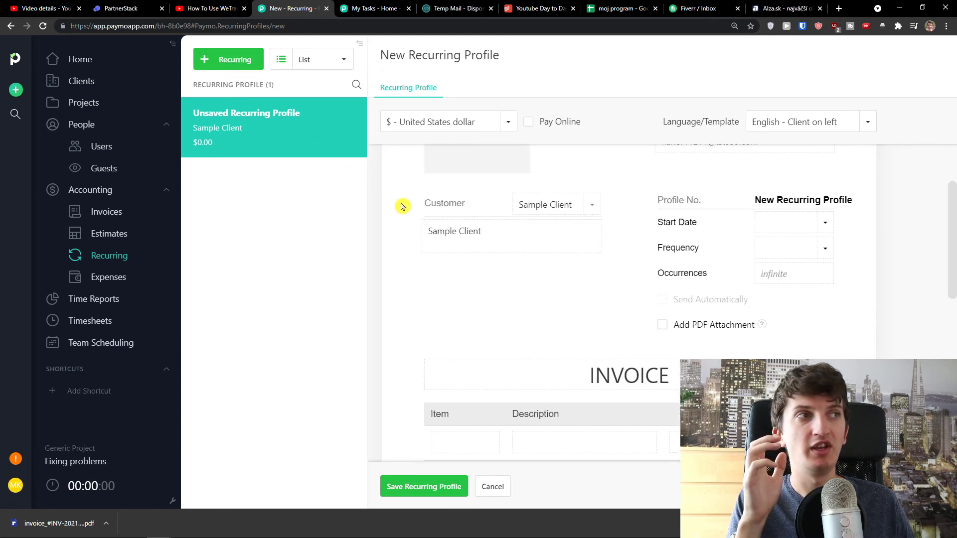
scroll(741, 210, "down", 1)
scroll(746, 221, "up", 1)
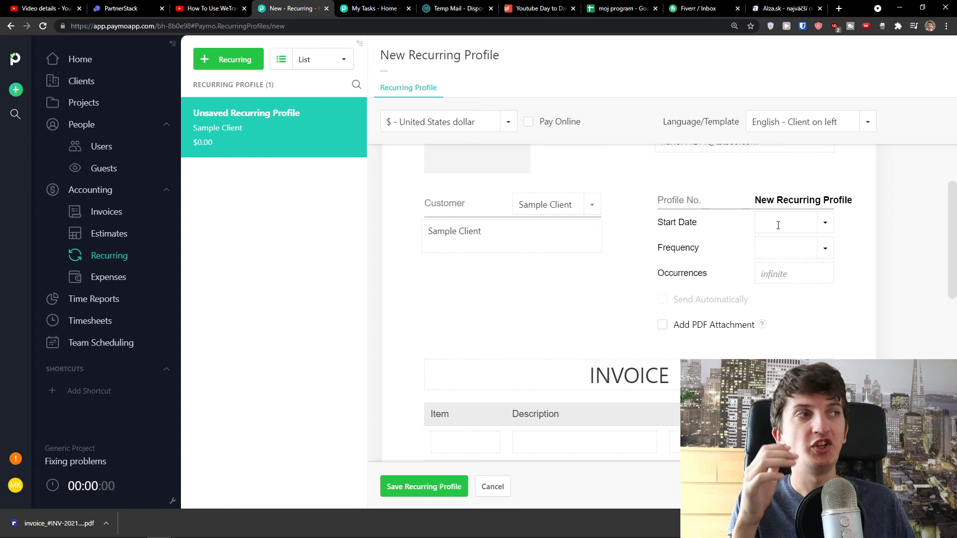
left_click(825, 227)
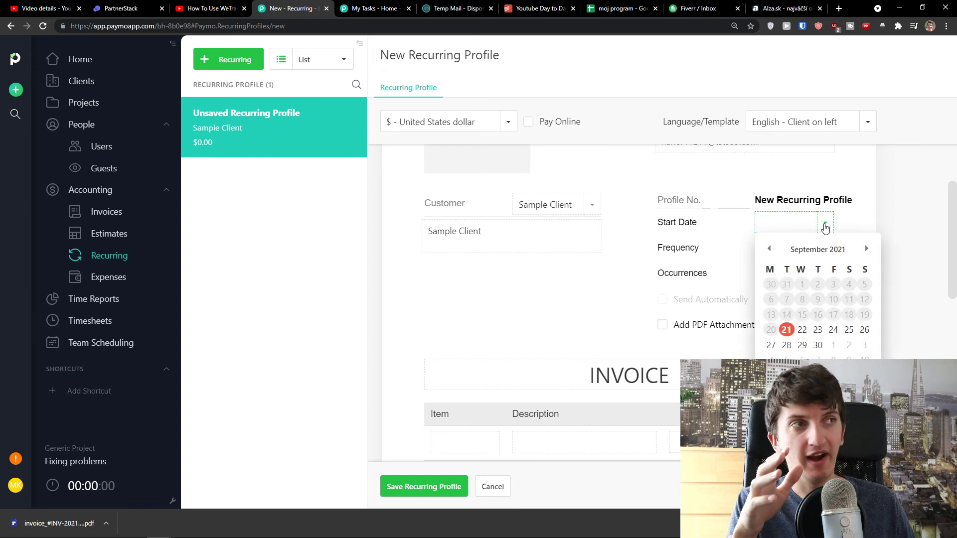
left_click(726, 264)
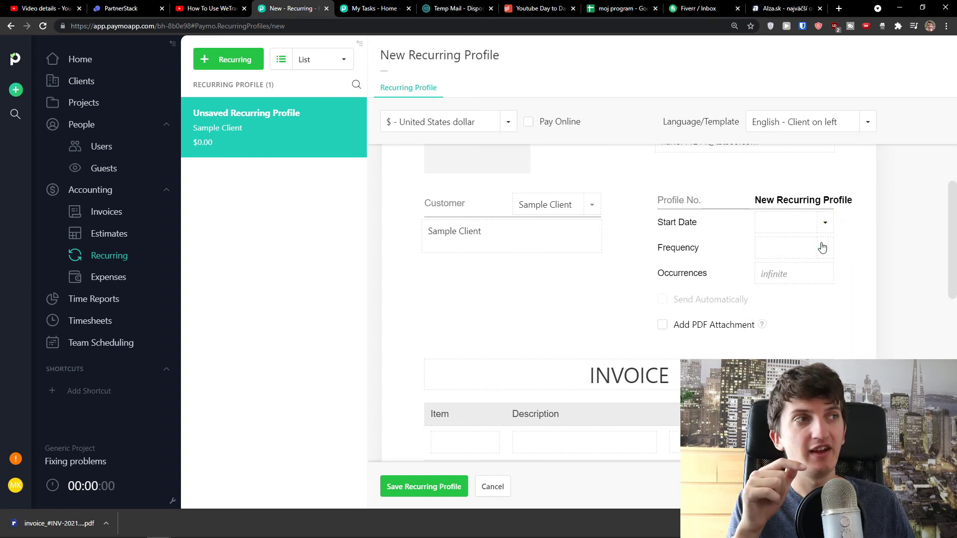
left_click(828, 248)
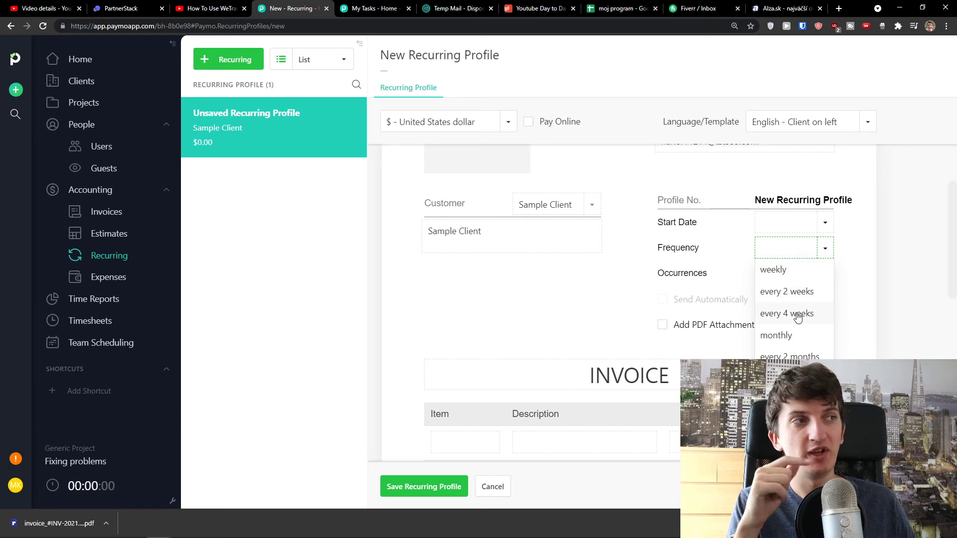
left_click(706, 281)
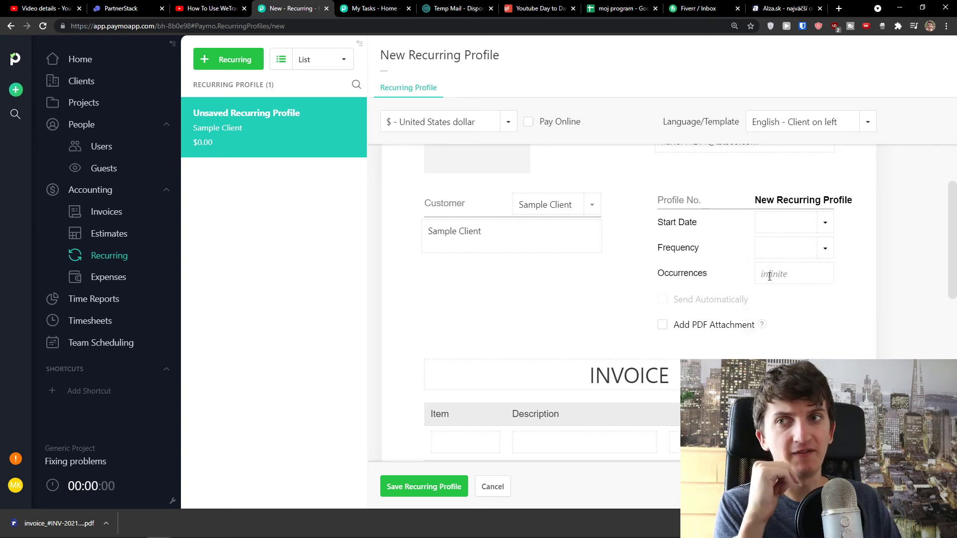
scroll(679, 297, "down", 2)
scroll(679, 298, "down", 1)
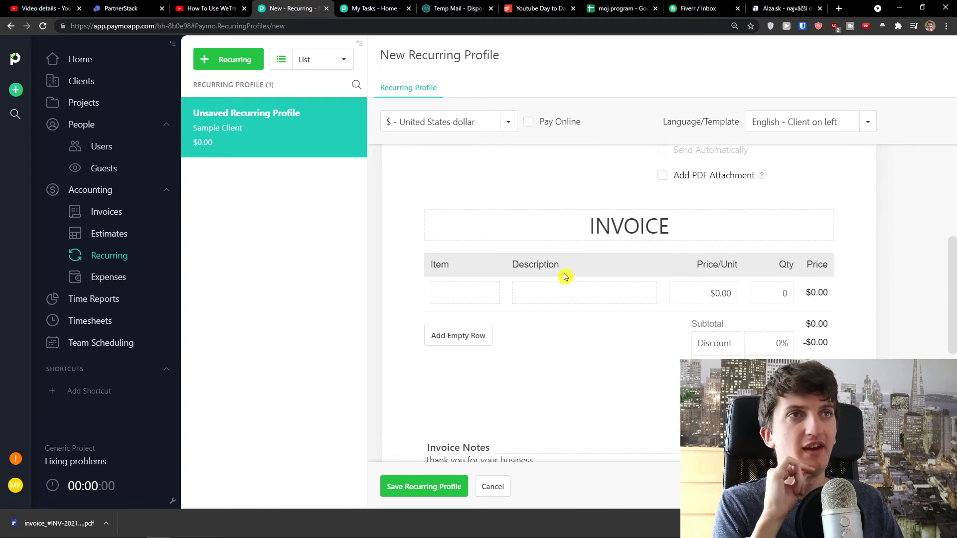
left_click(126, 275)
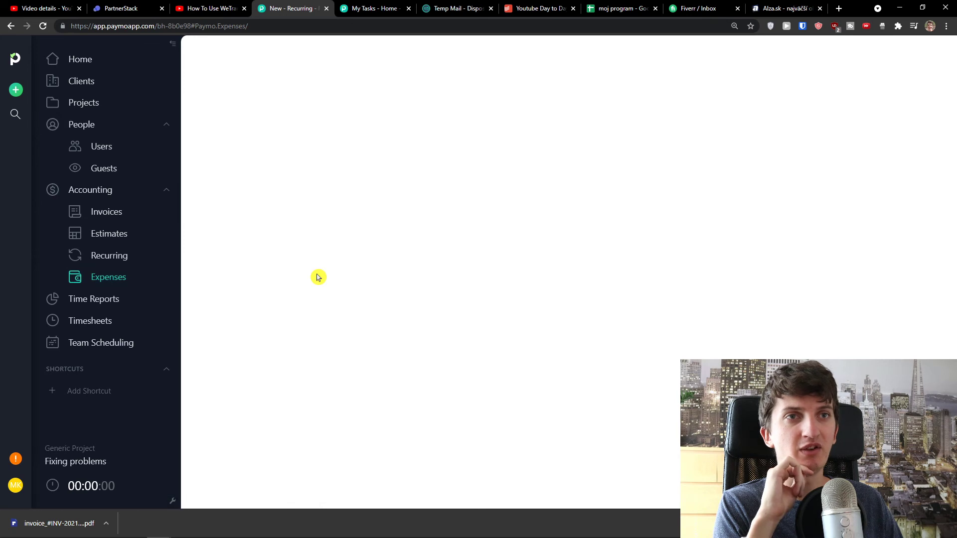
Dismiss the download bar and reload the Time Reports page
left_click(946, 523)
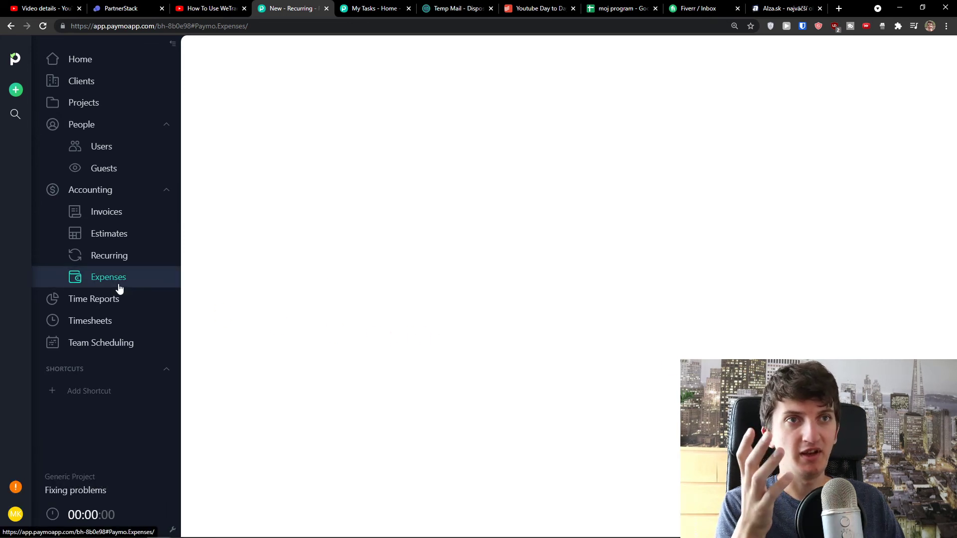
left_click(122, 301)
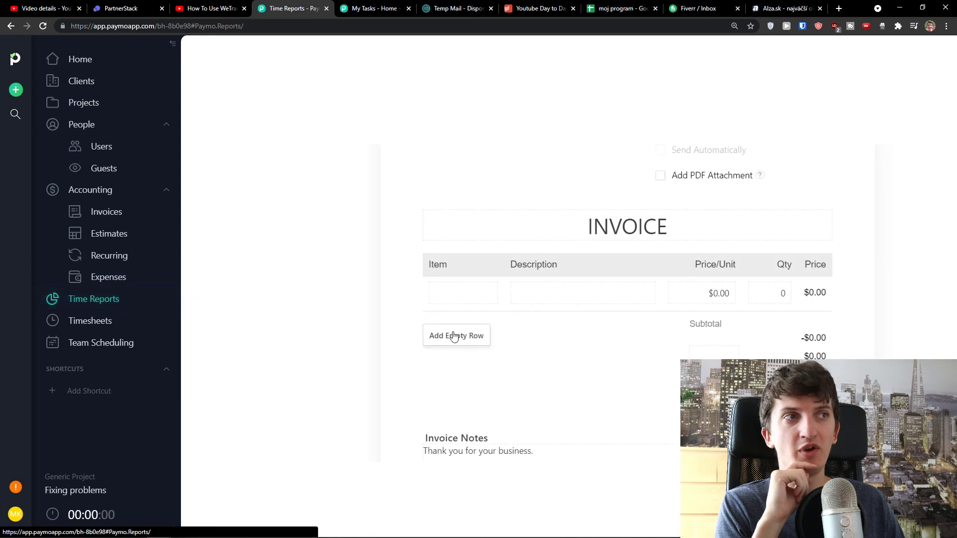
left_click(92, 321)
left_click(98, 305)
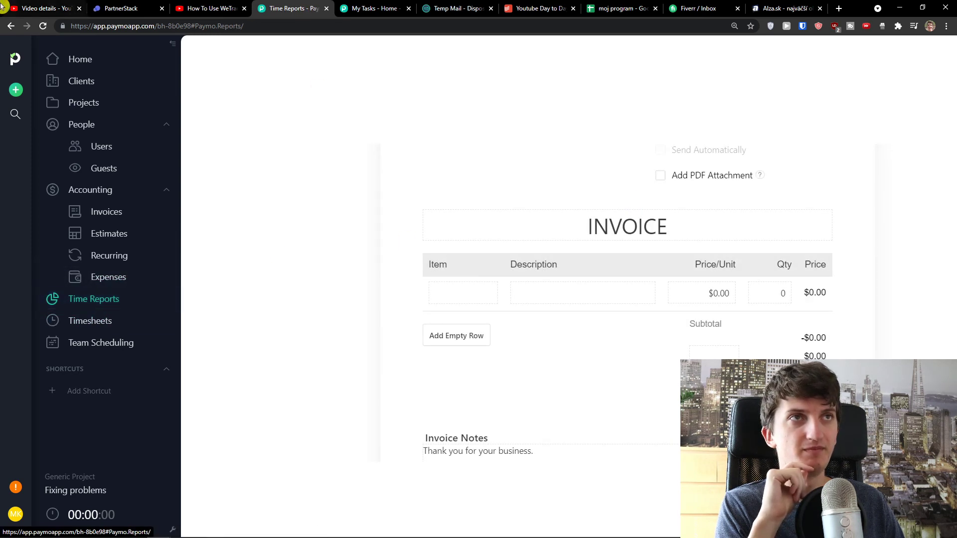
left_click(43, 26)
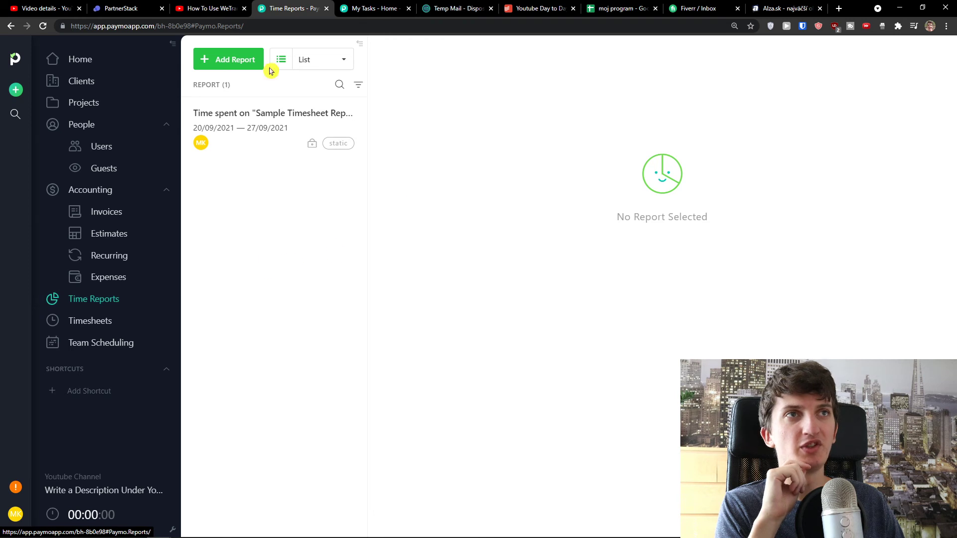
Open the Sample Timesheet Report, then start a Live 'Report 21/09/2021 10:09' report for Today
left_click(241, 107)
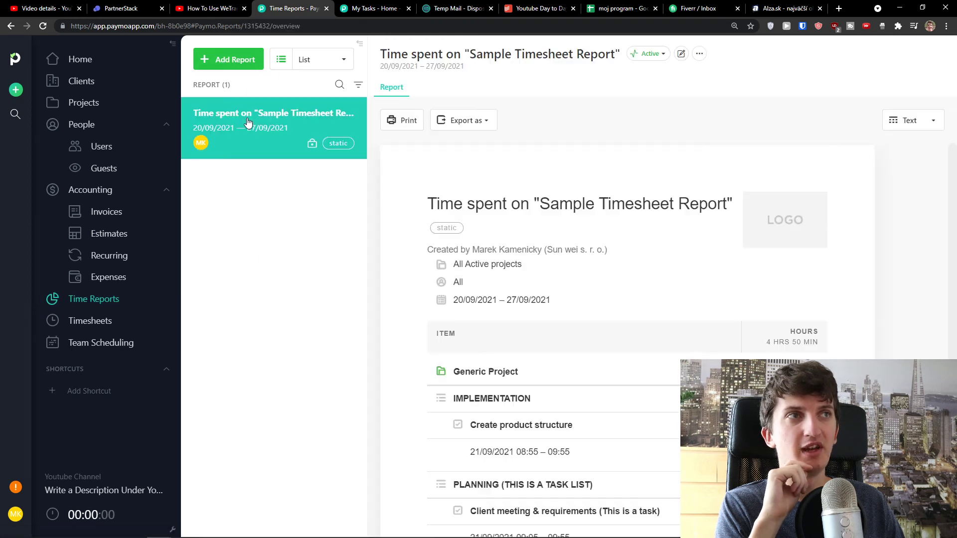
scroll(421, 233, "down", 2)
scroll(421, 233, "down", 3)
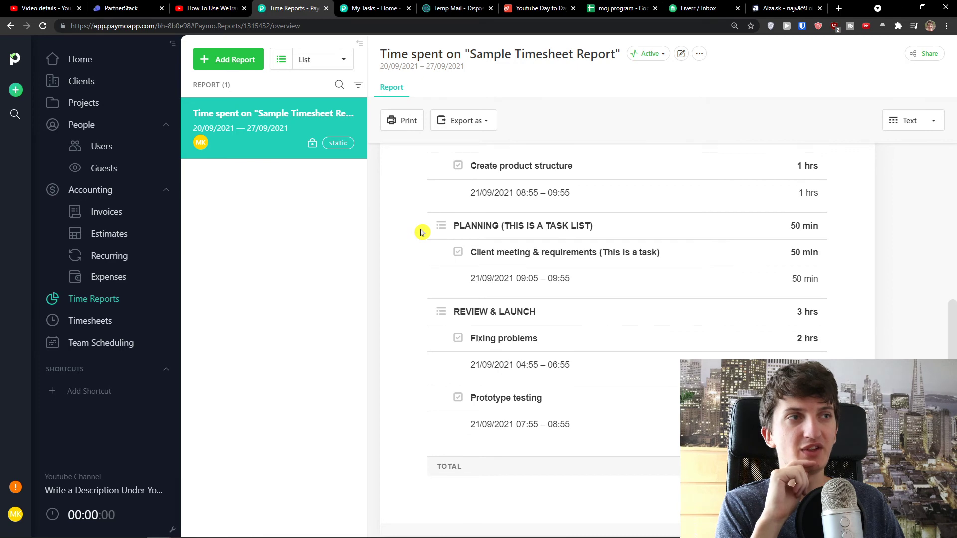
scroll(421, 233, "up", 5)
left_click(239, 63)
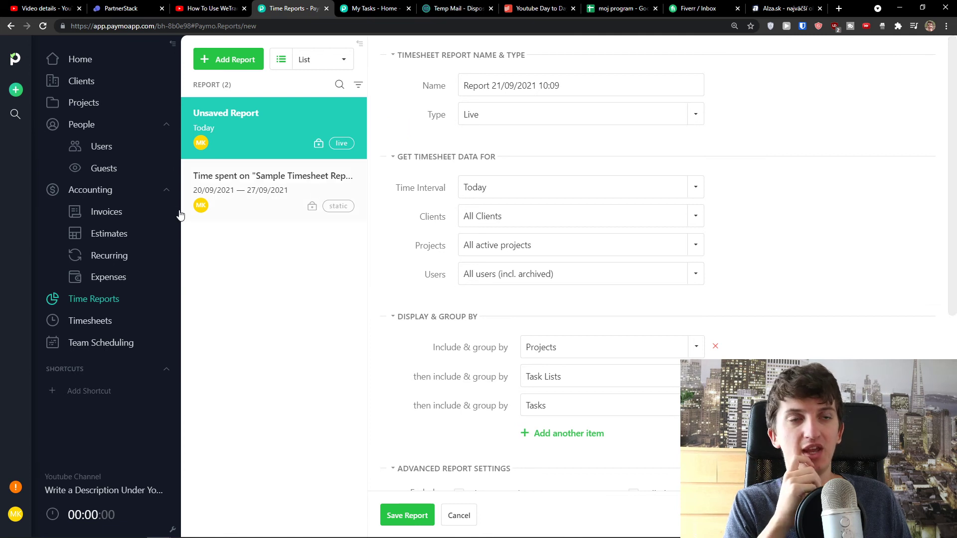
left_click(110, 320)
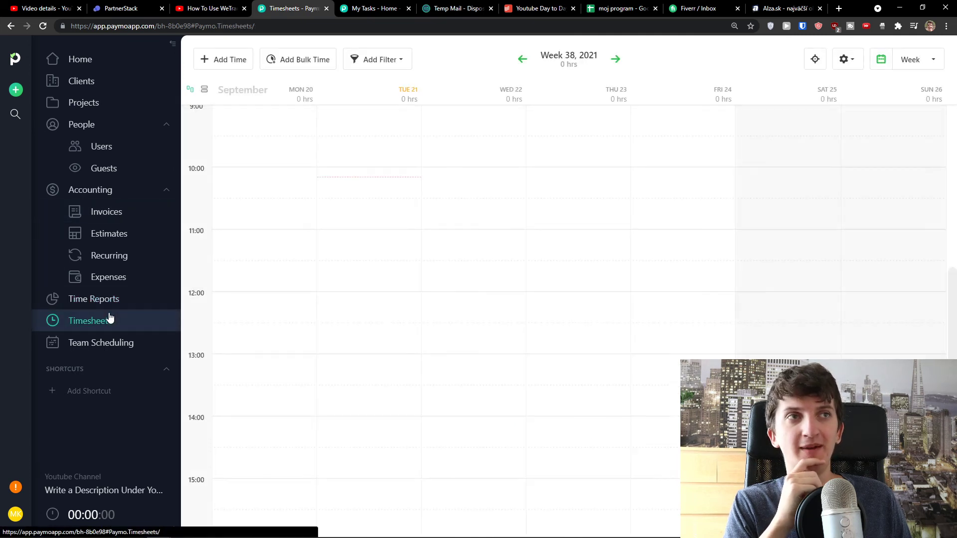
Start a time entry in an empty timesheet slot and cancel it
scroll(339, 294, "up", 10)
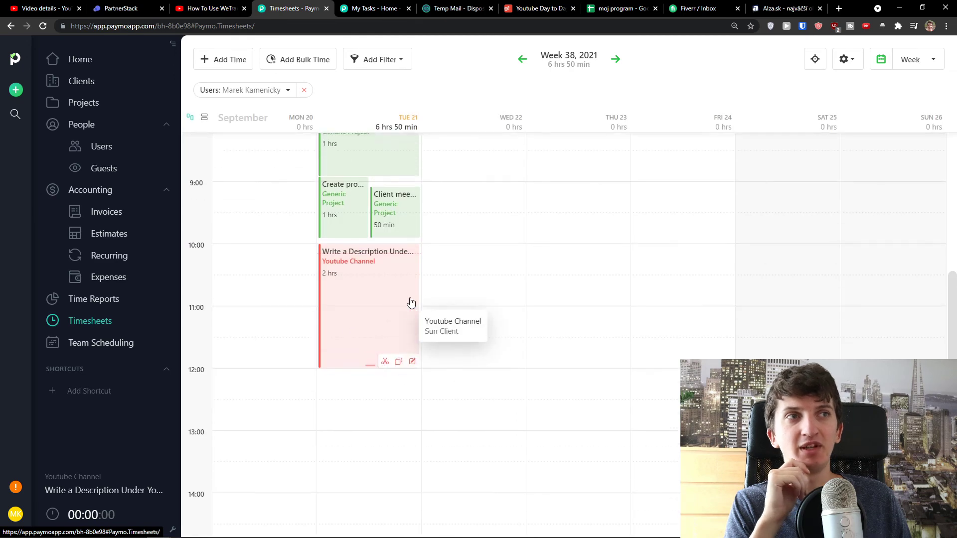
scroll(361, 305, "down", 5)
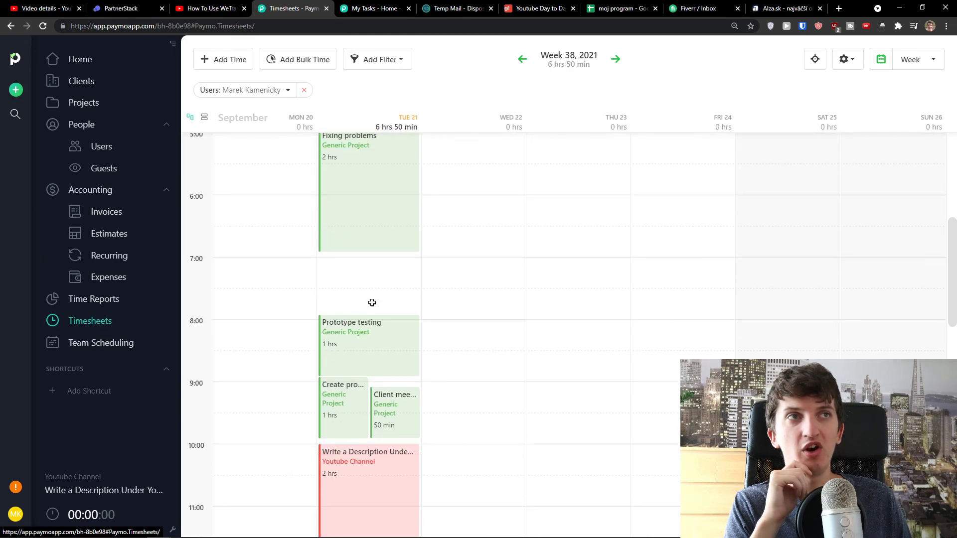
left_click(470, 289)
left_click(521, 394)
scroll(521, 378, "down", 2)
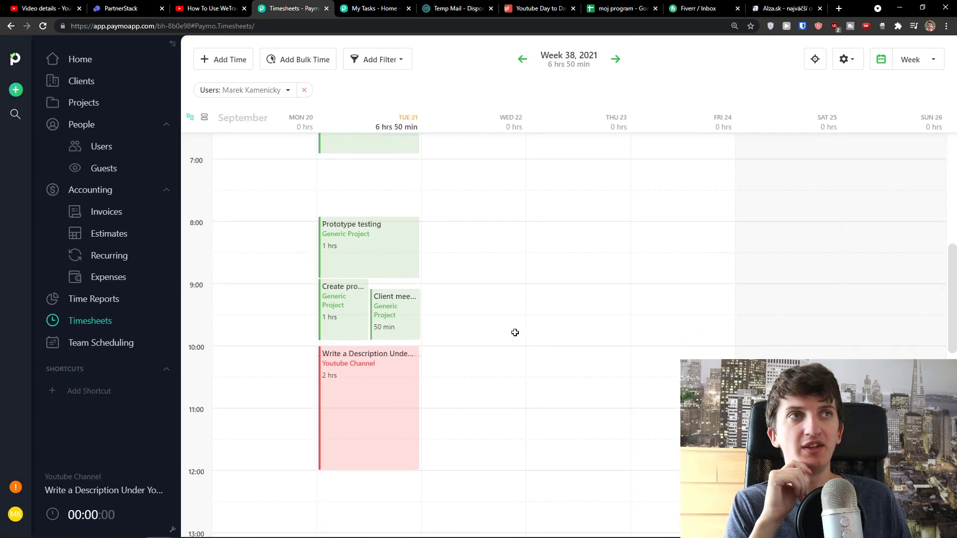
Log 45 minutes on the Youtube Channel task Write a Description Under Youtube
left_click(230, 56)
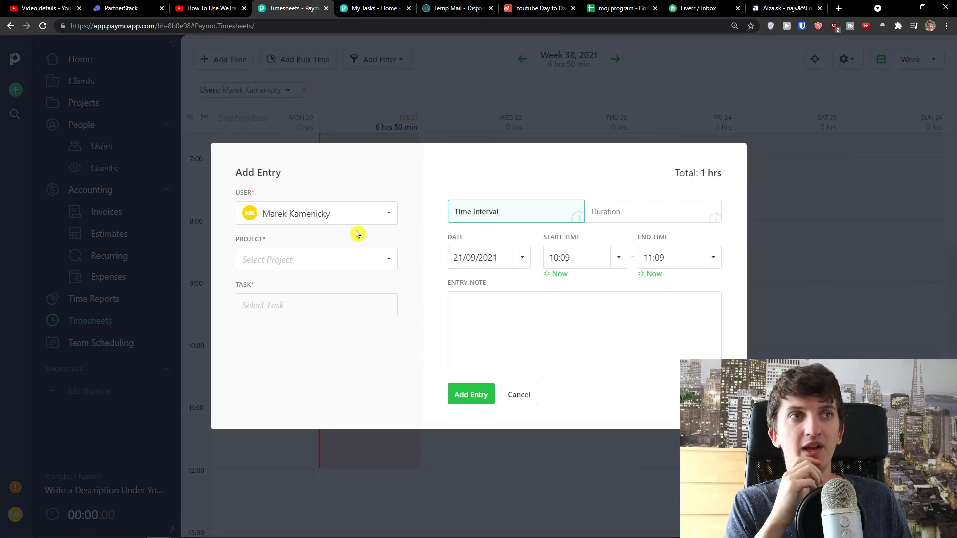
left_click(348, 259)
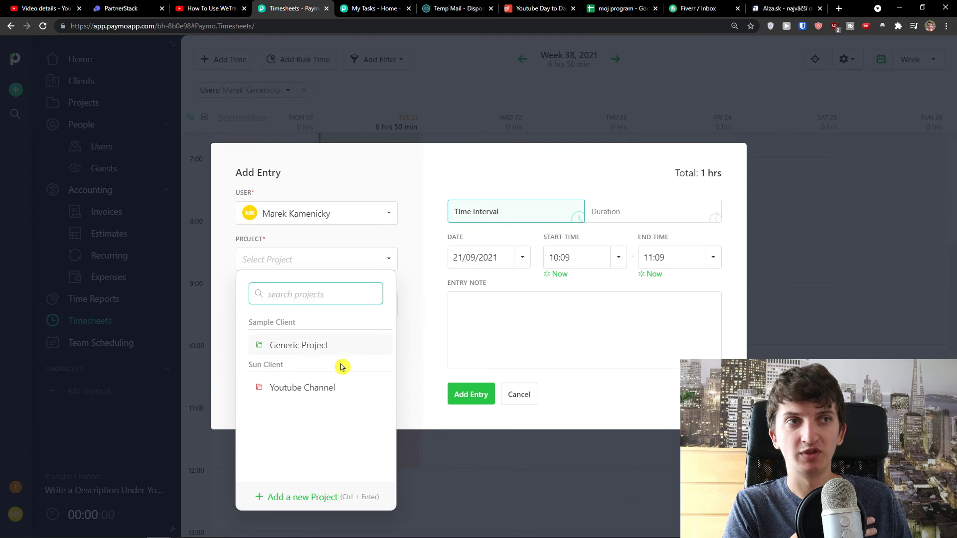
left_click(343, 387)
left_click(325, 315)
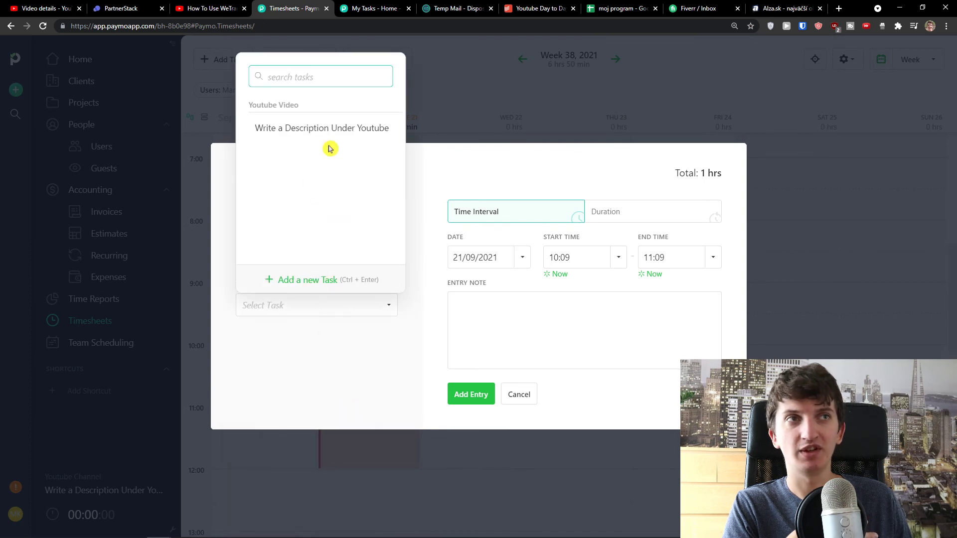
left_click(328, 133)
left_click(597, 213)
left_click(652, 275)
left_click(459, 399)
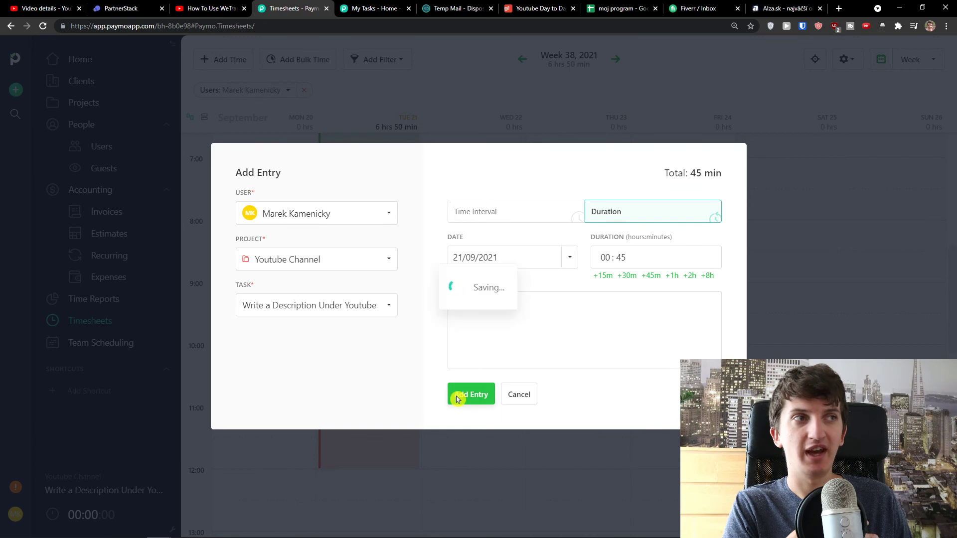
Check the new 45-minute entry's details on Tue 21, then go to Team Scheduling
scroll(398, 395, "down", 2)
scroll(396, 390, "up", 10)
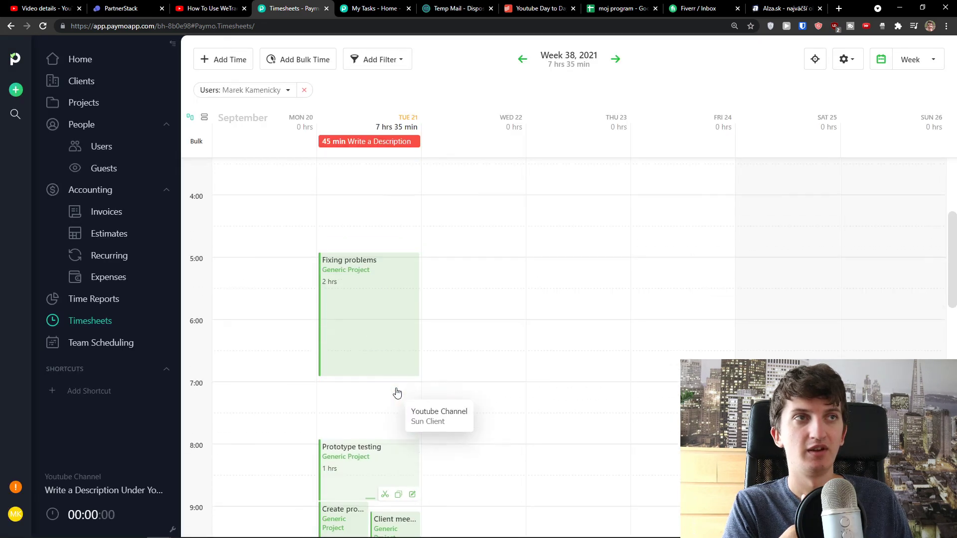
left_click(360, 142)
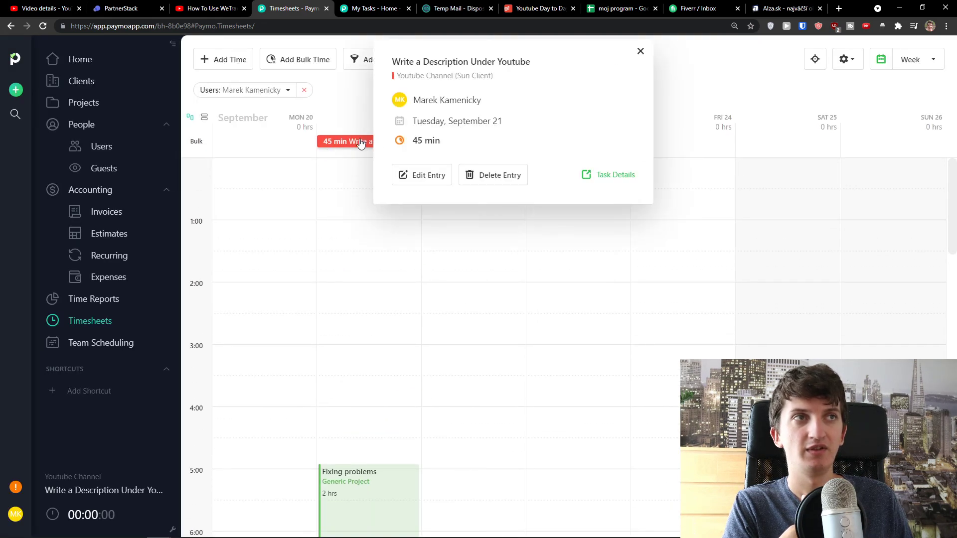
left_click(344, 269)
scroll(343, 269, "down", 4)
left_click(351, 142)
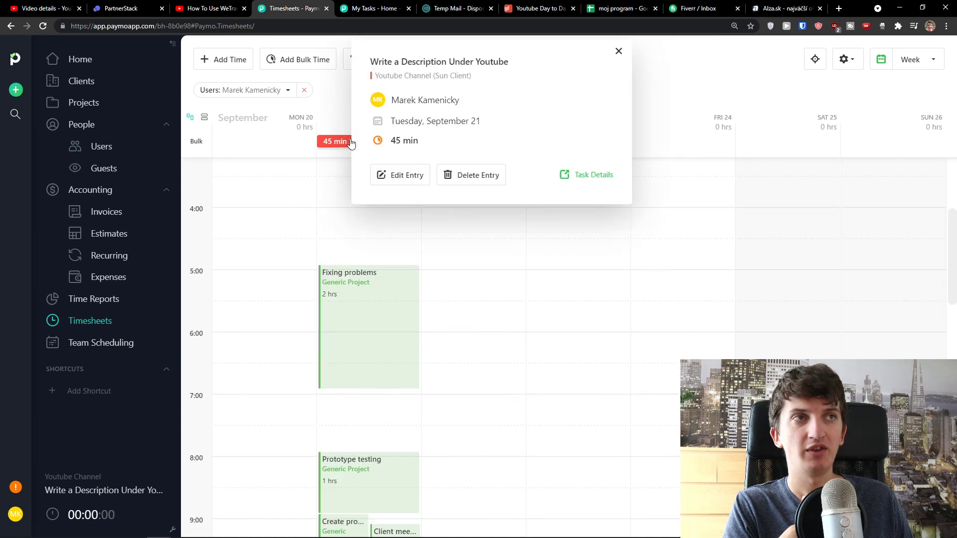
left_click(521, 215)
scroll(479, 259, "down", 1)
left_click(104, 342)
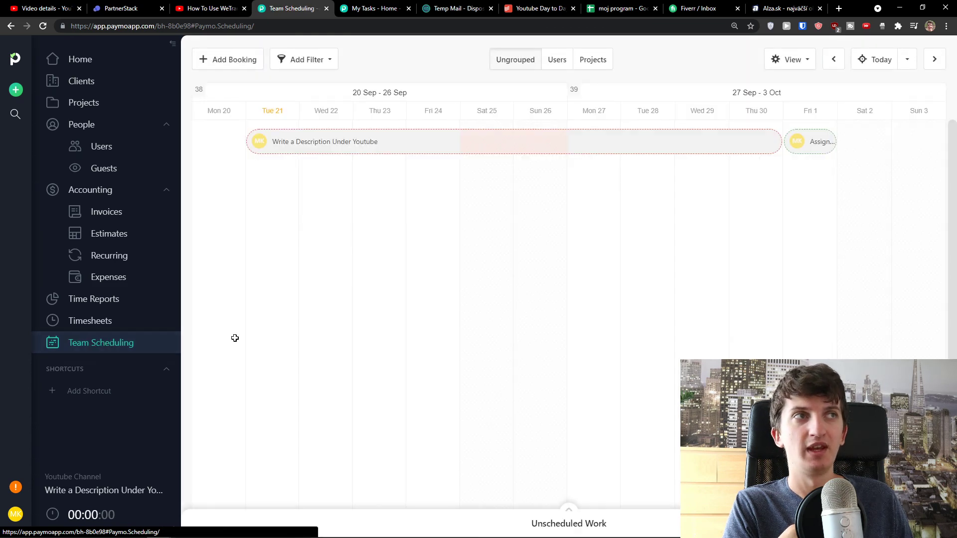
Start a booking for the Youtube Channel task Write a Description Under Youtube
left_click(235, 60)
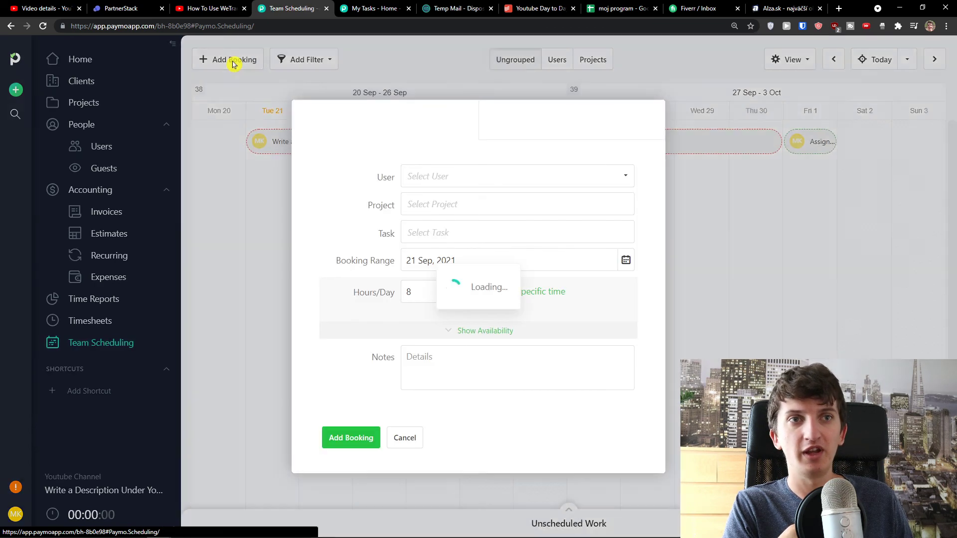
left_click(430, 200)
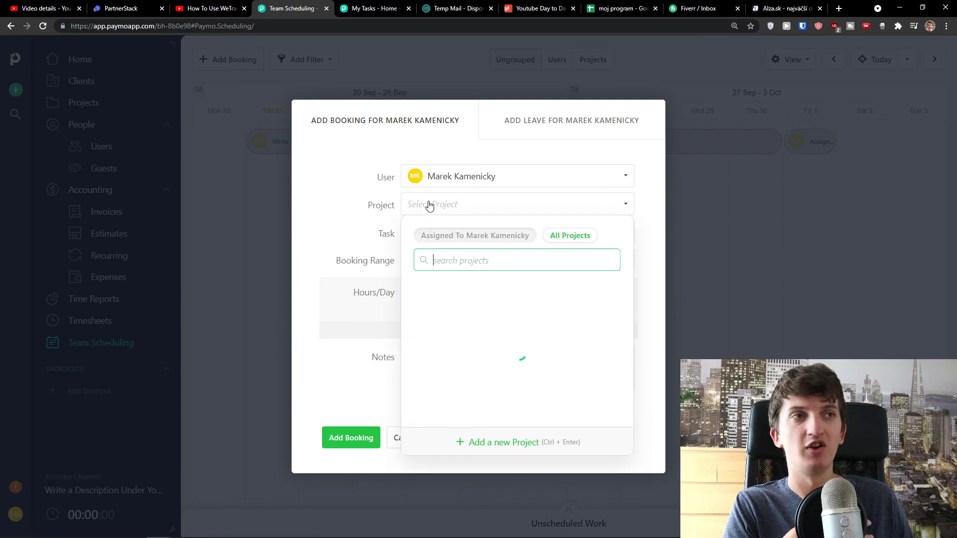
left_click(451, 353)
left_click(438, 234)
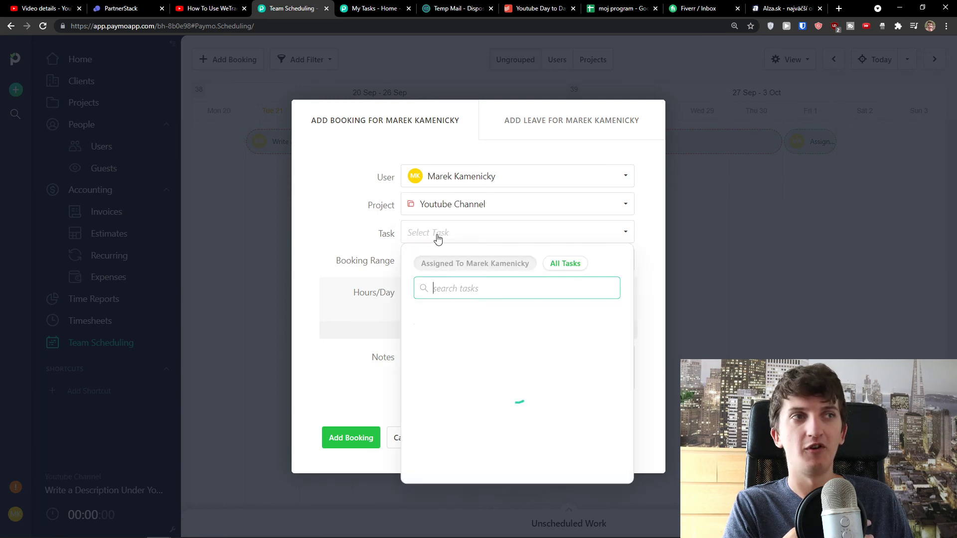
left_click(437, 338)
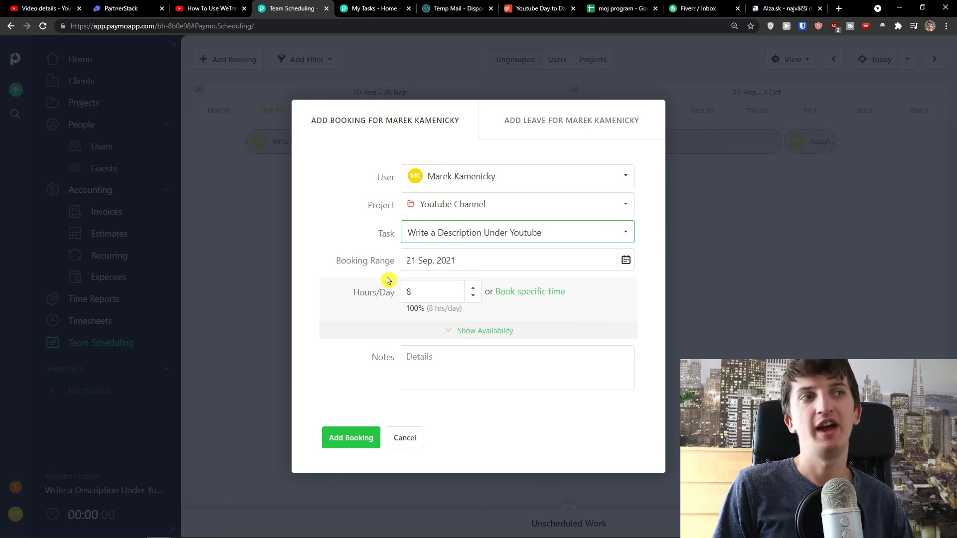
Assign the booking to Sun User at 8 hours/day and save it
left_click(470, 176)
left_click(446, 266)
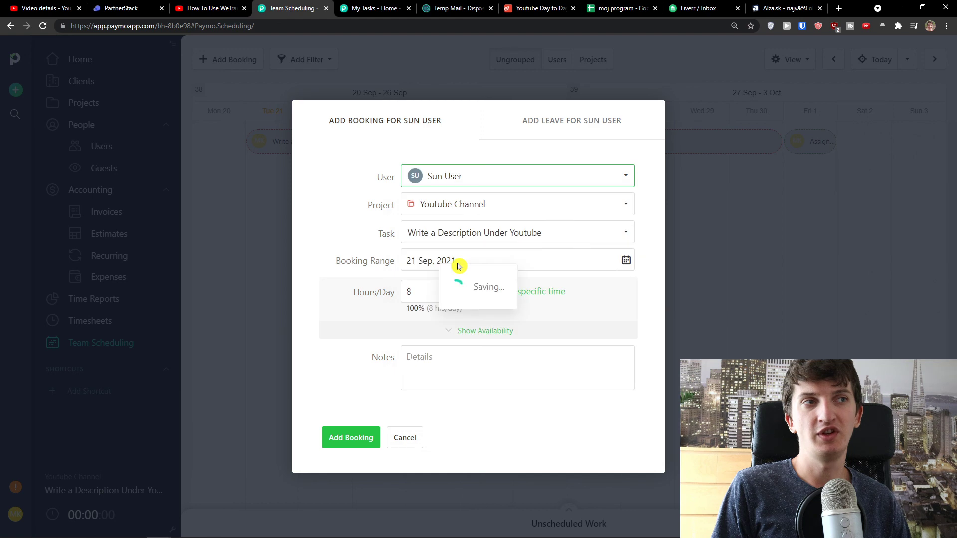
left_click(427, 177)
left_click(363, 212)
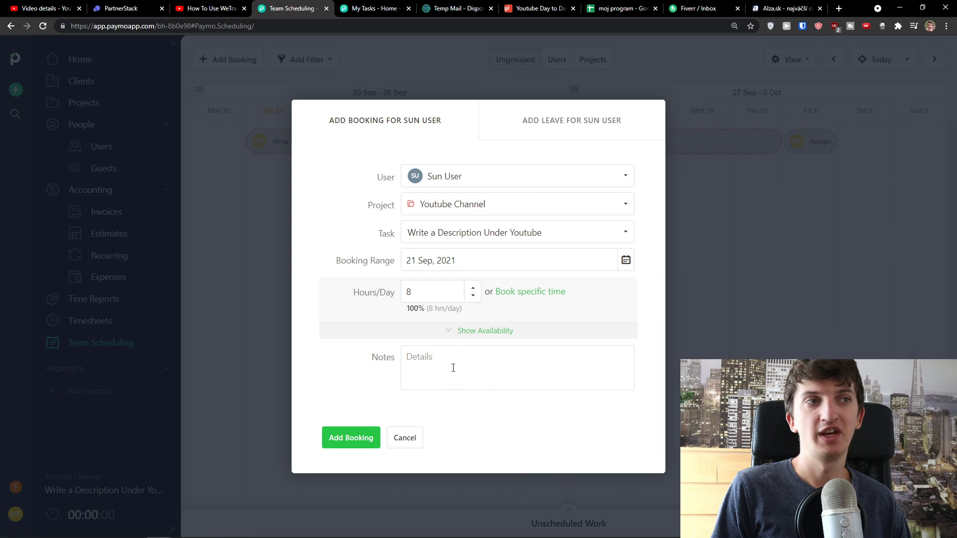
left_click_drag(407, 310, 430, 311)
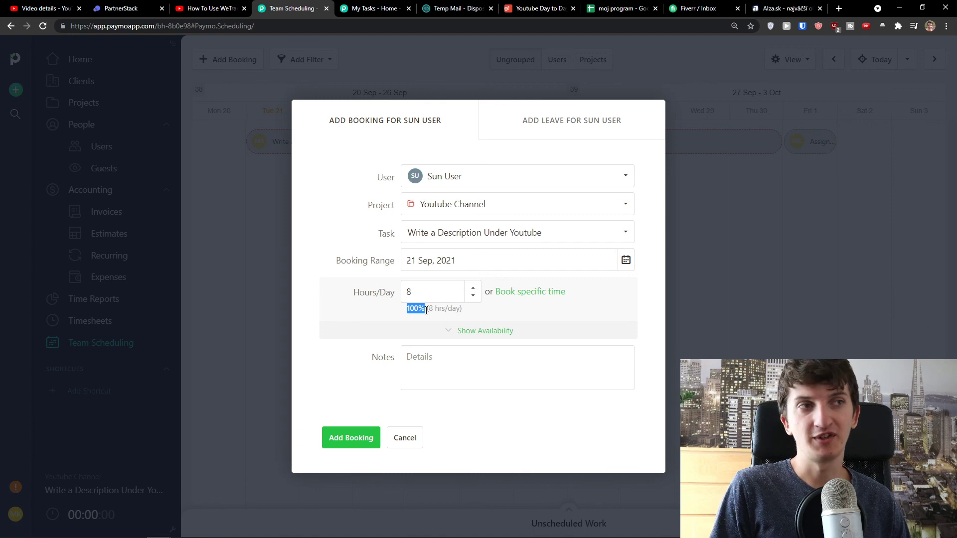
left_click(343, 442)
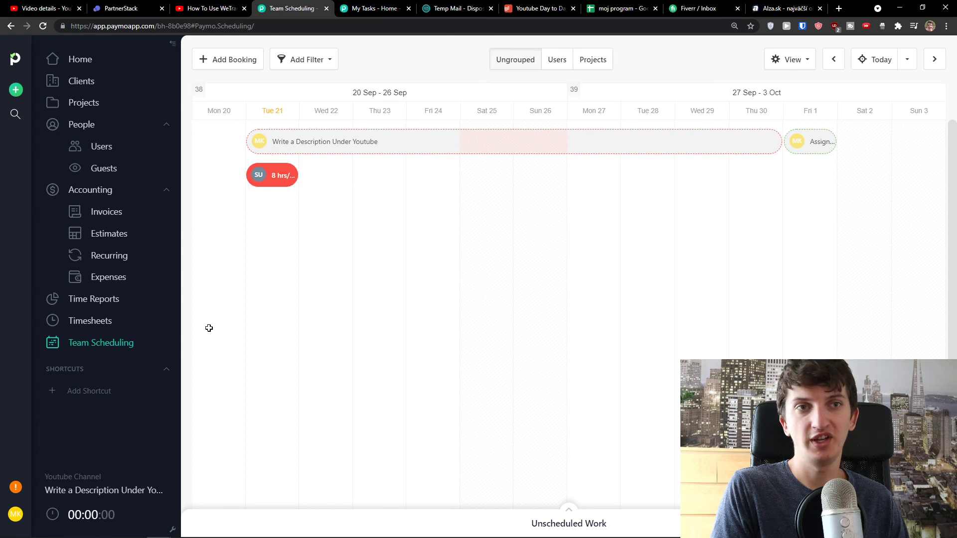
mouse_move(89, 511)
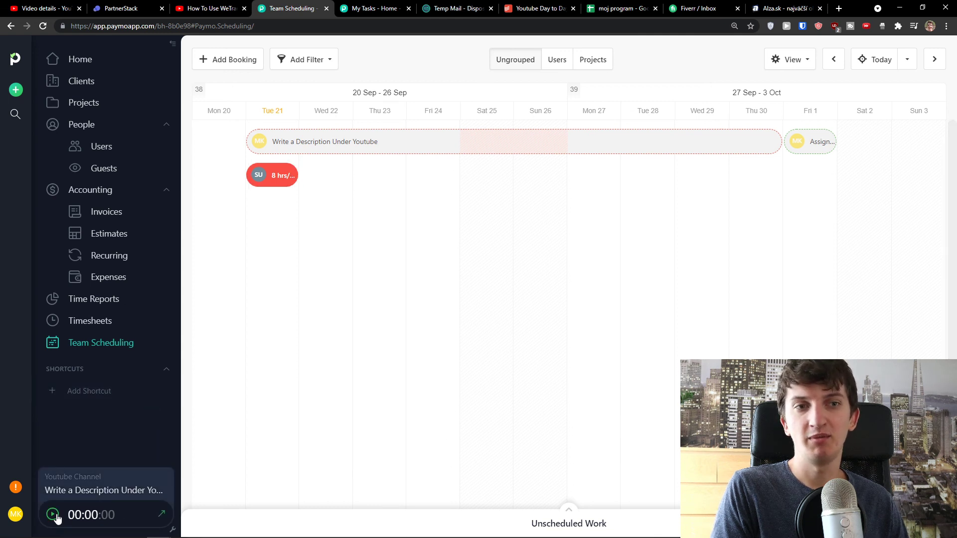
left_click(54, 518)
left_click(159, 516)
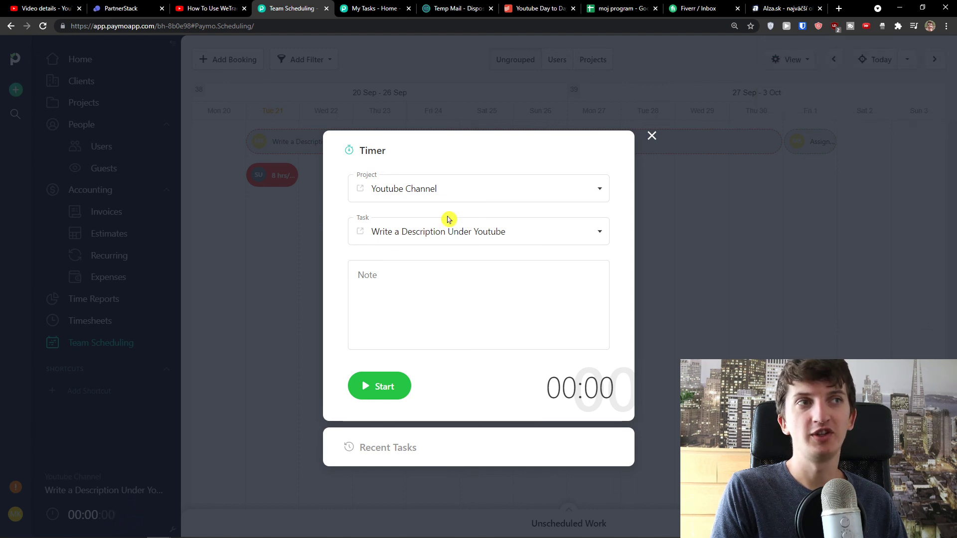
left_click(448, 232)
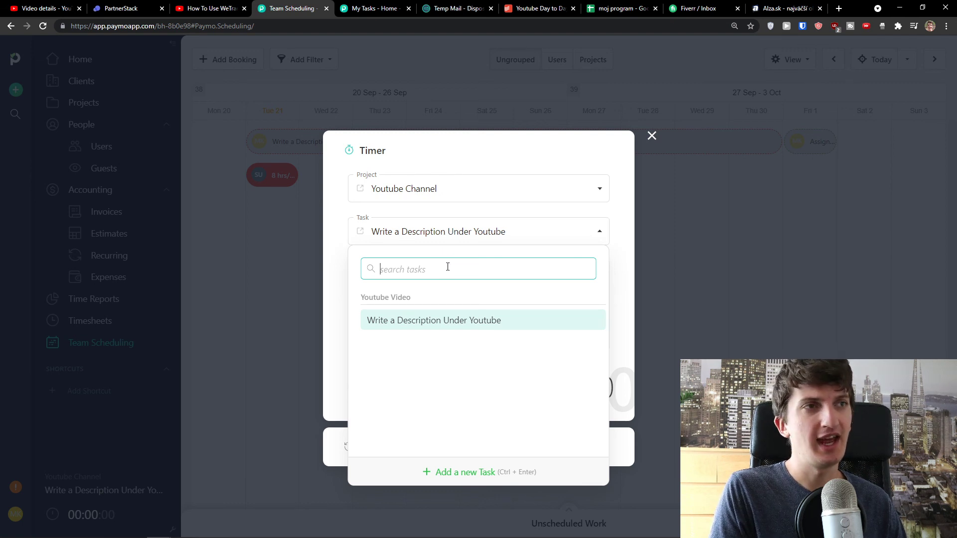
left_click(455, 227)
left_click(461, 190)
left_click(463, 191)
left_click(650, 137)
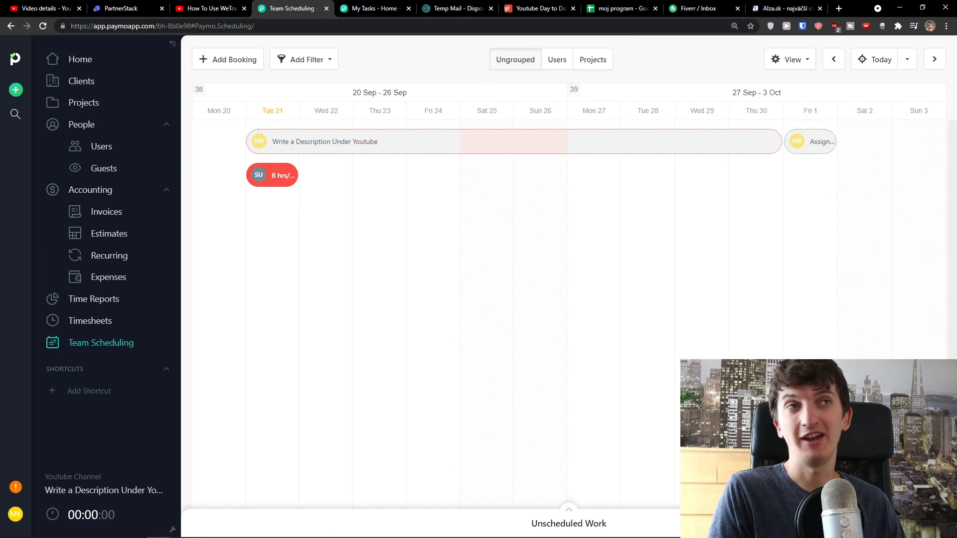
left_click(209, 7)
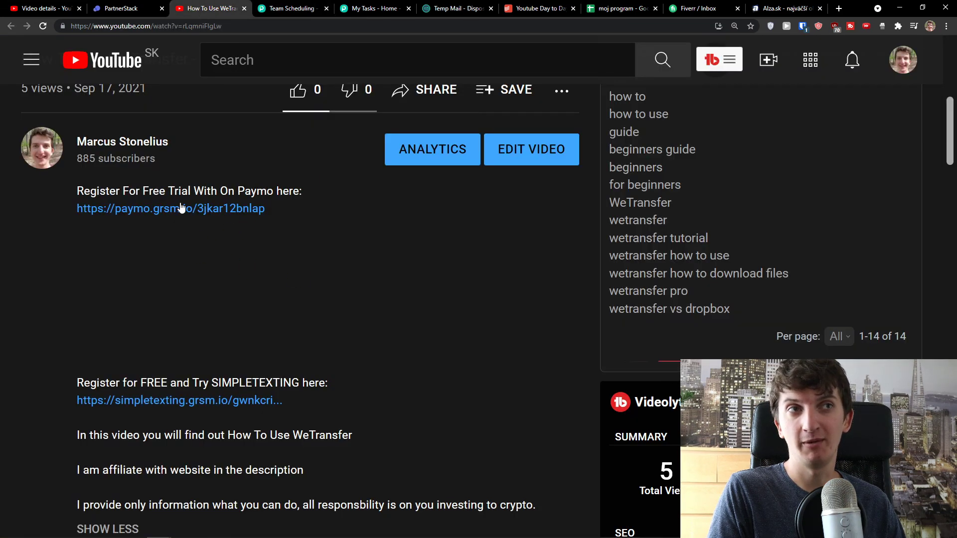
left_click(264, 8)
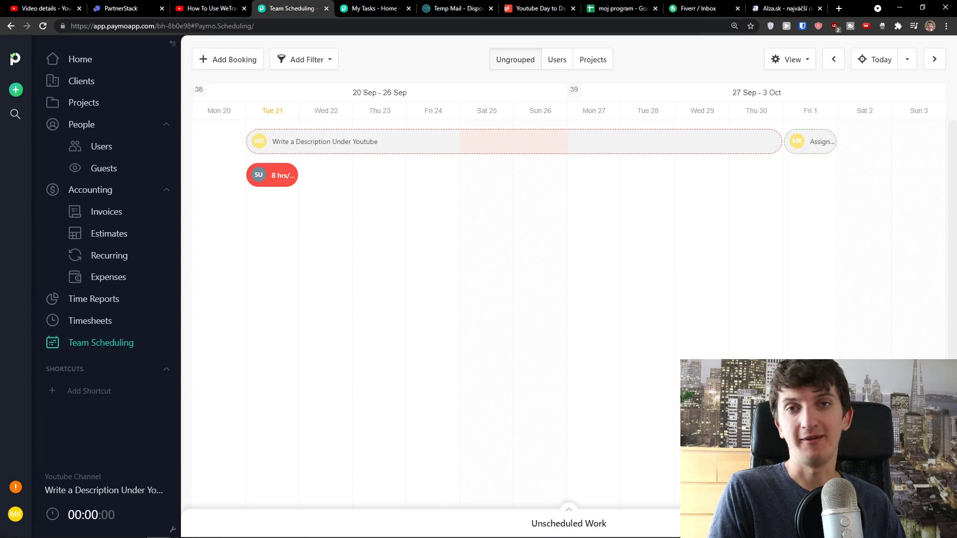